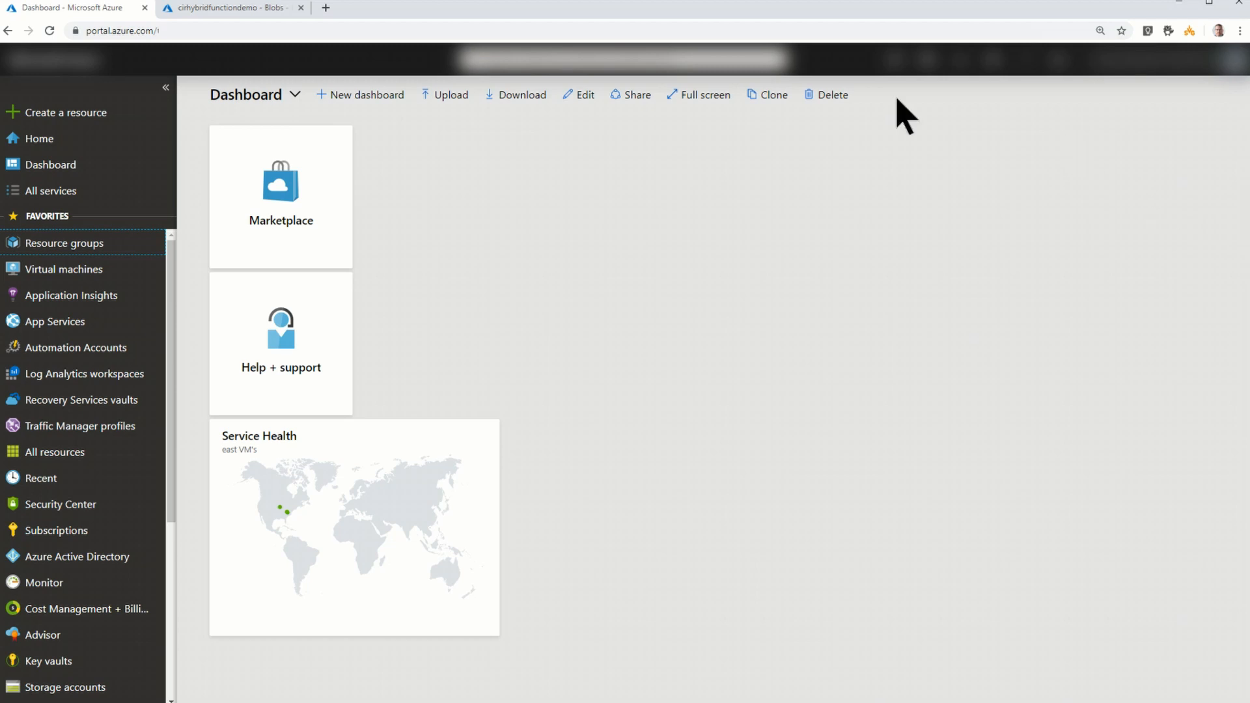
# - Look at the blob containers of the cirhybridfunctiondemo storage account and return to the Azure dashboard
pyautogui.click(221, 9)
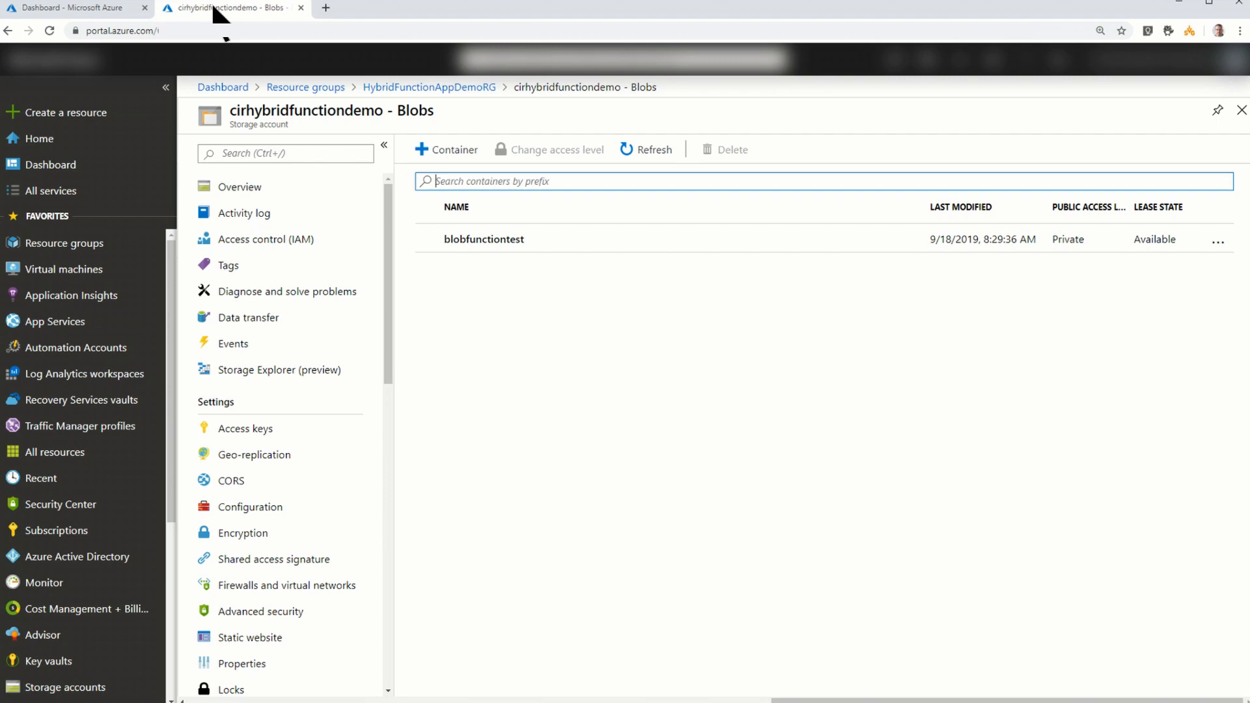
pyautogui.click(69, 7)
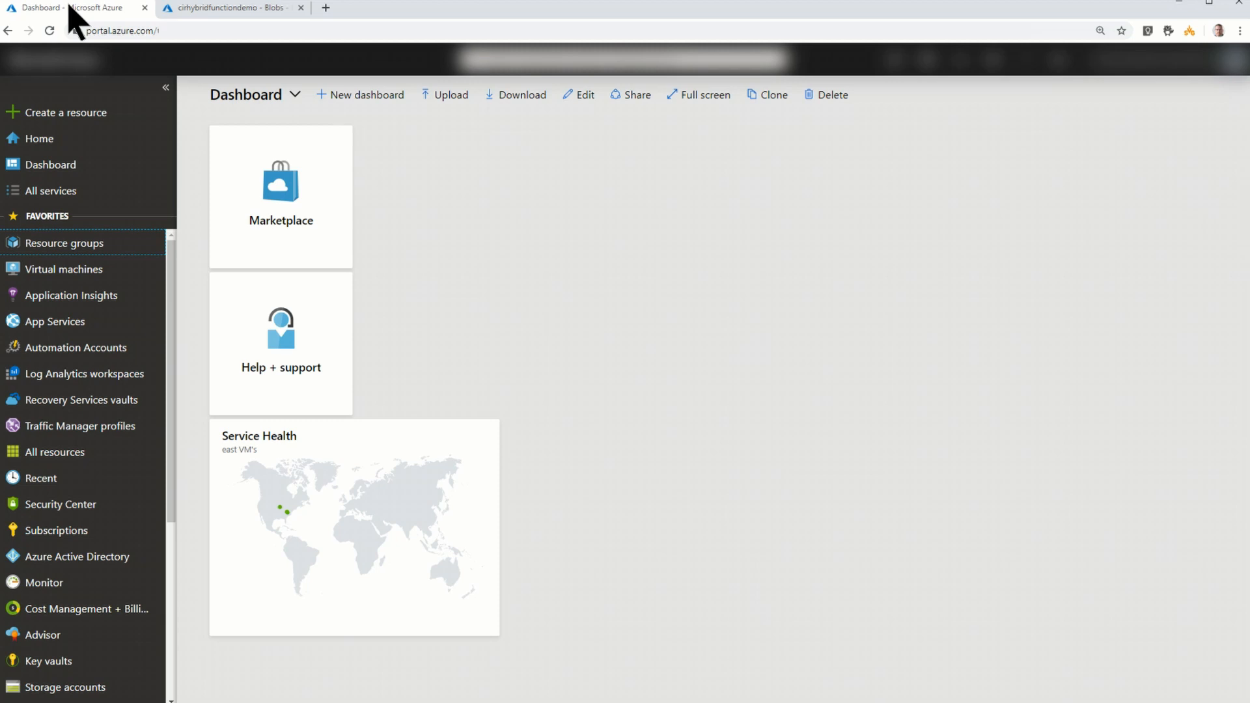
# - Find Function App in the Azure Marketplace and start creating one
pyautogui.click(66, 122)
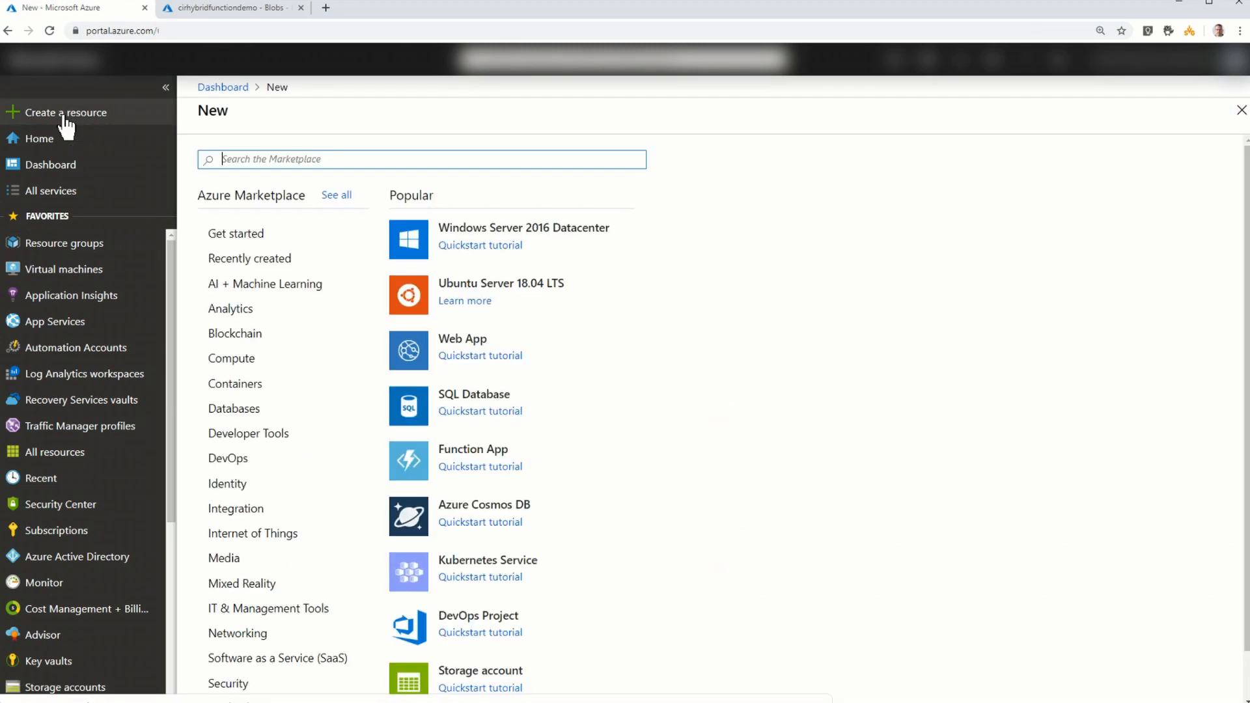
pyautogui.write('function app')
pyautogui.press('Return')
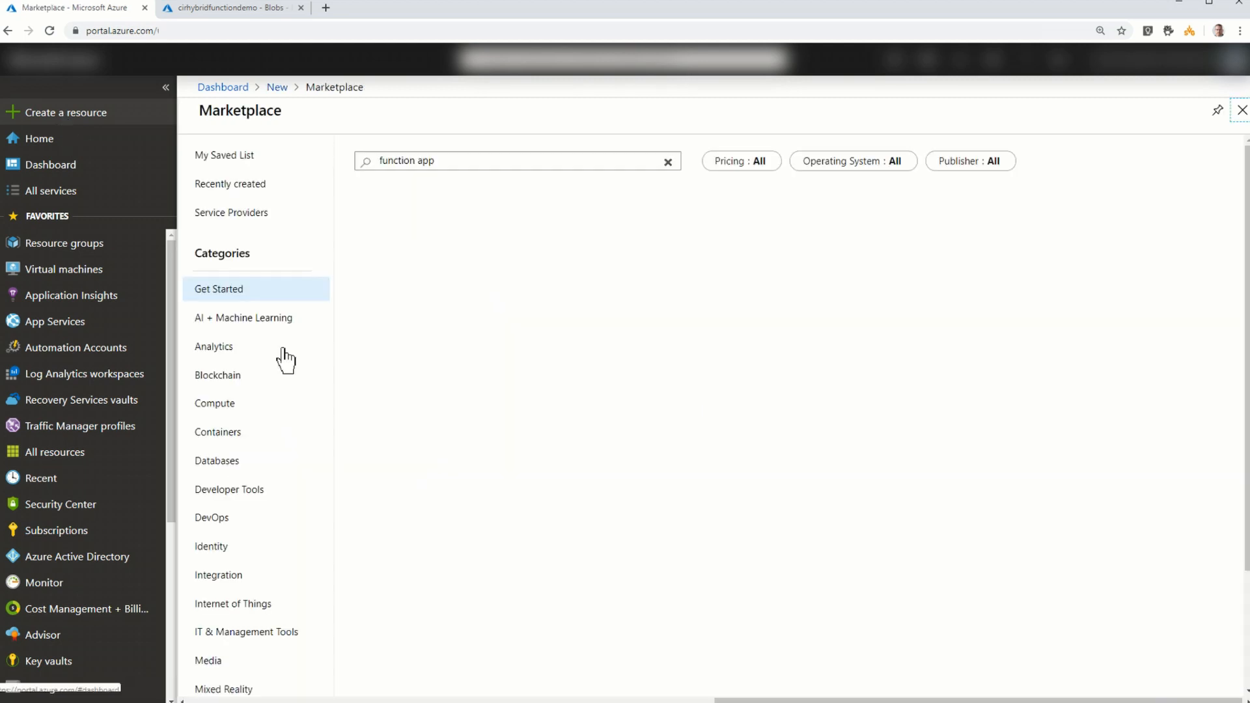
pyautogui.click(372, 287)
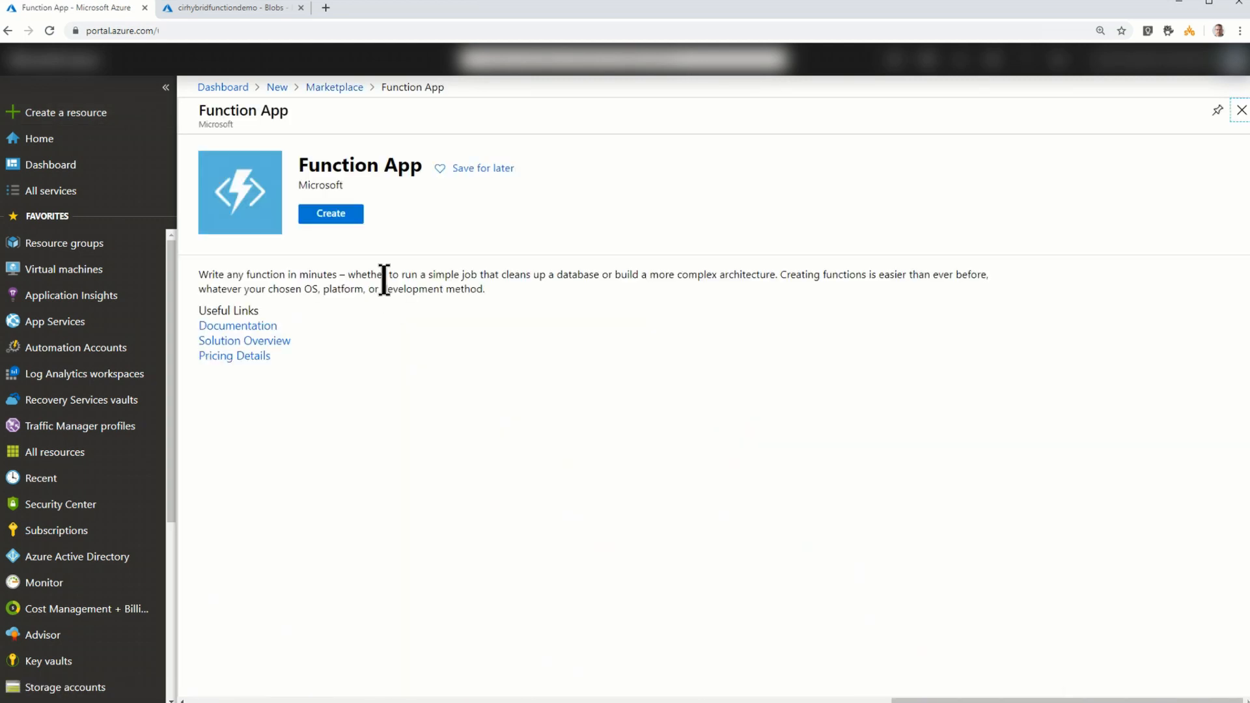
pyautogui.click(347, 218)
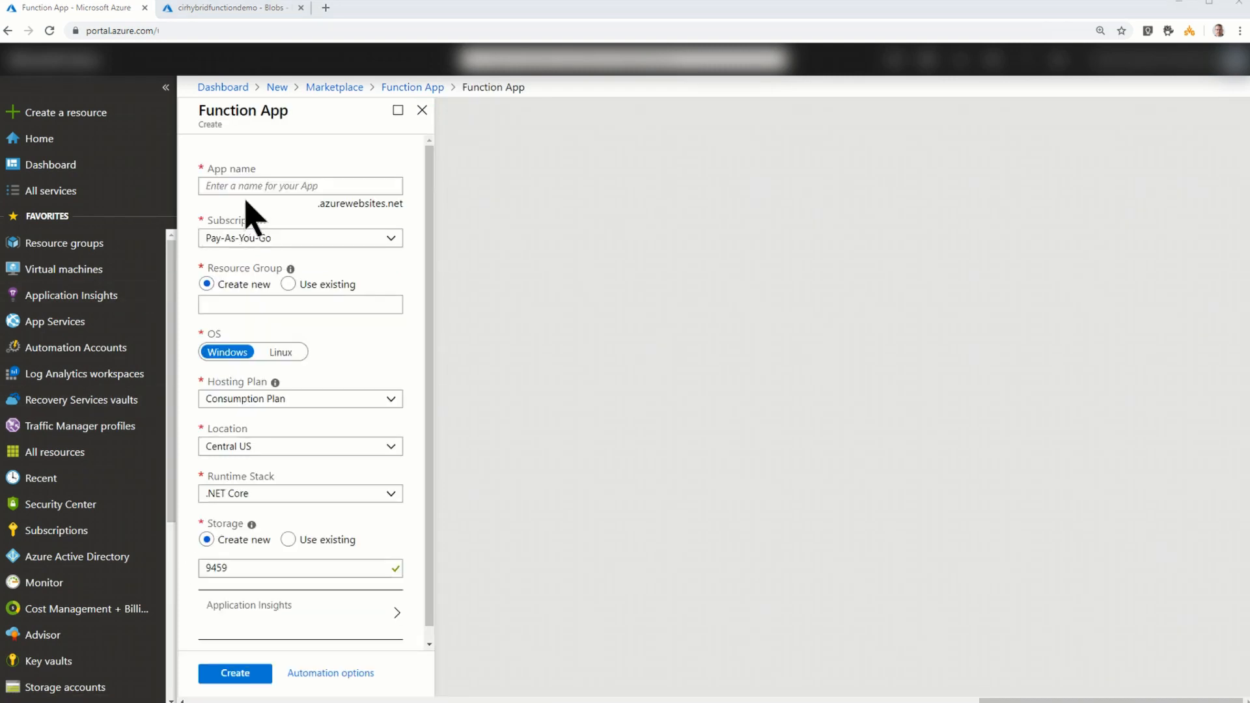
# - Name the function app cirappservicedemo and assign it to the existing resource group HybridFunctionAppDemoRG
pyautogui.click(260, 186)
pyautogui.write('cirappservicedemo')
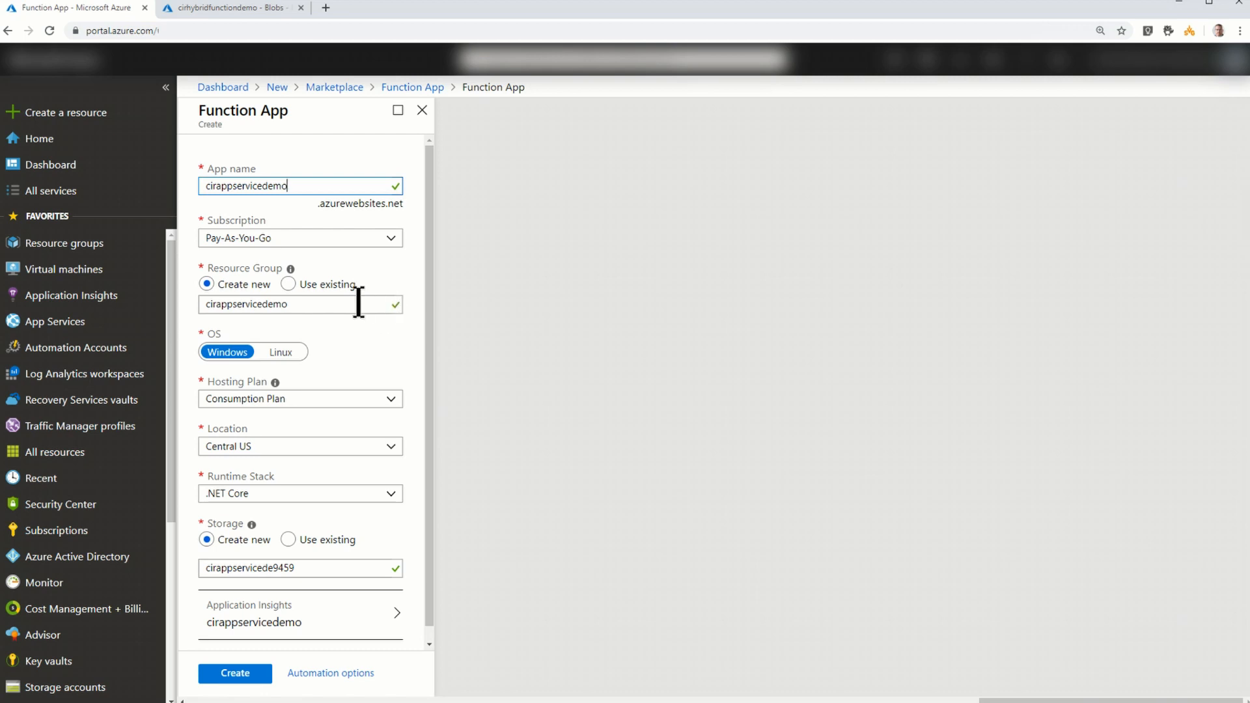
pyautogui.click(294, 286)
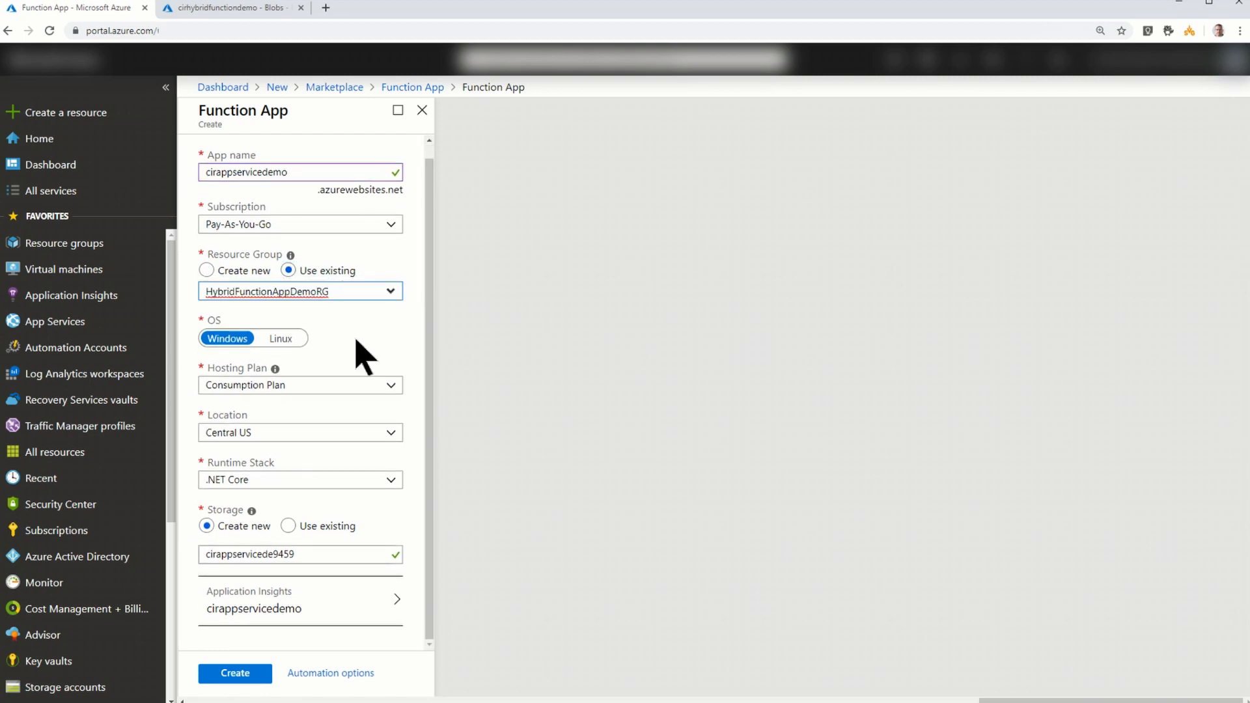
# - Set the function app's hosting plan to App Service Plan and open the choice of plan and location
pyautogui.click(393, 390)
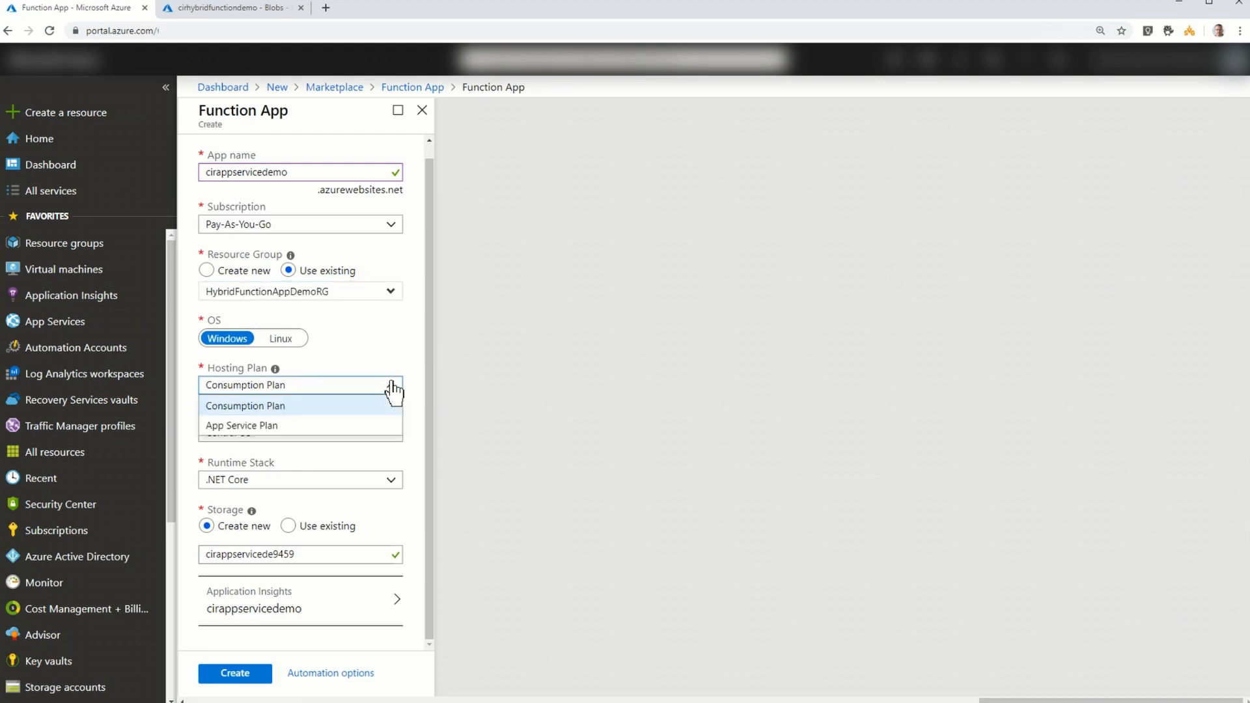
pyautogui.click(321, 425)
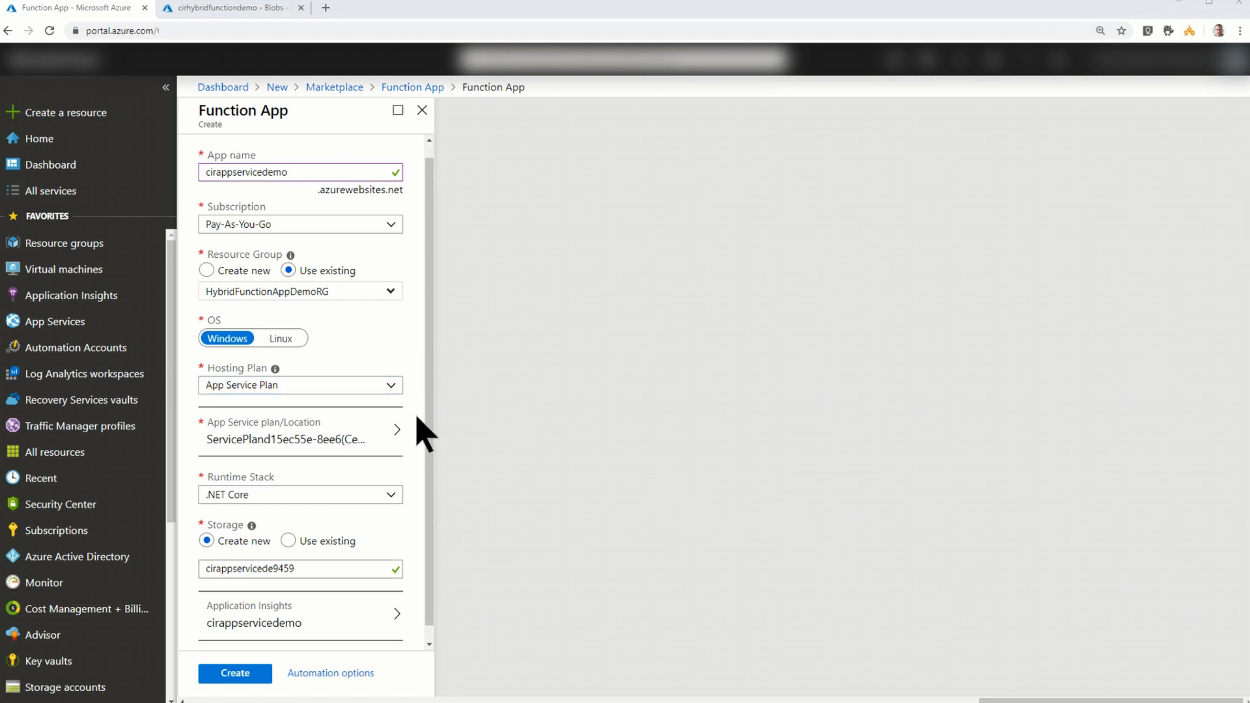
pyautogui.click(357, 447)
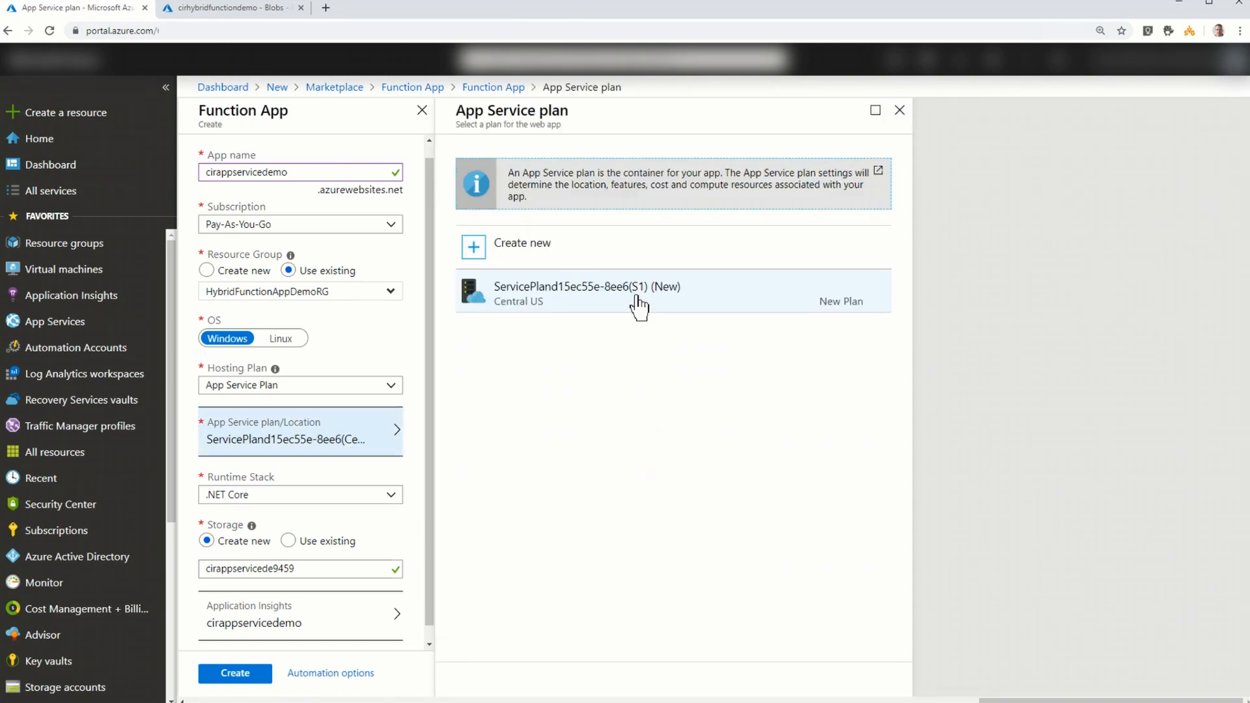
pyautogui.click(639, 305)
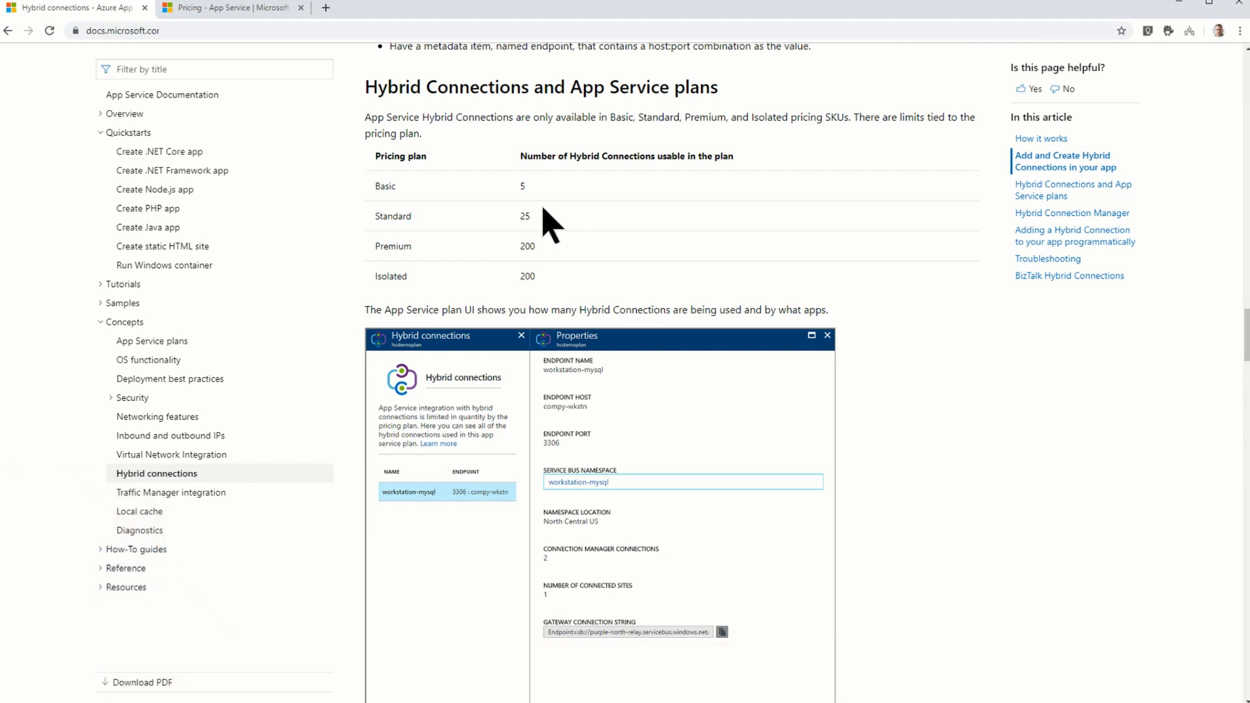
# - Show the App Service pricing per month, examine the Basic, Standard and Premium plan prices, and return to the Azure portal
pyautogui.click(211, 10)
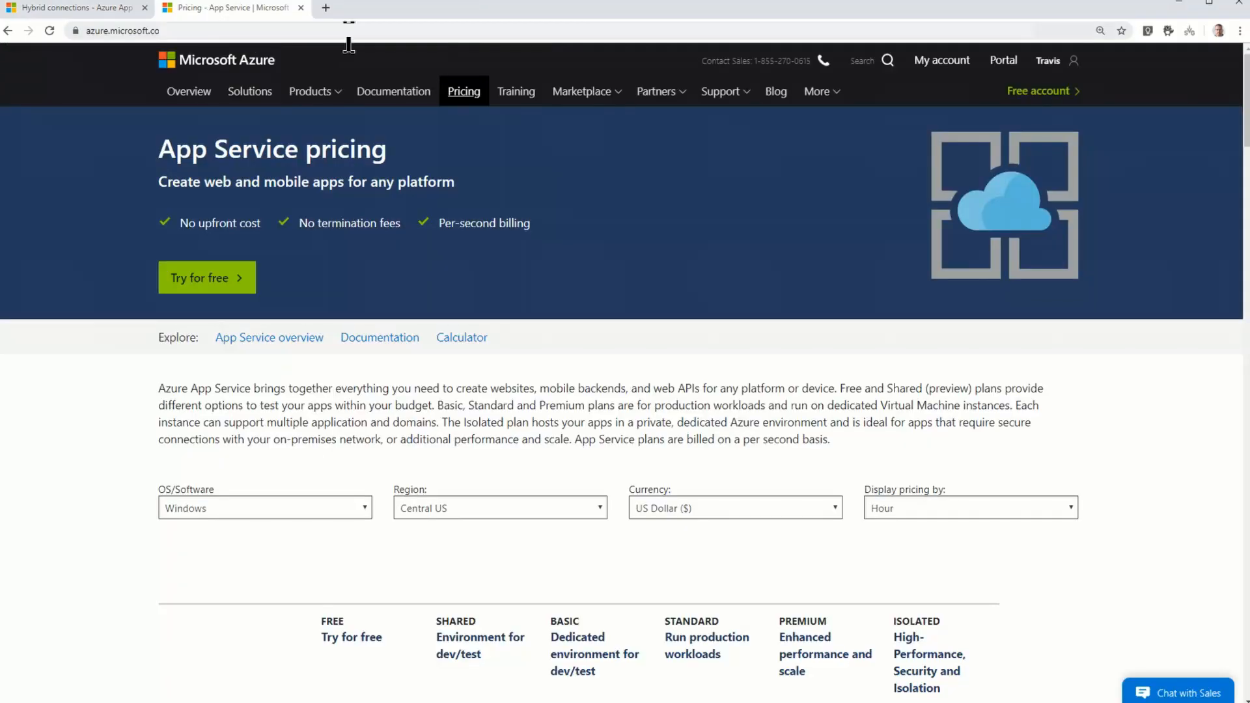
pyautogui.click(1009, 507)
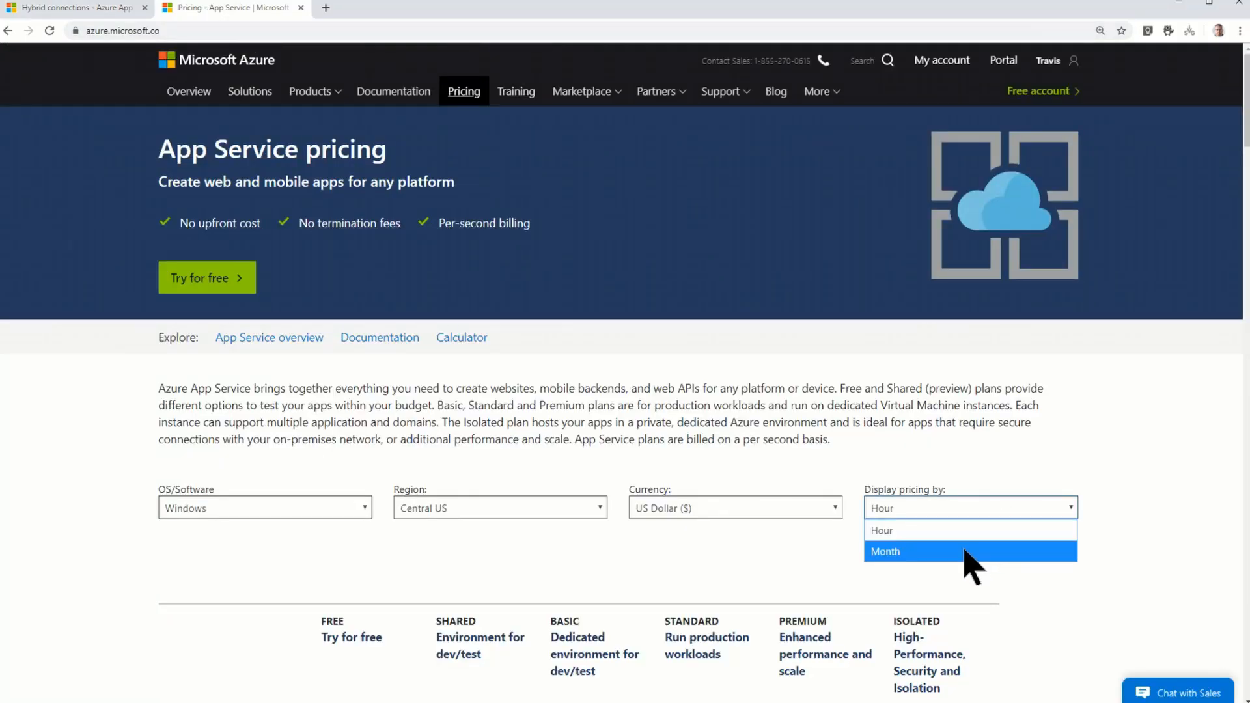
pyautogui.click(965, 549)
pyautogui.scroll(-4, 1107, 527)
pyautogui.scroll(-10, 1113, 537)
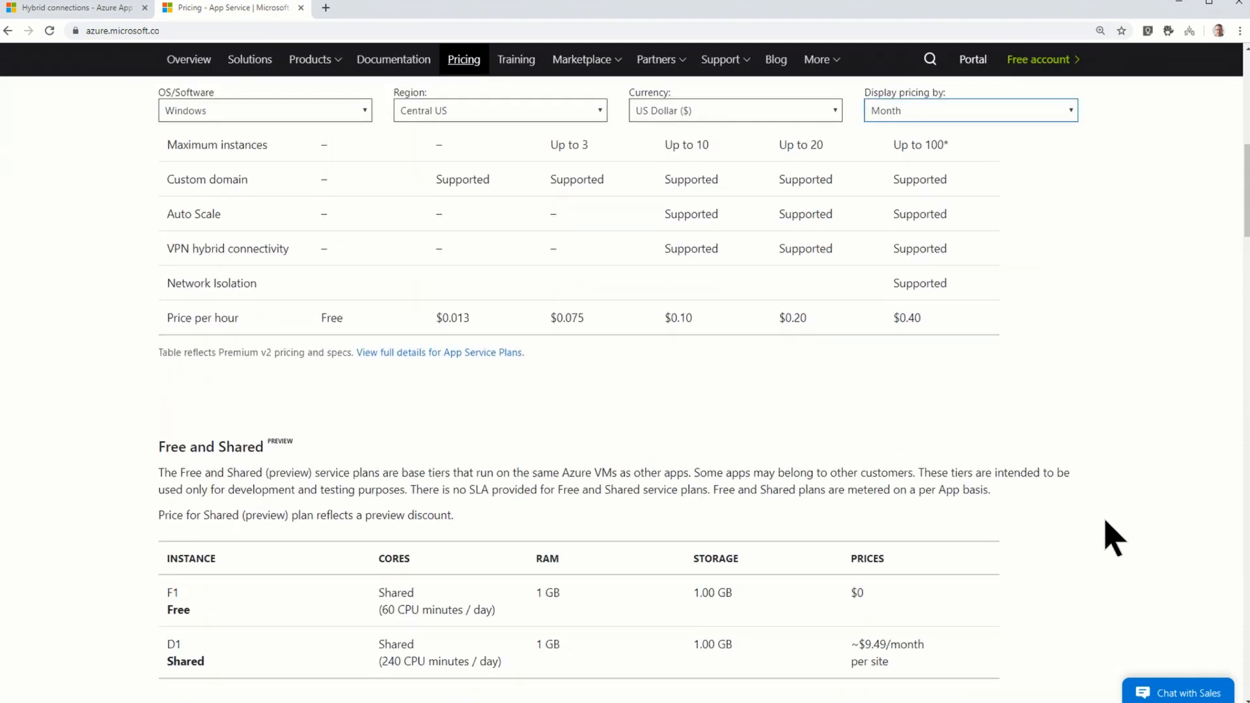
pyautogui.scroll(-4, 1113, 536)
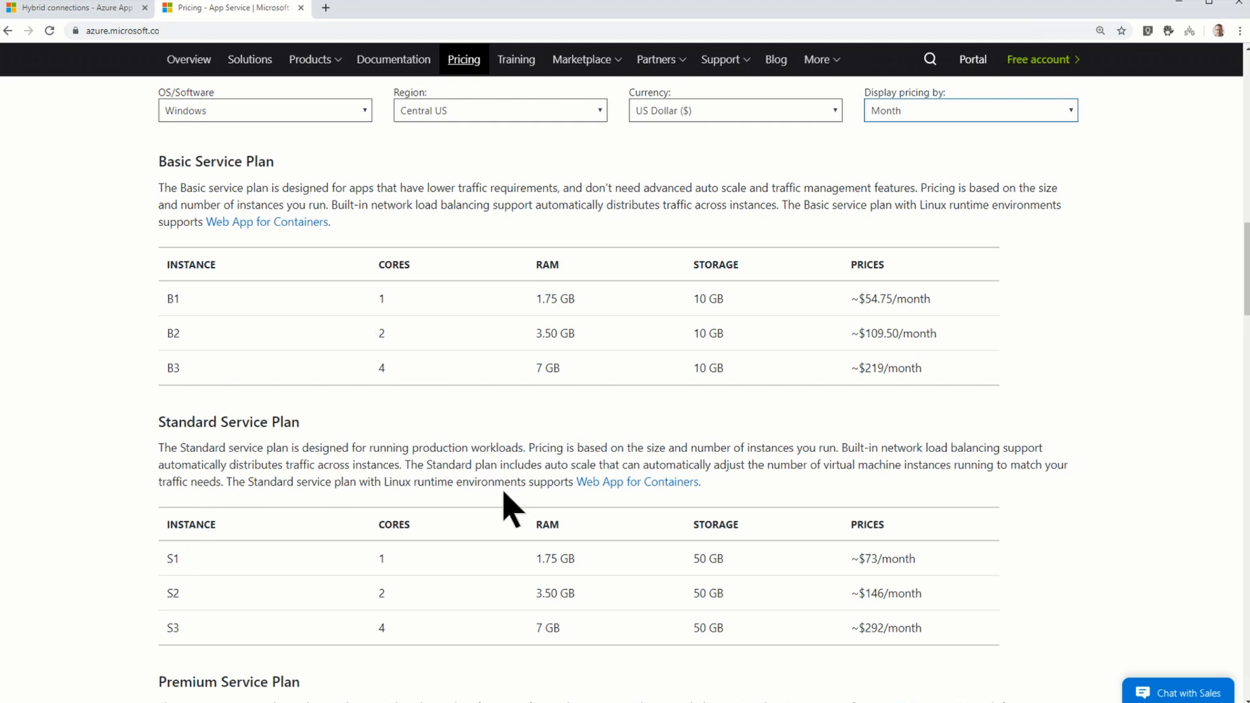
pyautogui.scroll(-2, 511, 511)
pyautogui.scroll(-2, 505, 510)
pyautogui.scroll(3, 505, 511)
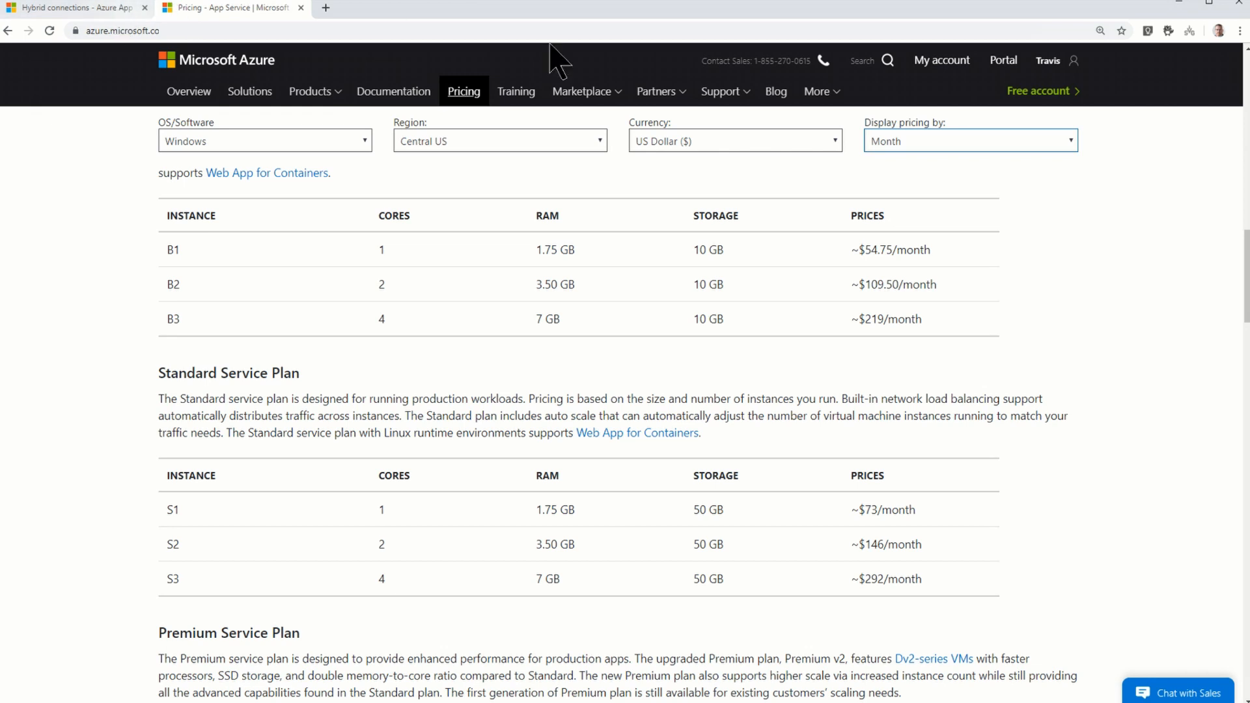
pyautogui.click(1178, 3)
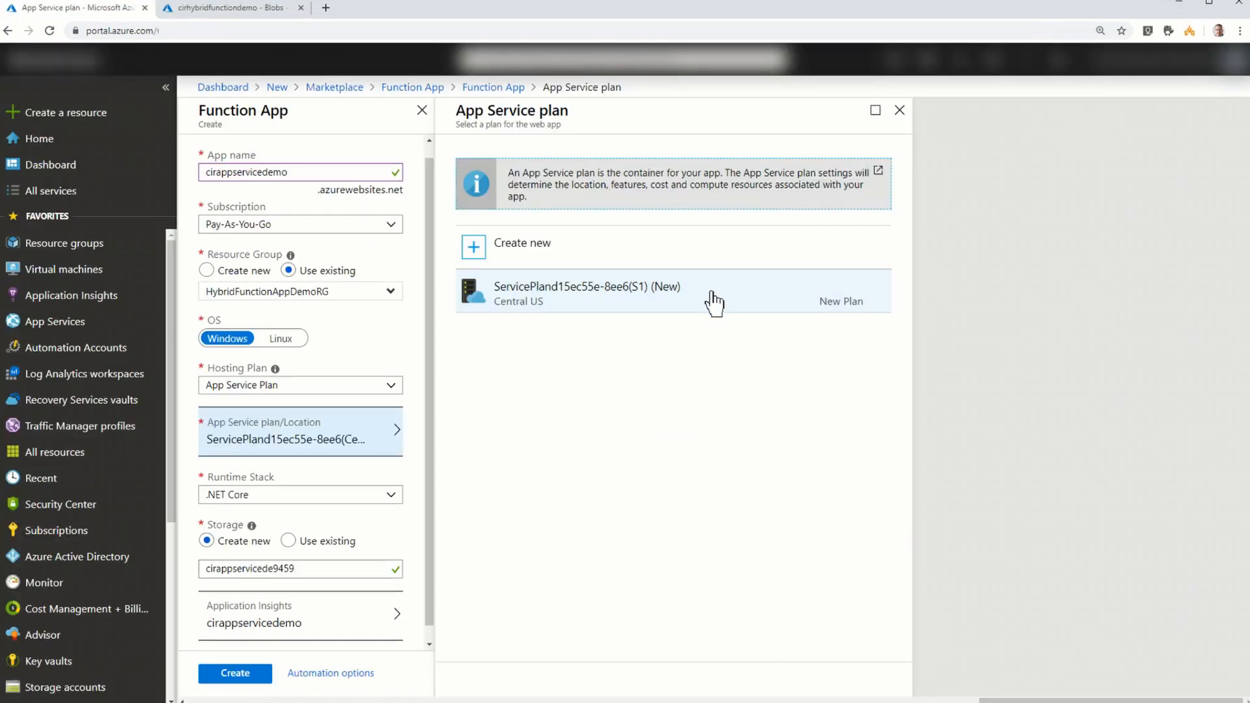
# - Start a new App Service plan for the function app and name it cirappservicedemoplan
pyautogui.click(547, 243)
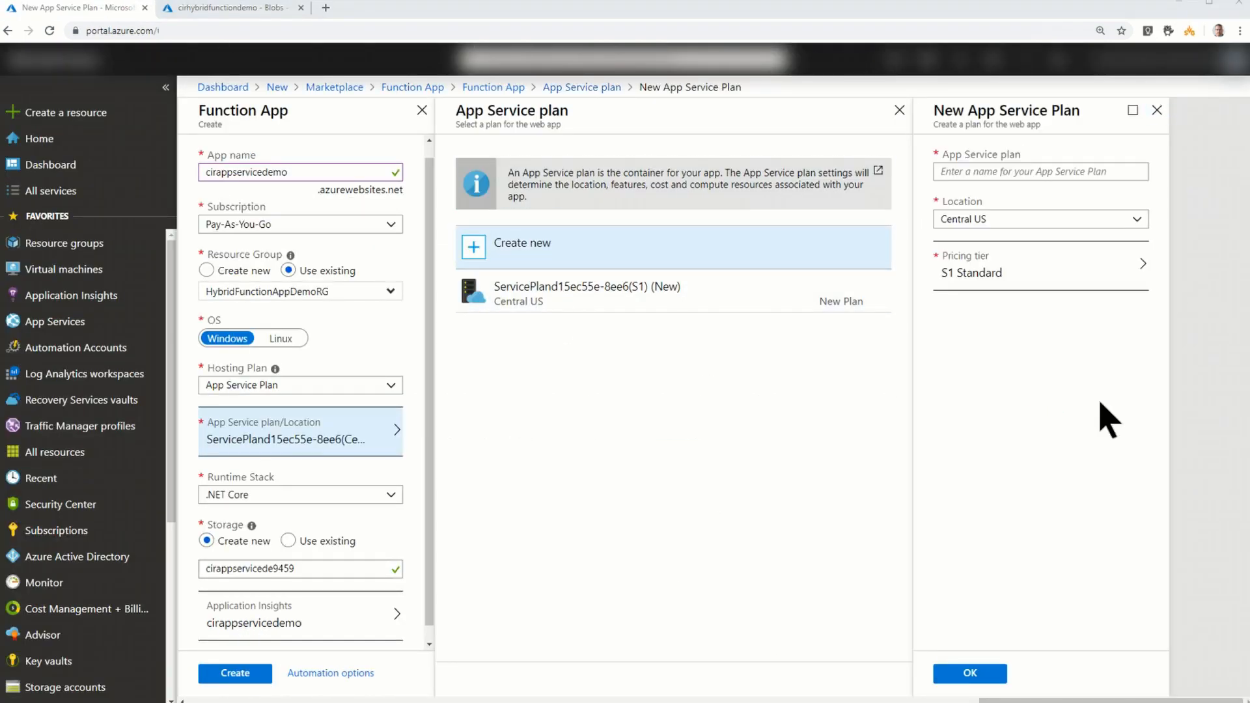
pyautogui.click(1031, 170)
pyautogui.write('cirappservicedemoplan')
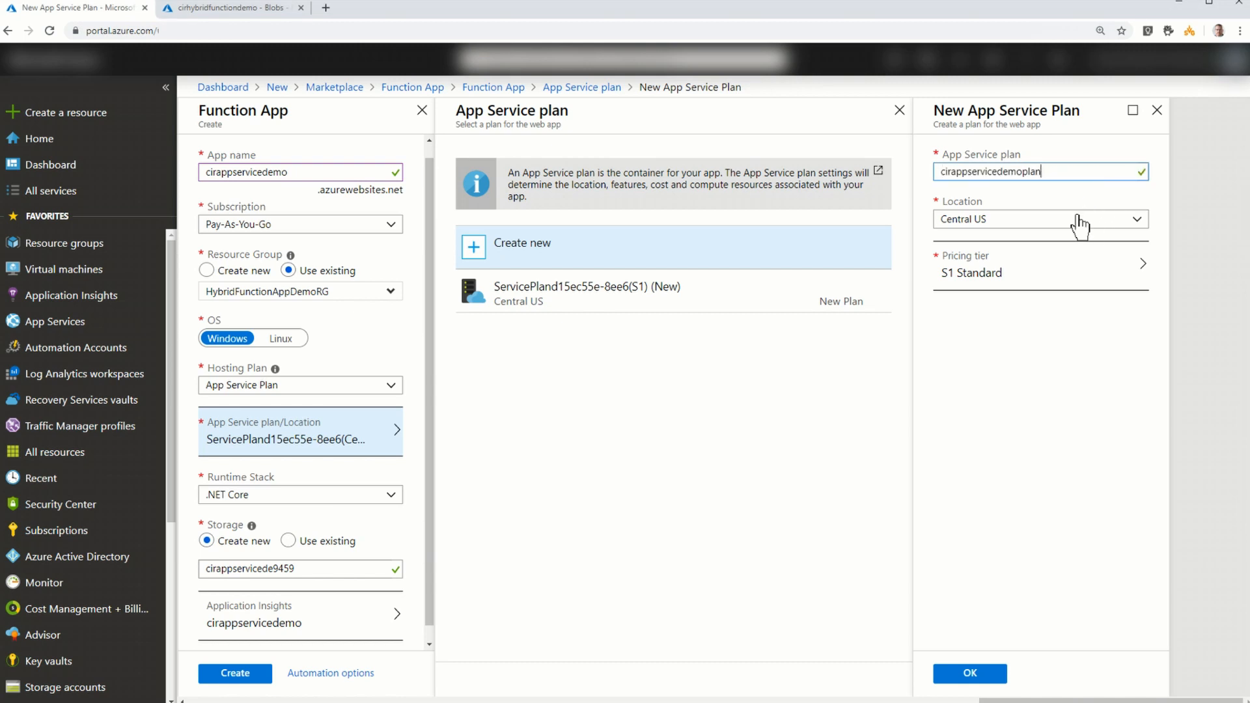
# - Apply the Dev / Test pricing tier B1 to the new App Service plan and confirm the plan
pyautogui.click(1018, 285)
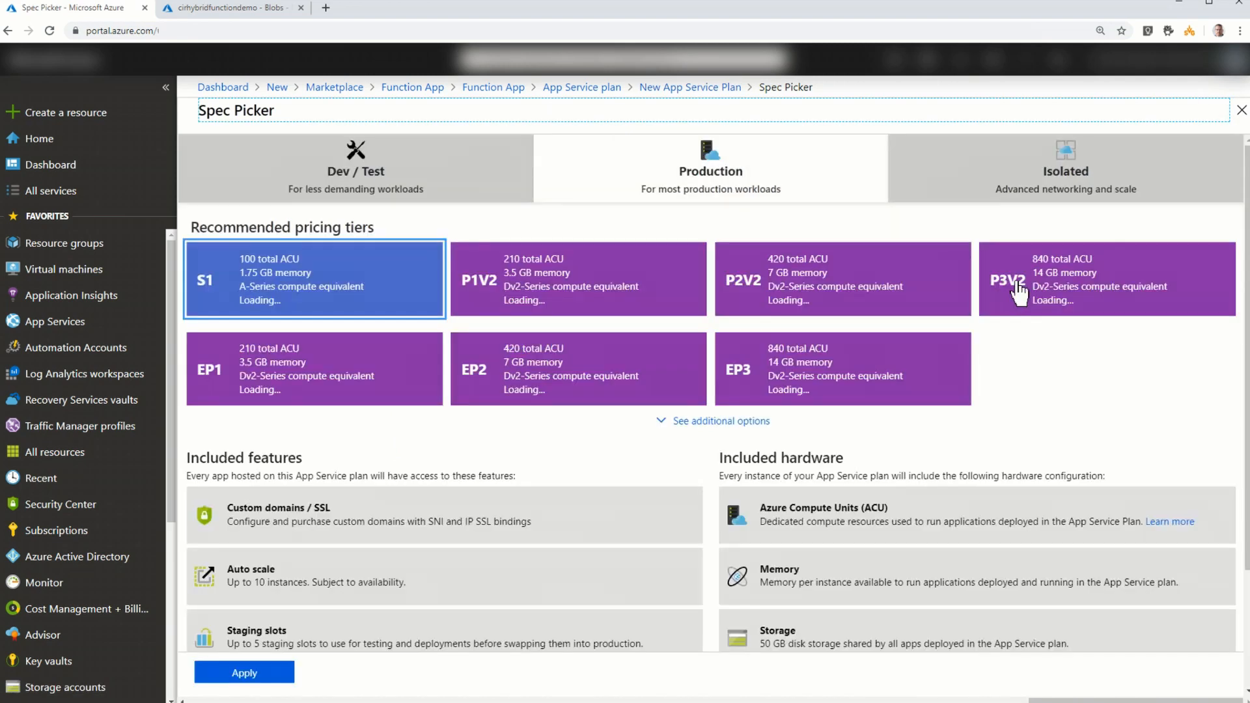
pyautogui.click(728, 422)
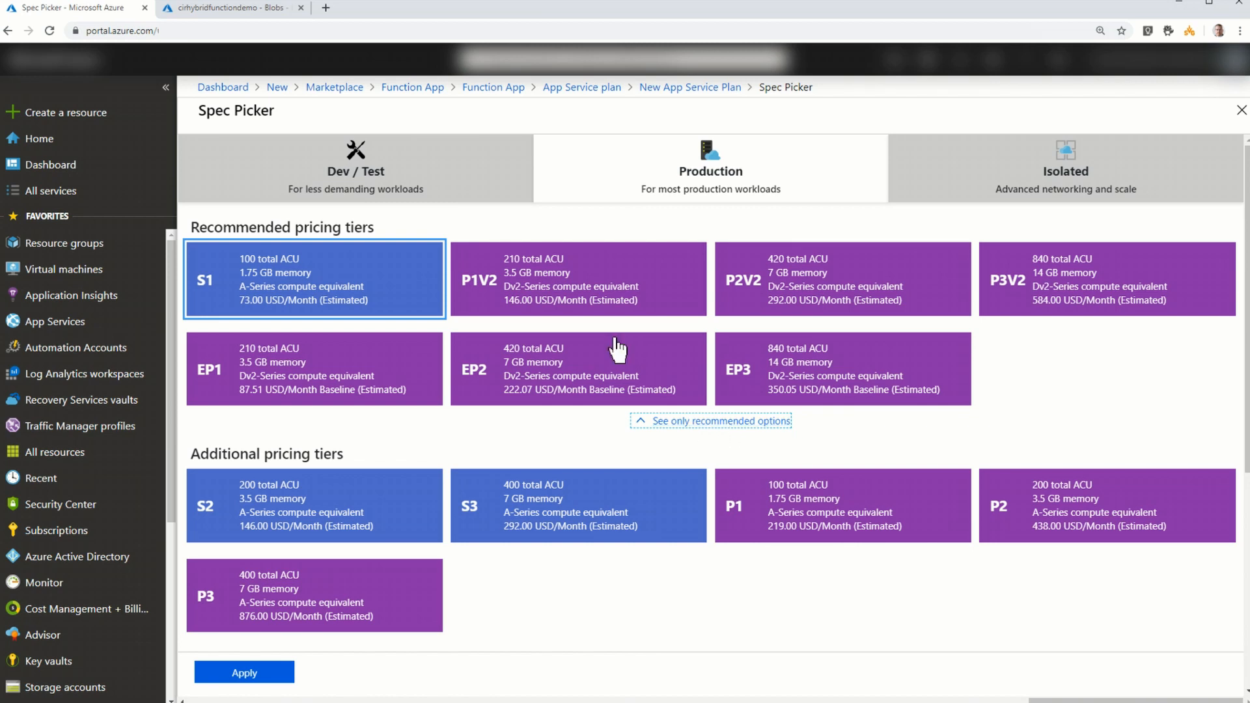
pyautogui.click(357, 164)
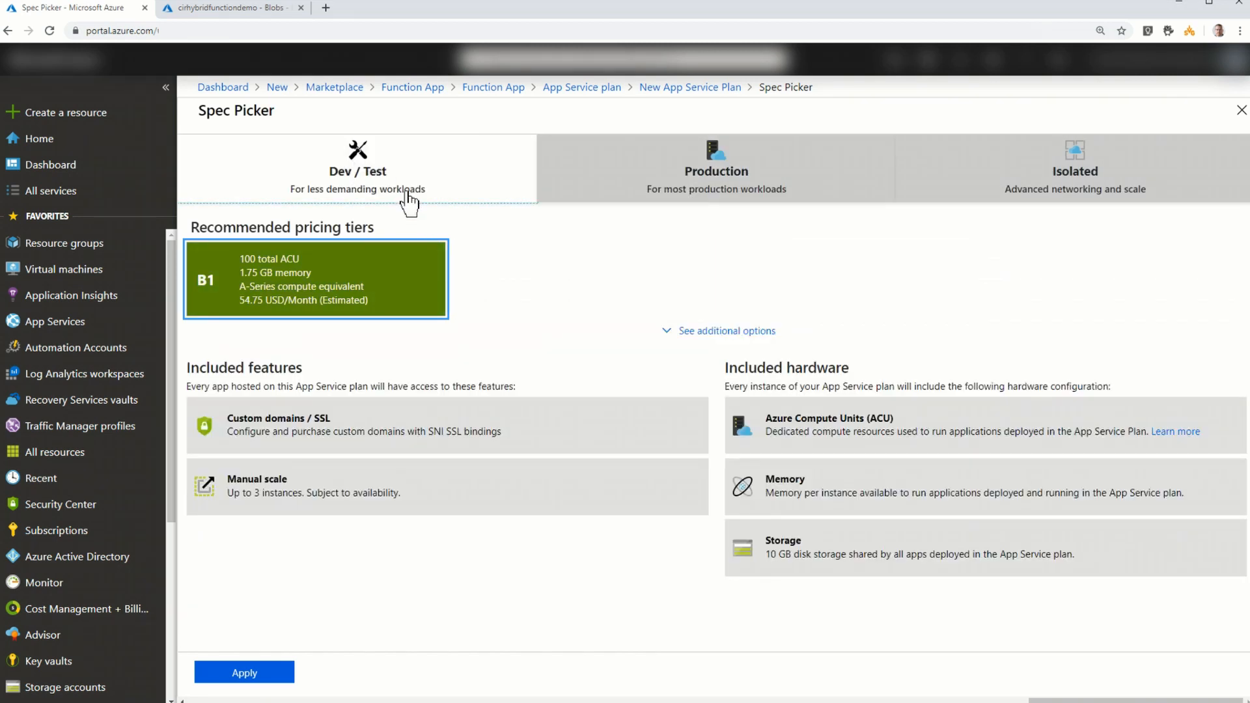
pyautogui.click(729, 334)
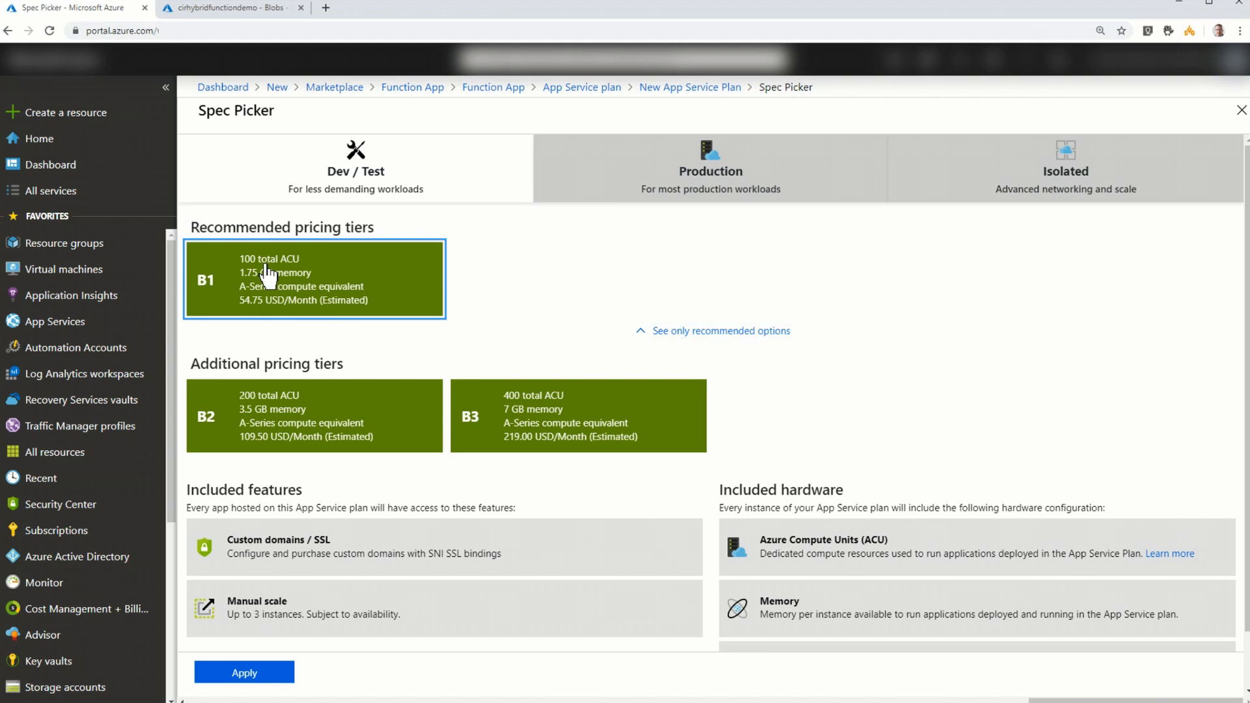
pyautogui.click(274, 672)
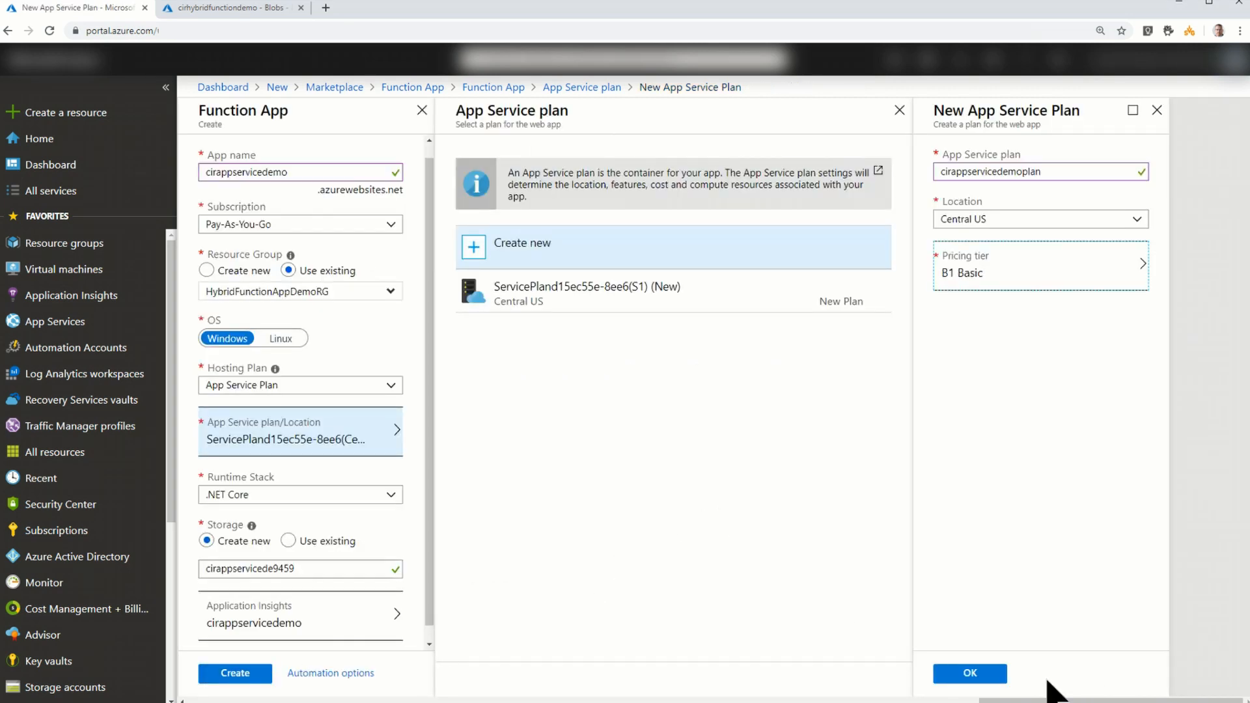
pyautogui.click(990, 678)
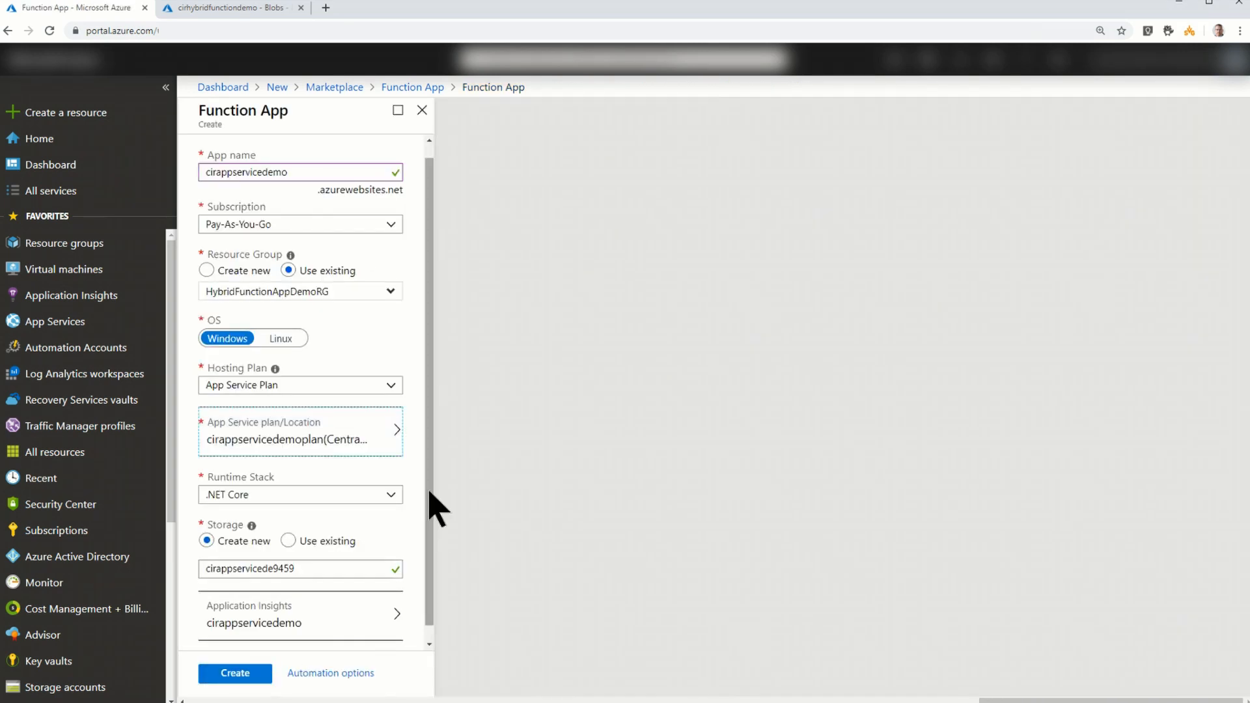
# - Set the runtime stack to PowerShell Core (Preview) and create the function app
pyautogui.moveTo(432, 495); pyautogui.dragTo(432, 530)
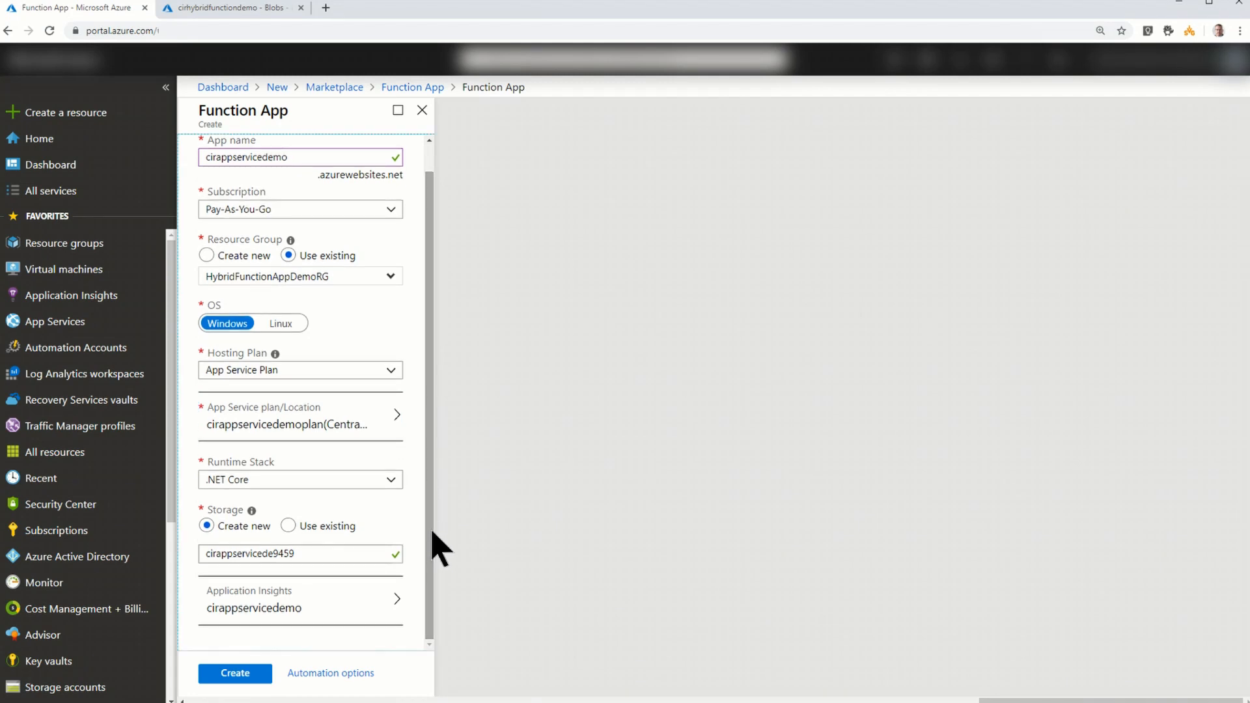
pyautogui.click(390, 483)
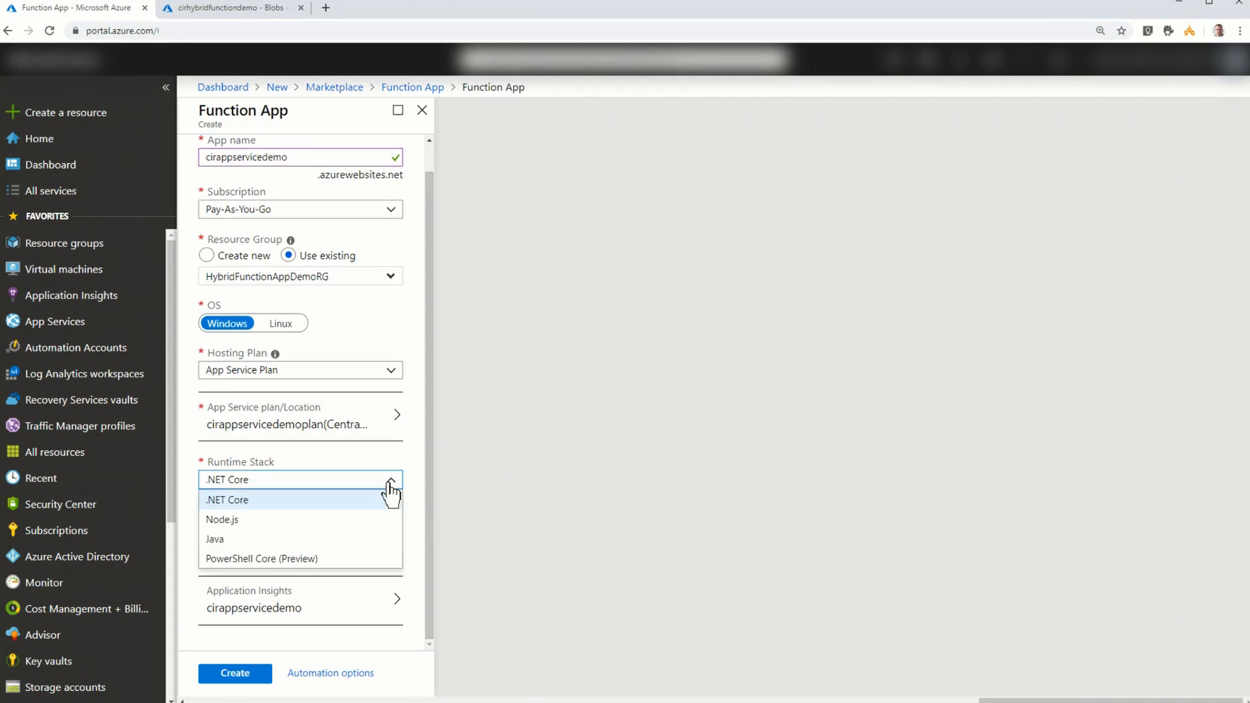
pyautogui.click(276, 559)
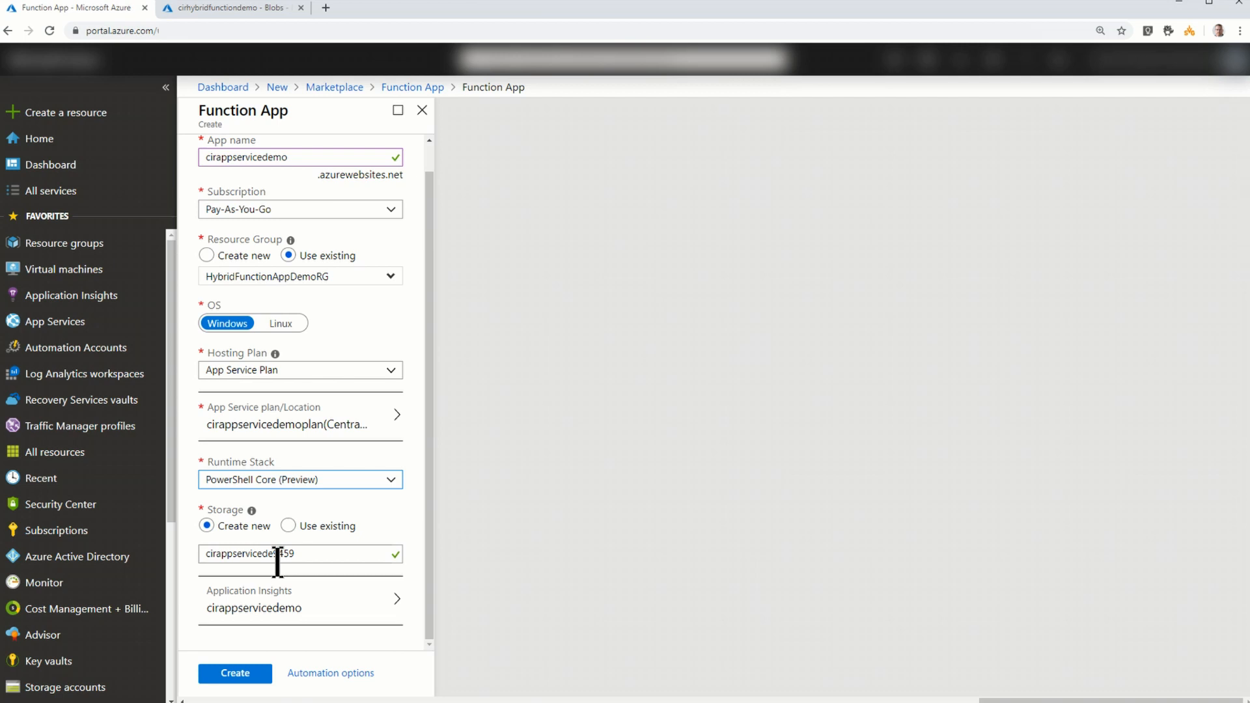
pyautogui.click(432, 514)
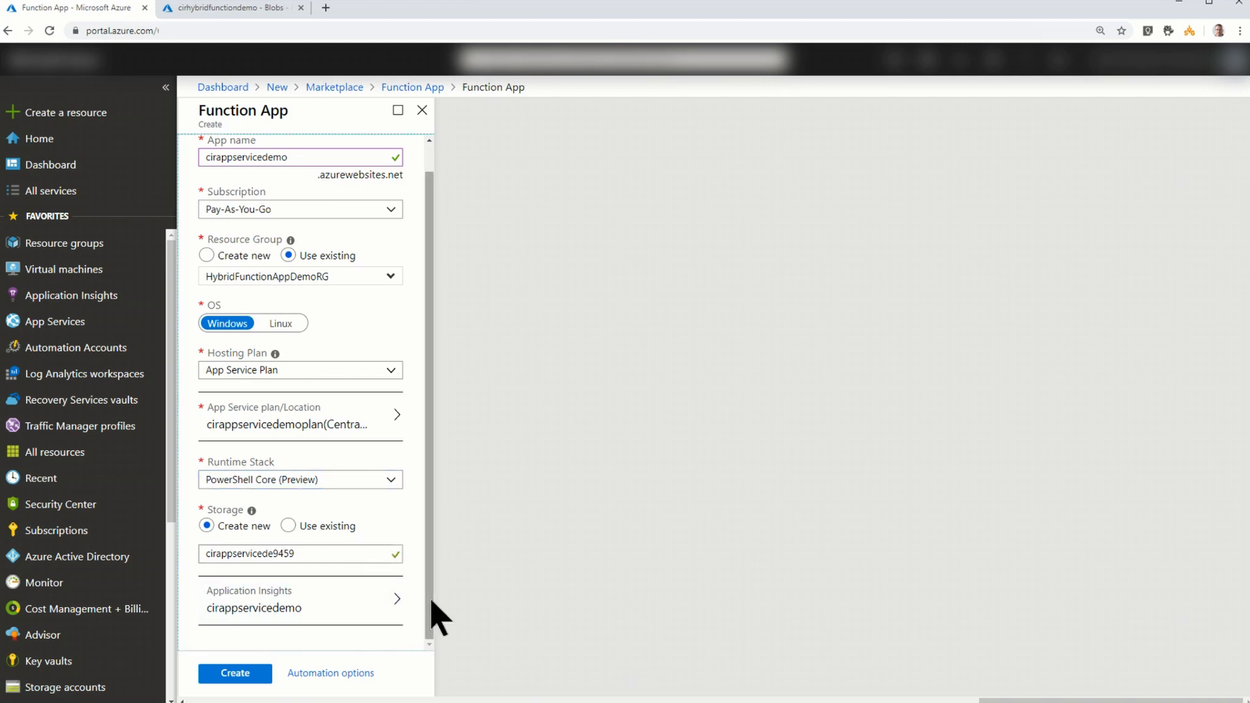
pyautogui.click(250, 681)
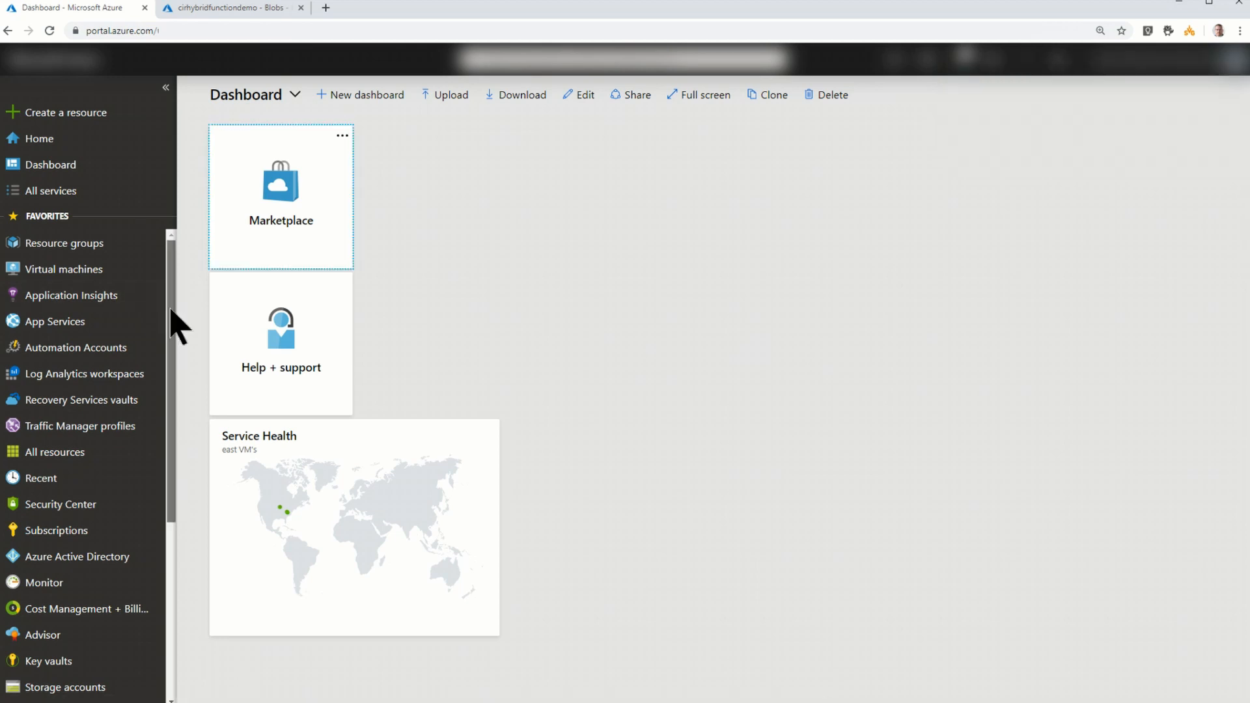
# - Refresh the list of function apps and open cirappservicedemo
pyautogui.moveTo(171, 313); pyautogui.dragTo(156, 464)
pyautogui.scroll(-1, 155, 463)
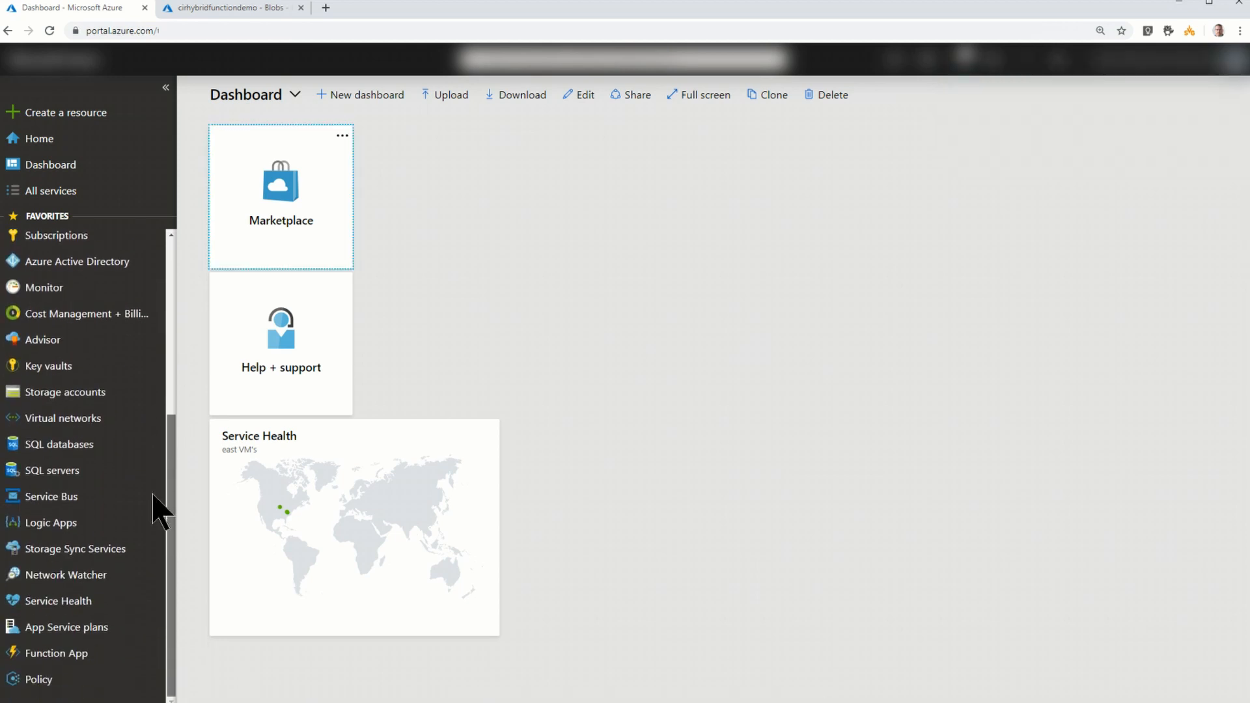
pyautogui.click(64, 654)
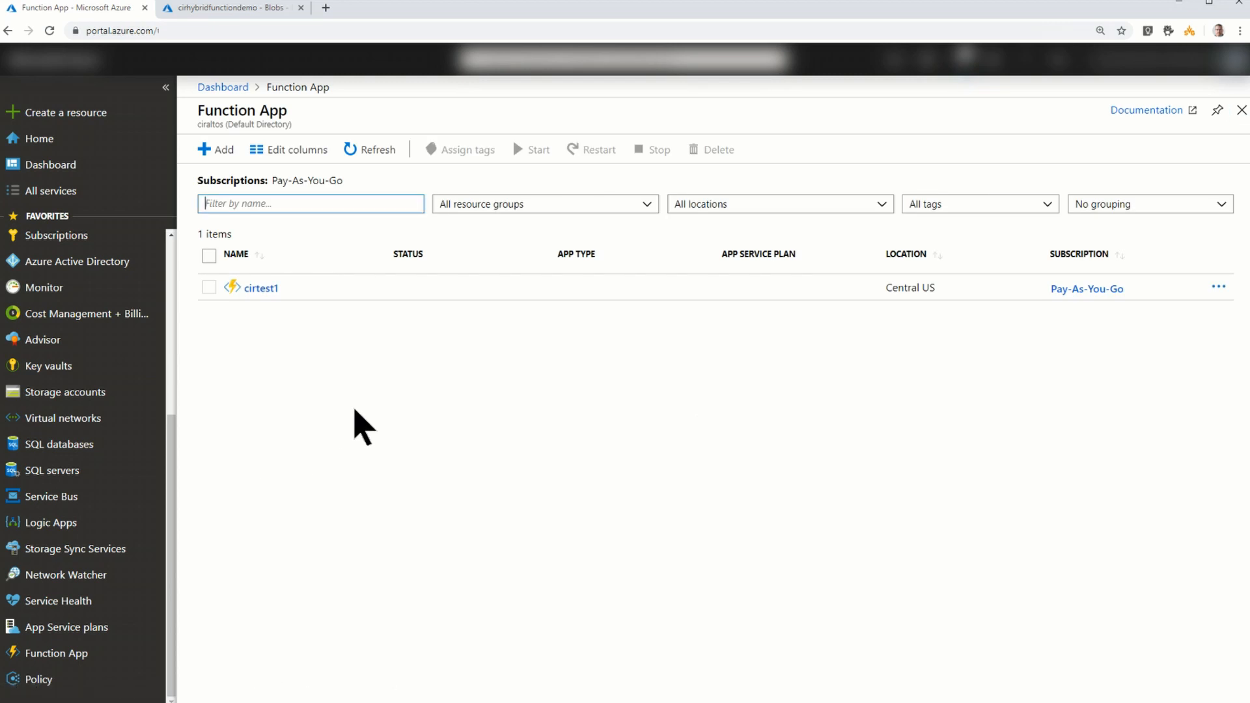
pyautogui.click(375, 151)
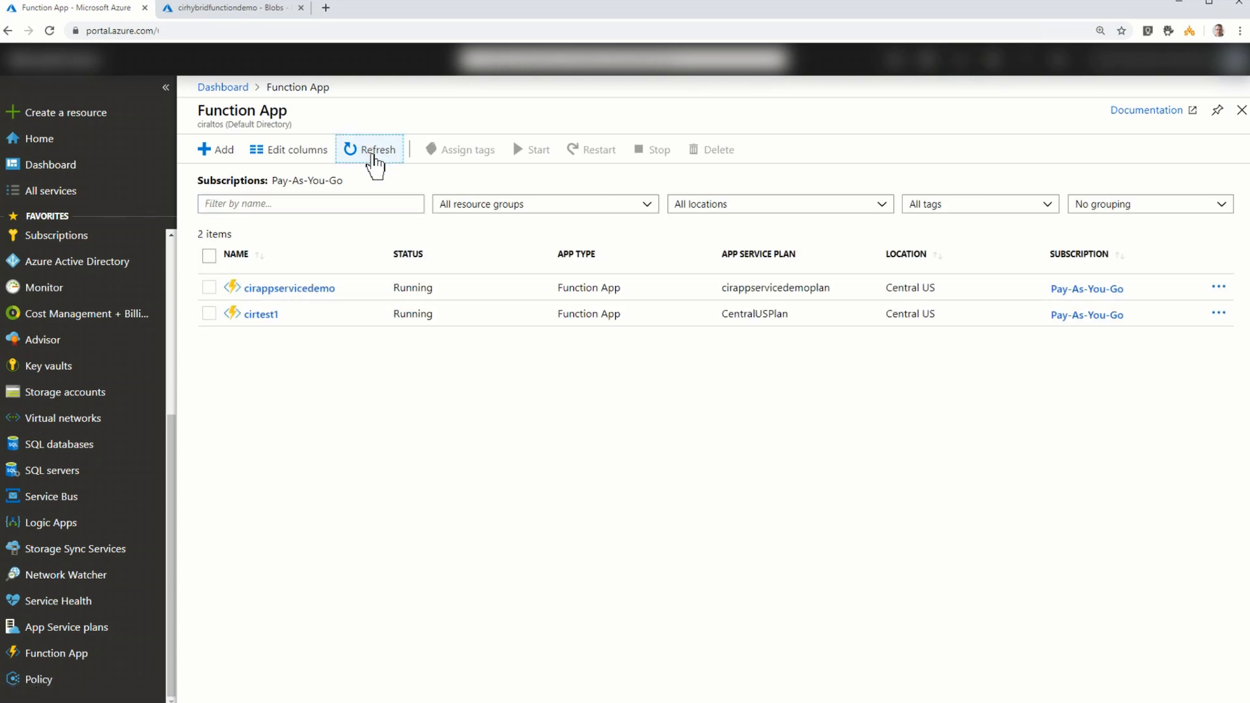
pyautogui.click(289, 289)
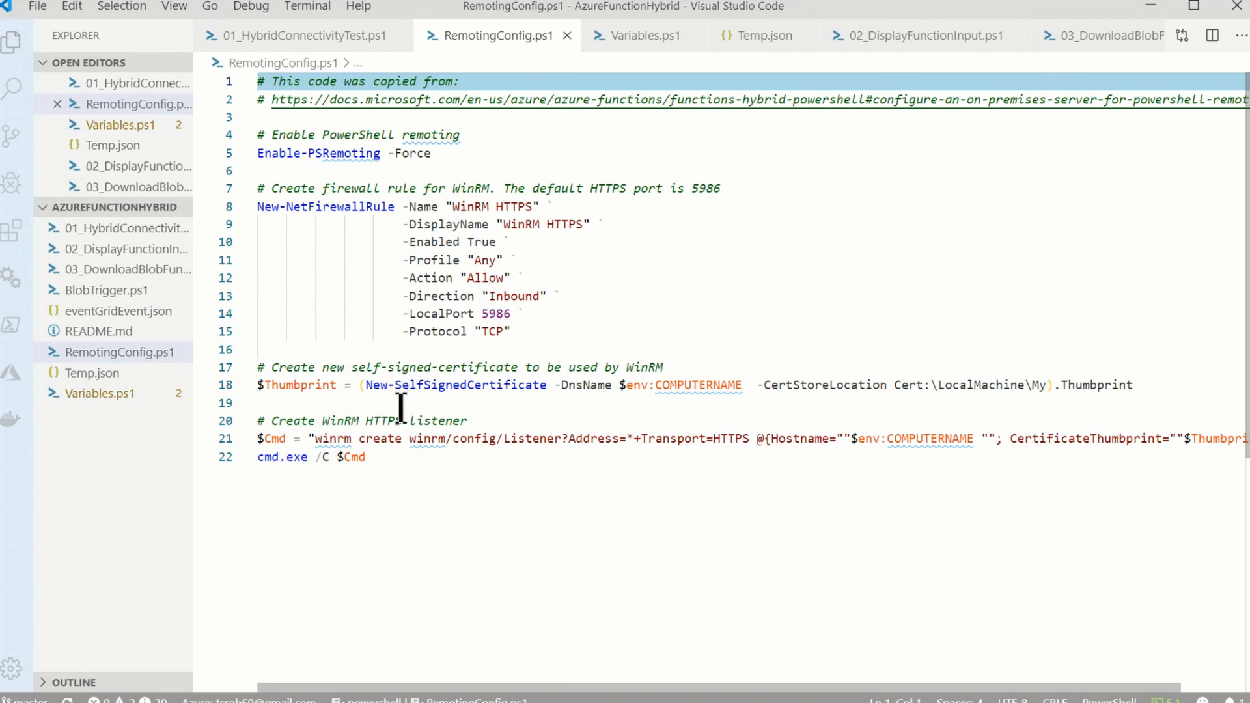
# - Copy the whole RemotingConfig.ps1 script from Visual Studio Code into the PowerShell ISE script on the remote server, replacing its test text
pyautogui.moveTo(374, 458); pyautogui.dragTo(259, 79)
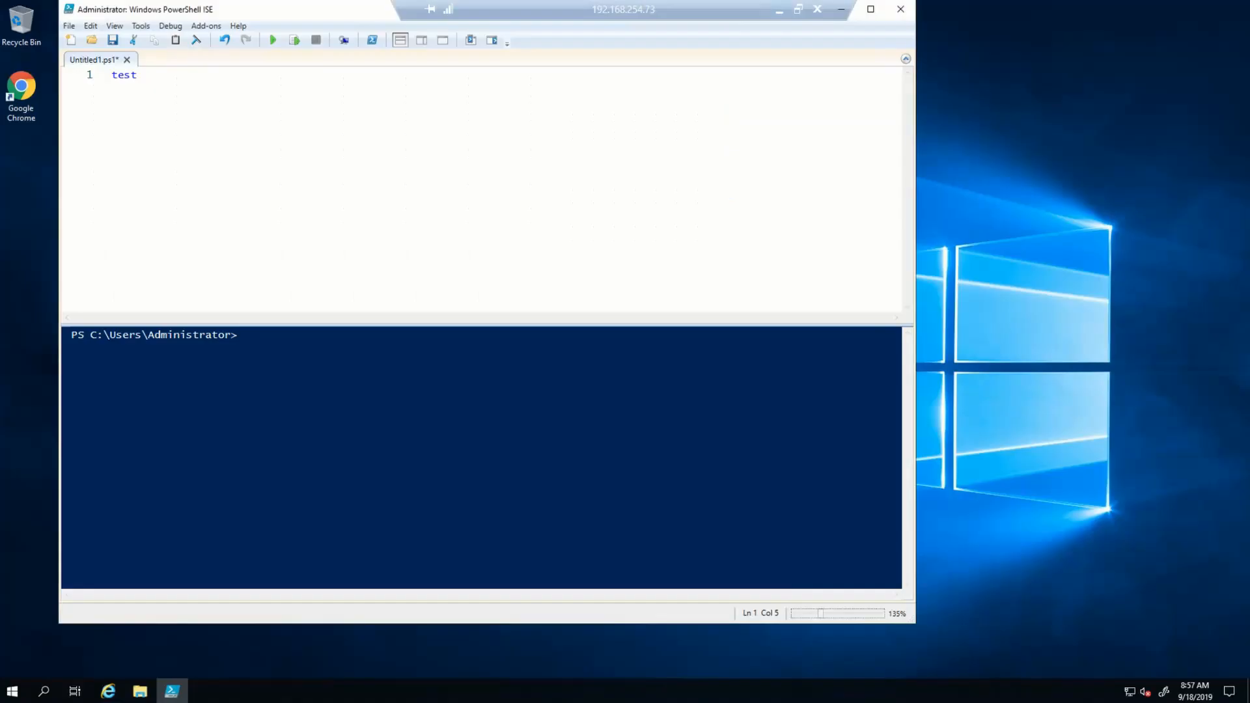
pyautogui.rightClick(383, 91)
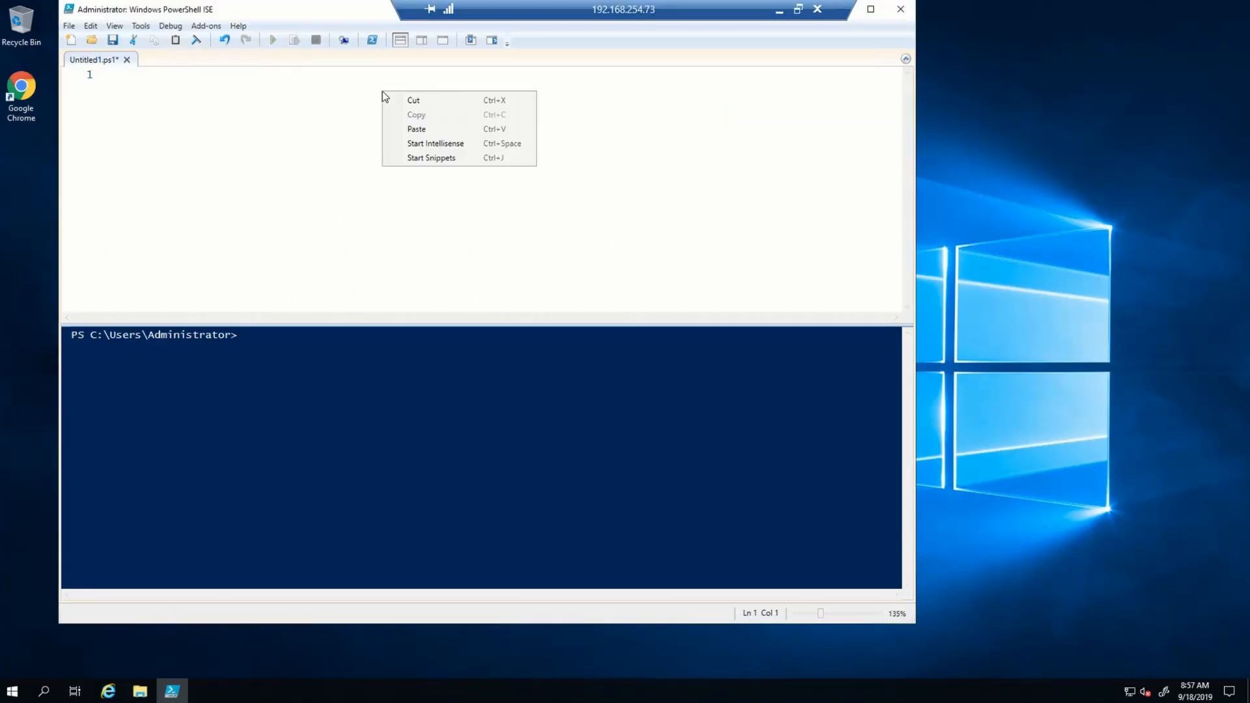
pyautogui.click(459, 128)
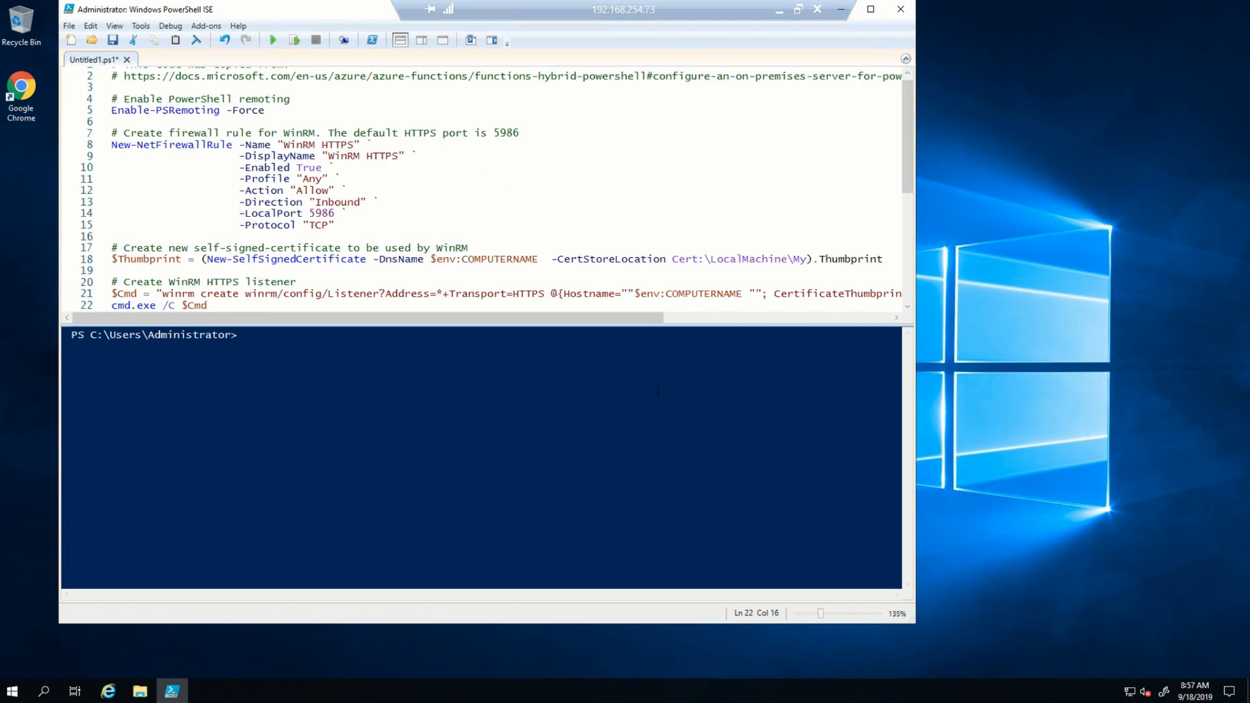
# - Run the entire remoting configuration script on the server, then minimize PowerShell ISE and the remote session
pyautogui.hotkey('ctrl', 'a')
pyautogui.click(295, 40)
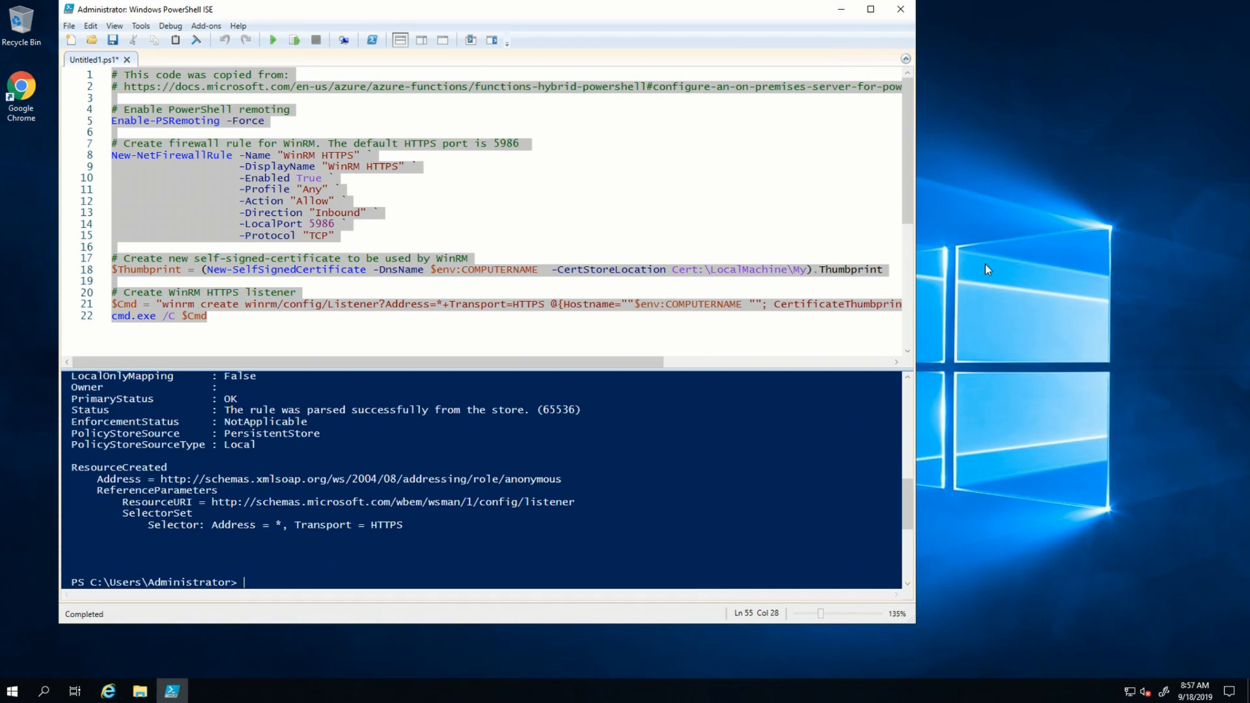
pyautogui.click(840, 9)
pyautogui.click(780, 11)
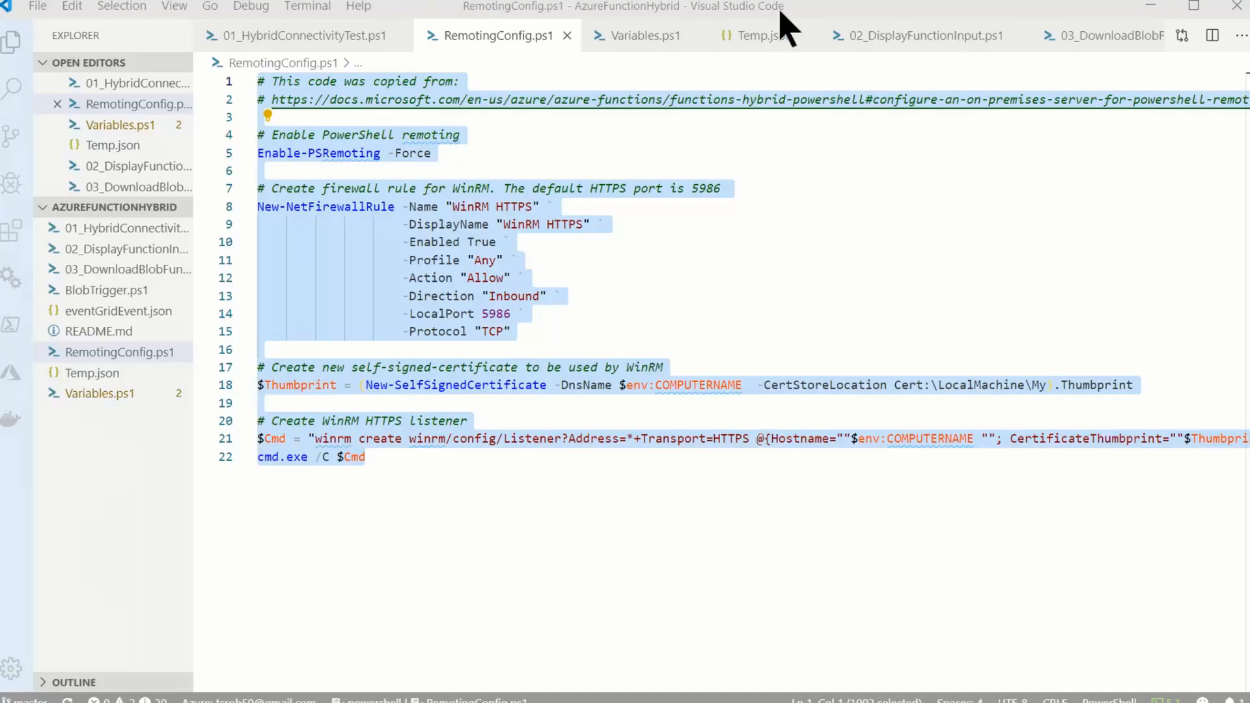
# - Switch to the Azure portal and open the hybrid connection endpoint configuration in the networking features of cirappservicedemo
pyautogui.click(560, 702)
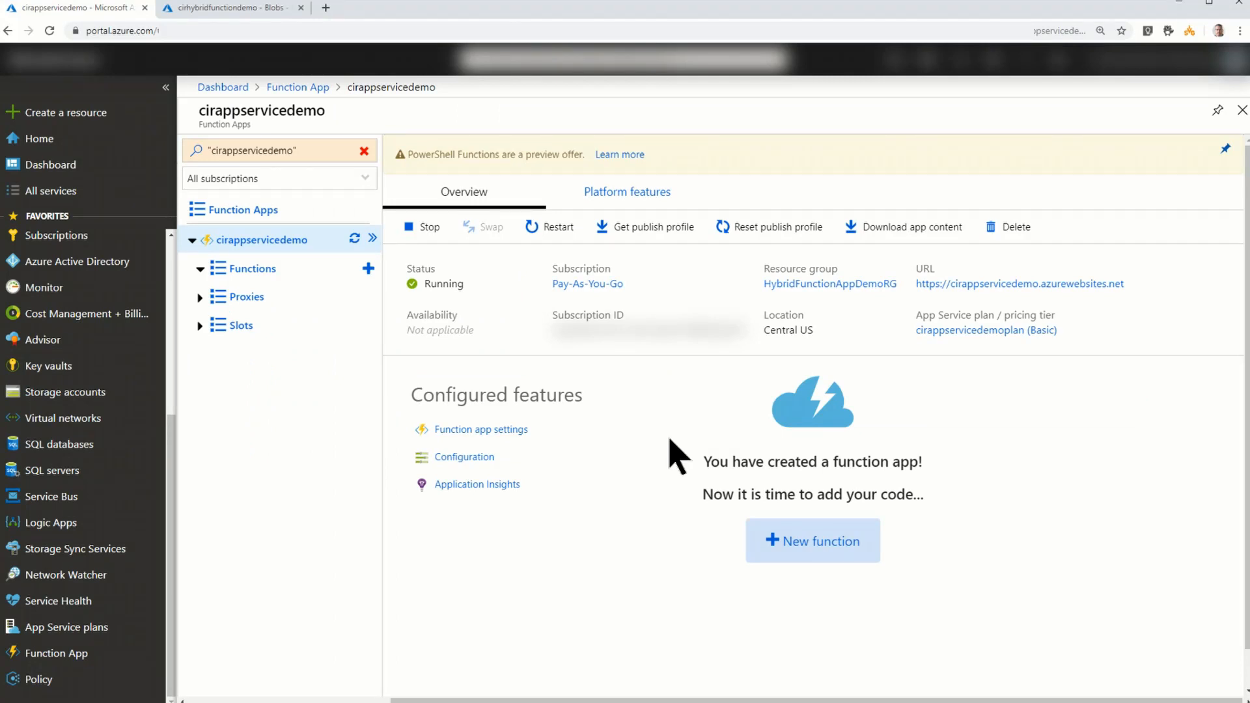
pyautogui.click(633, 195)
pyautogui.click(699, 302)
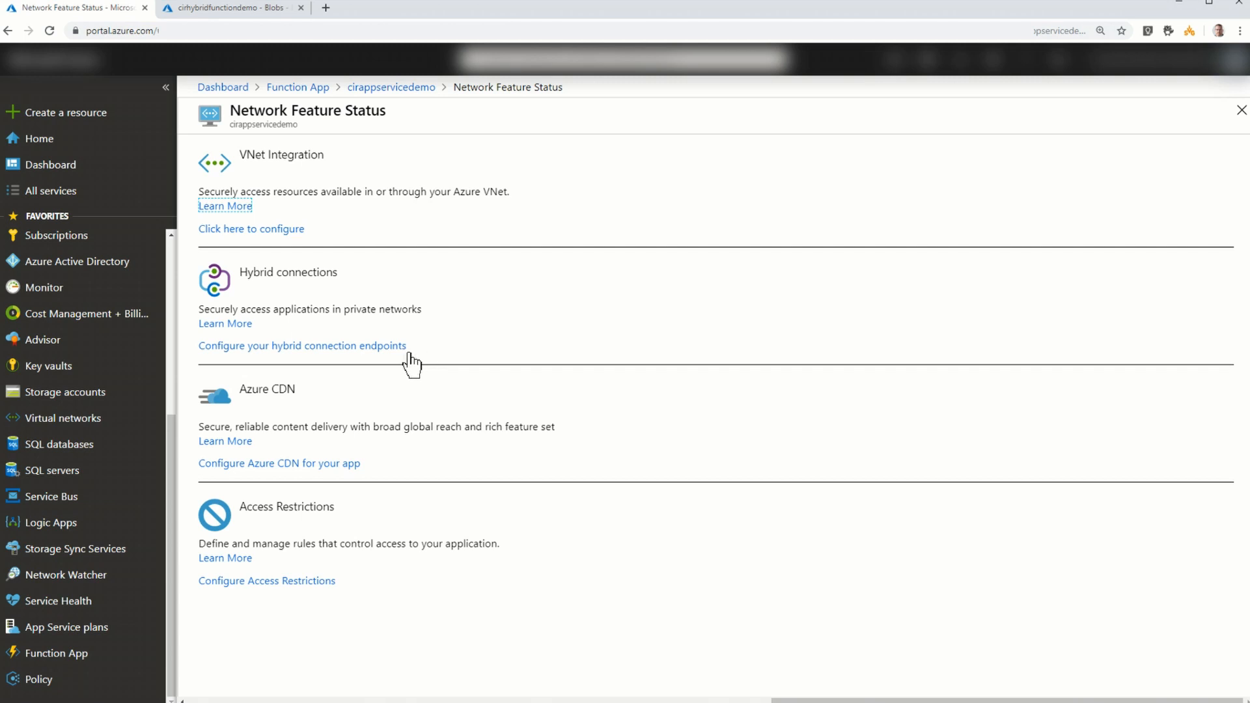
pyautogui.click(335, 349)
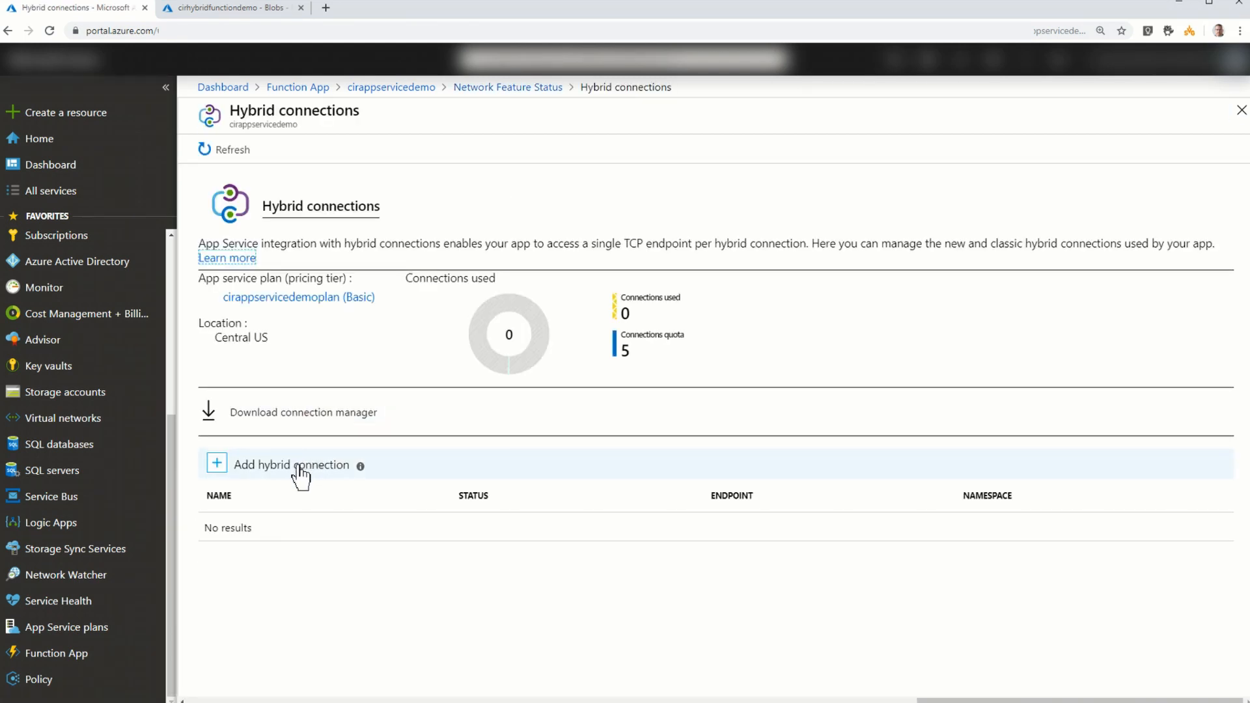
# - Start a new hybrid connection for the function app, entering HybridTest as both the connection name and the endpoint host
pyautogui.click(299, 464)
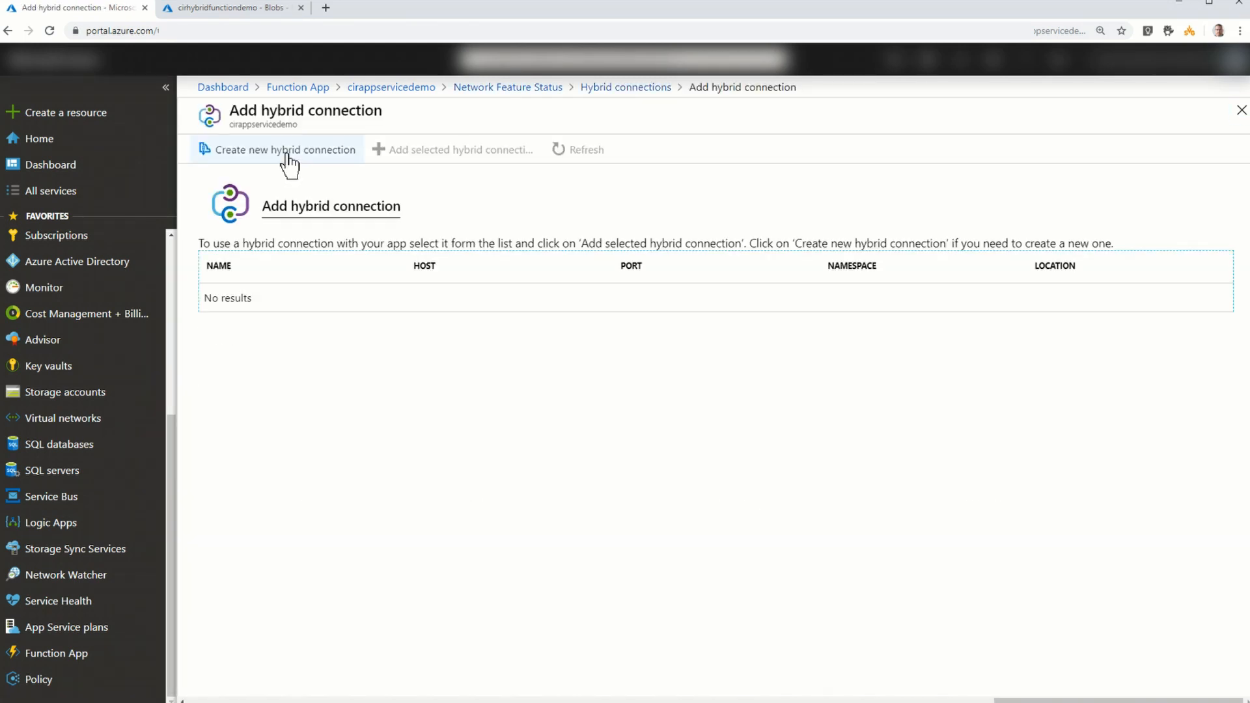
pyautogui.click(287, 156)
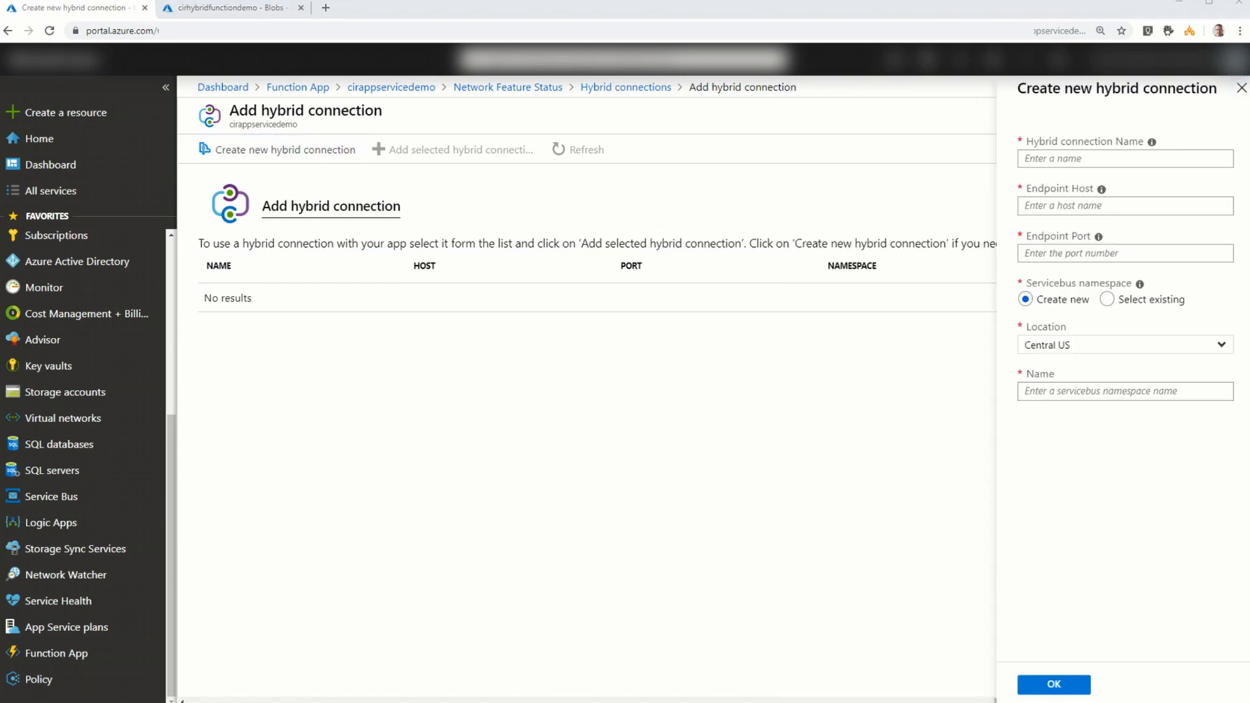
pyautogui.click(1134, 158)
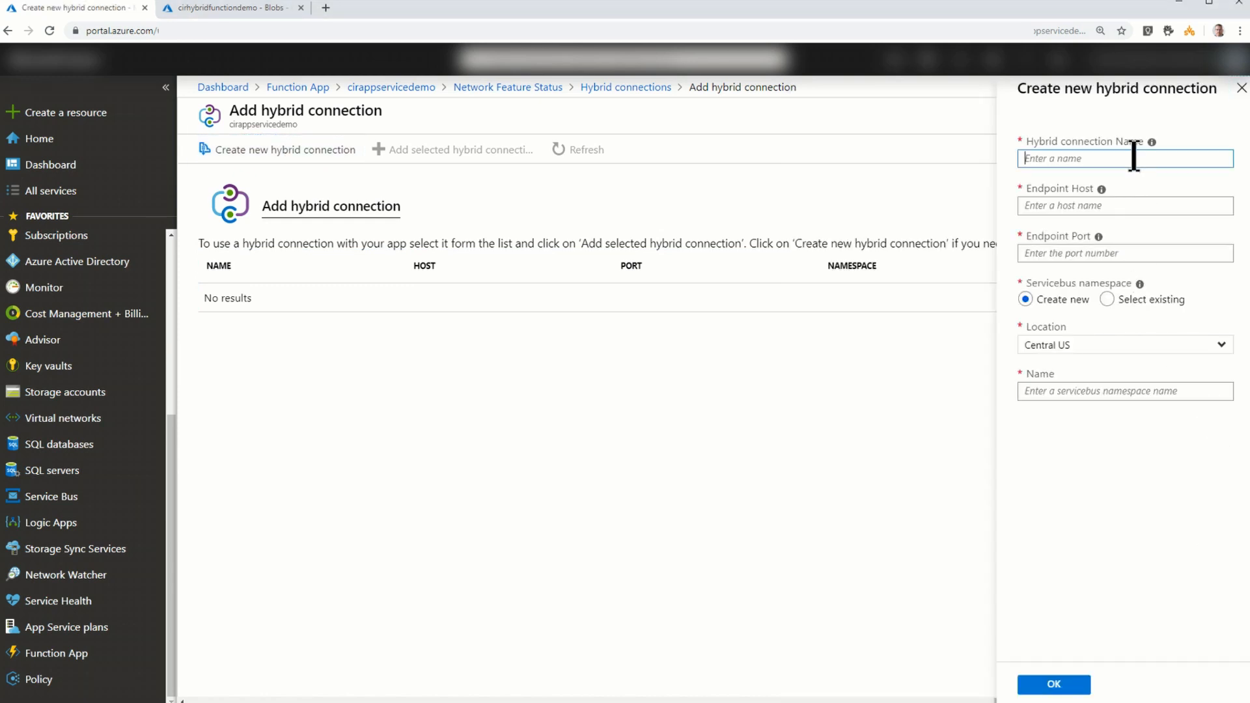
pyautogui.write('HybridTest')
pyautogui.click(1103, 207)
pyautogui.write('HybridTest')
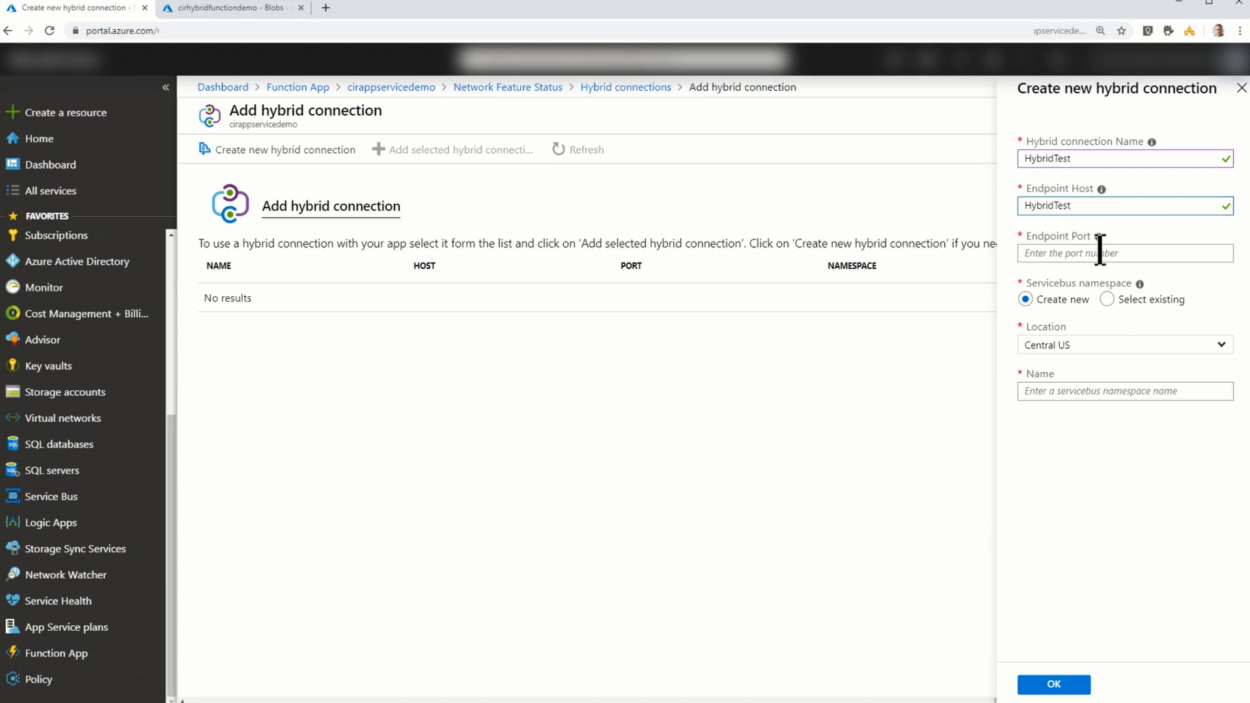
# - Set the endpoint port to 5986, name the new Service Bus namespace PowerShellHybridFunctionTest, and create the hybrid connection
pyautogui.click(1136, 262)
pyautogui.write('5986')
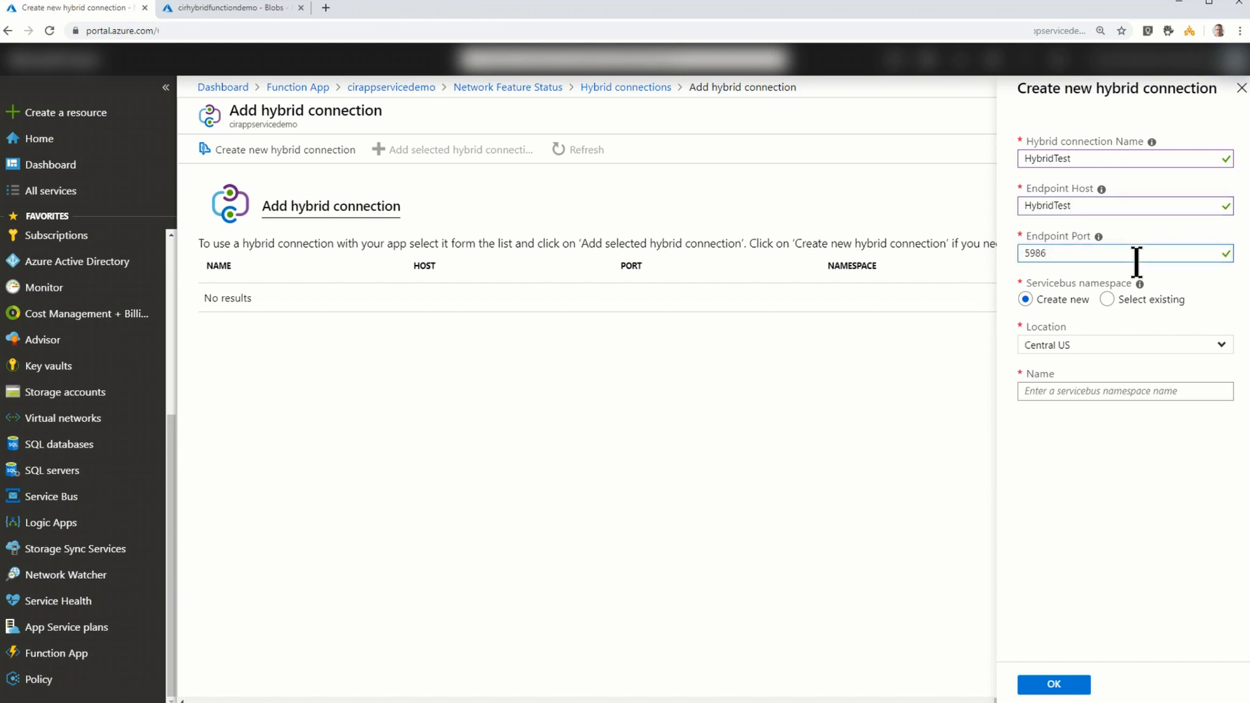
pyautogui.click(1079, 389)
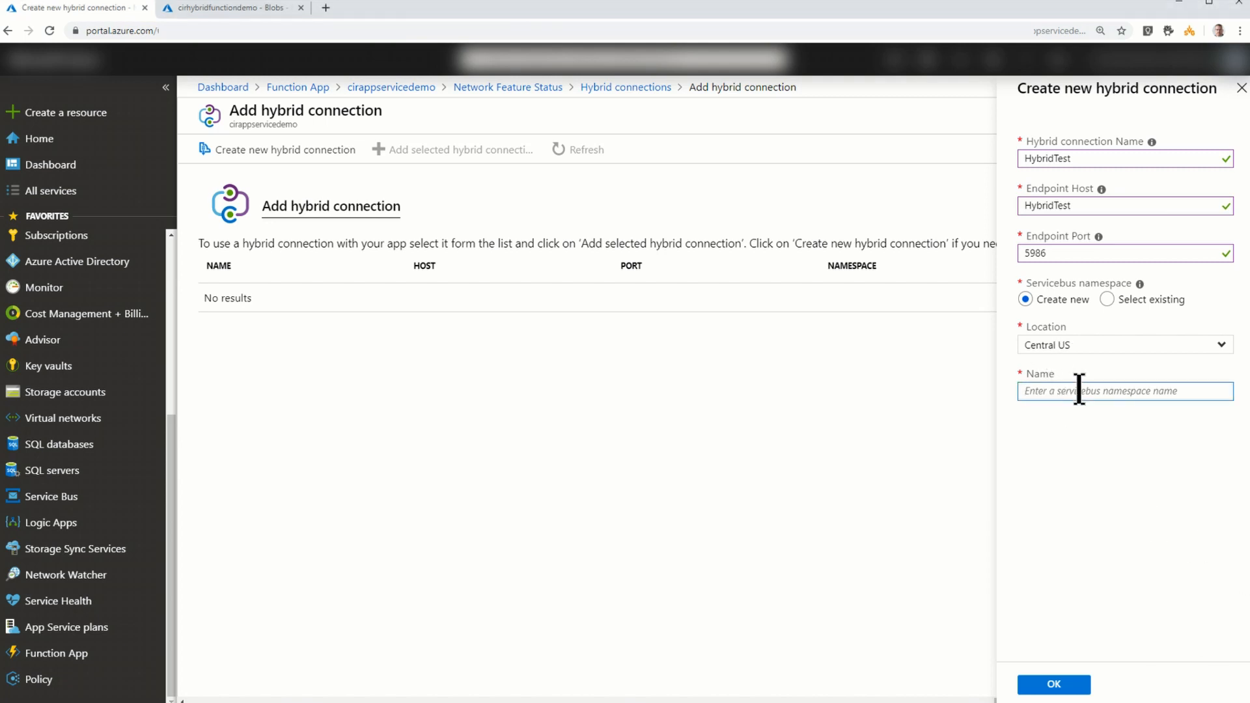
pyautogui.write('PowerShellHybridFunctionTest')
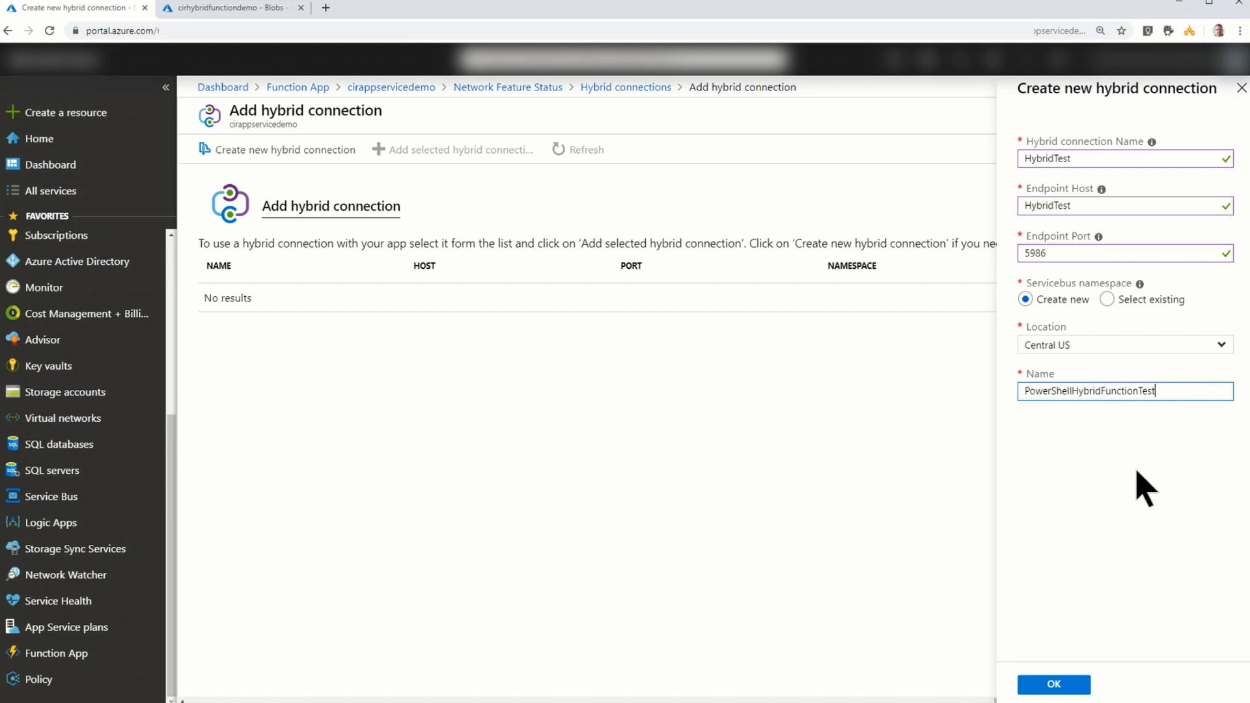
pyautogui.click(1071, 691)
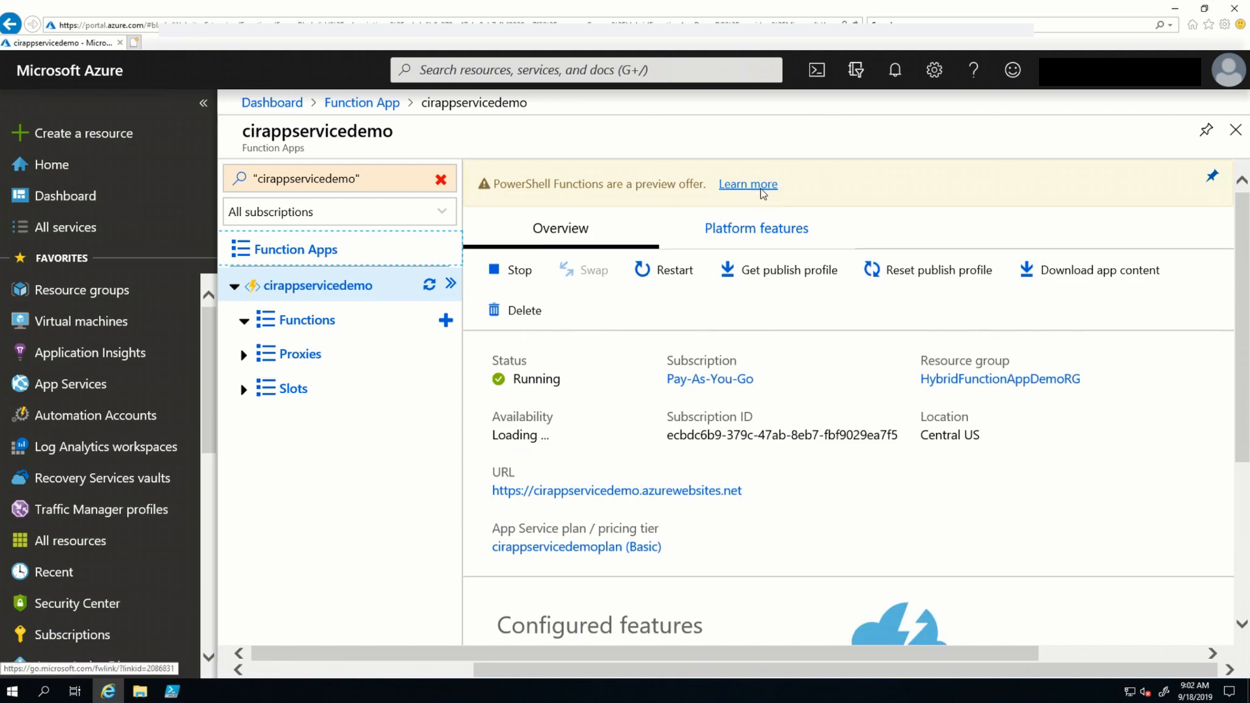
# - Open the Hybrid connections page of cirappservicedemo in the server's browser through the app's networking features
pyautogui.click(749, 234)
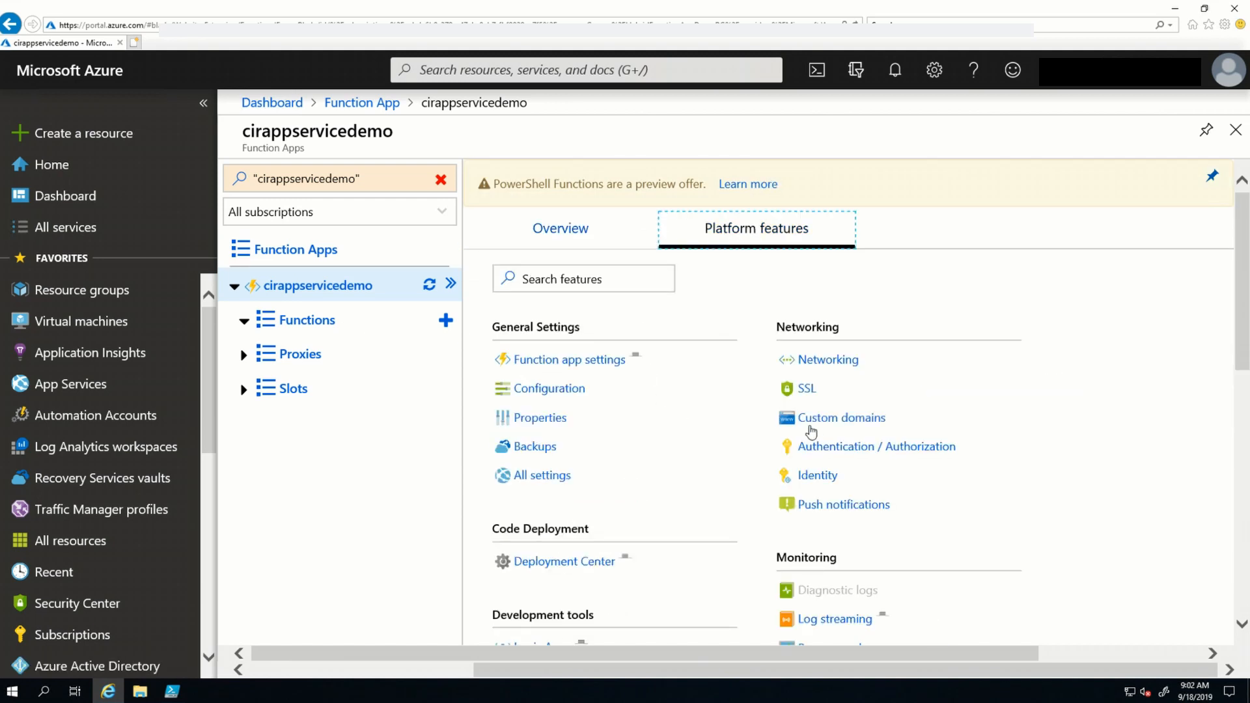
pyautogui.click(847, 359)
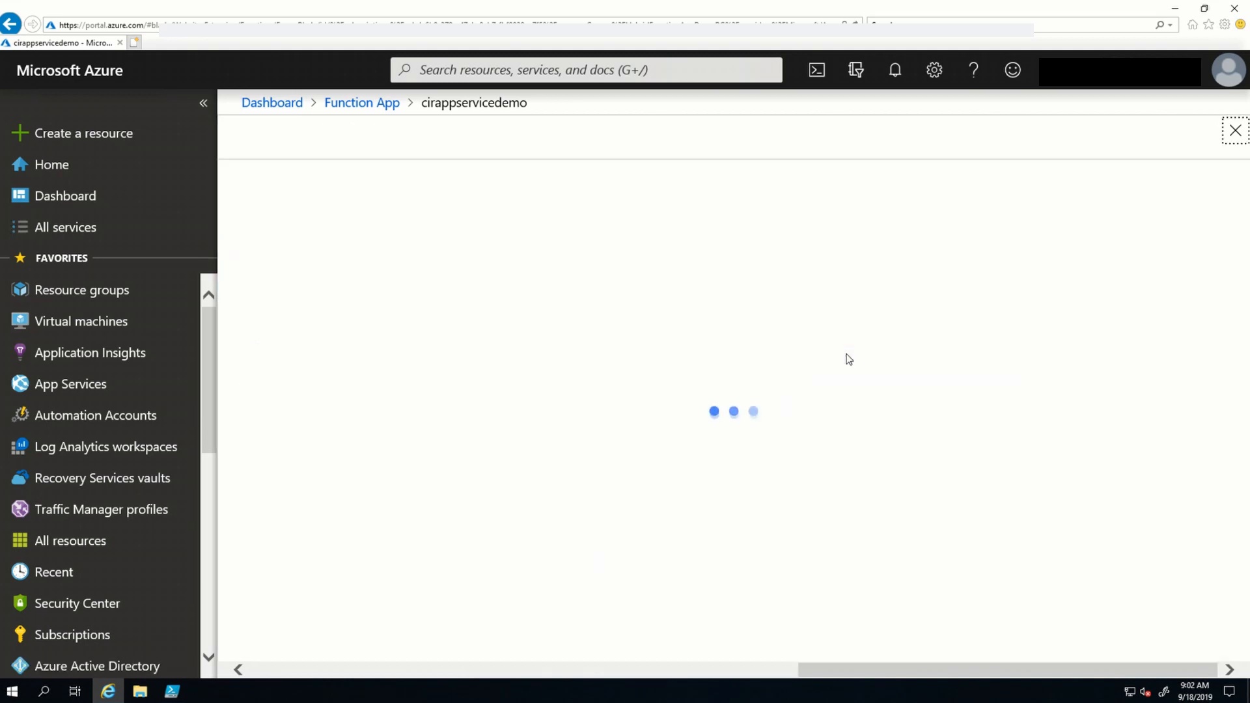
pyautogui.click(404, 413)
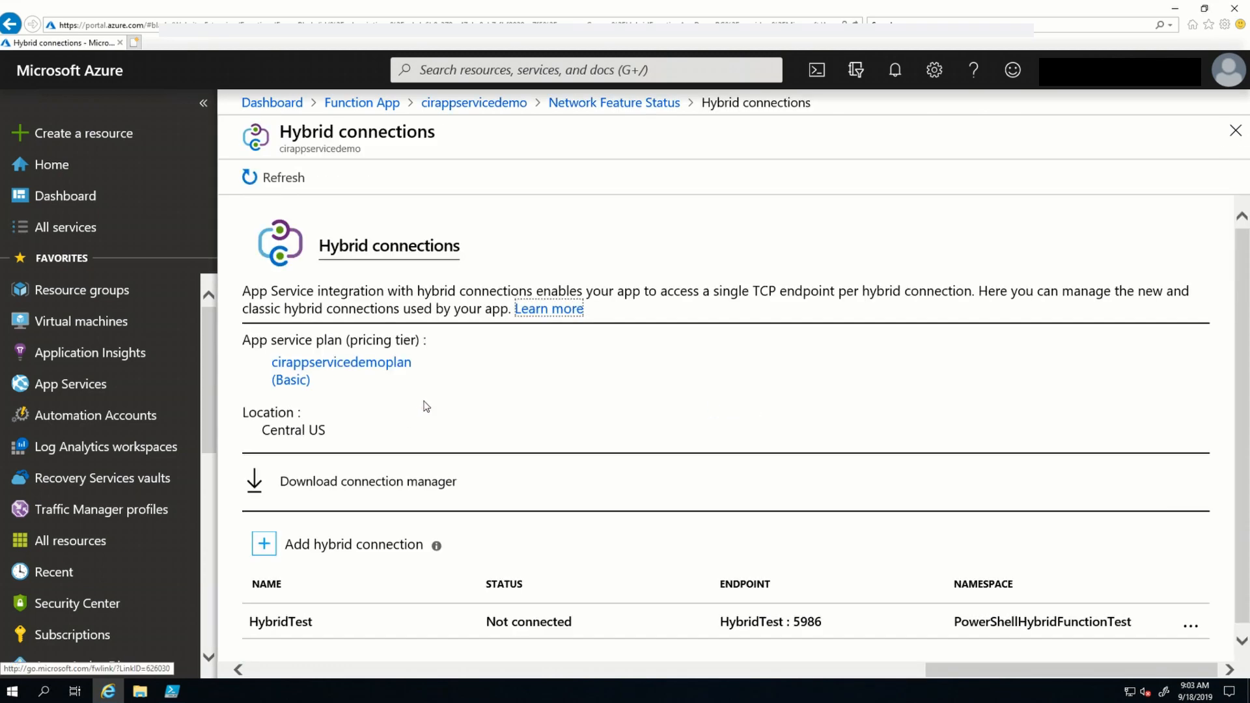
# - Download and run HybridConnectionManager.msi, accept the license agreement, and install Hybrid Connection Manager on the server
pyautogui.click(366, 503)
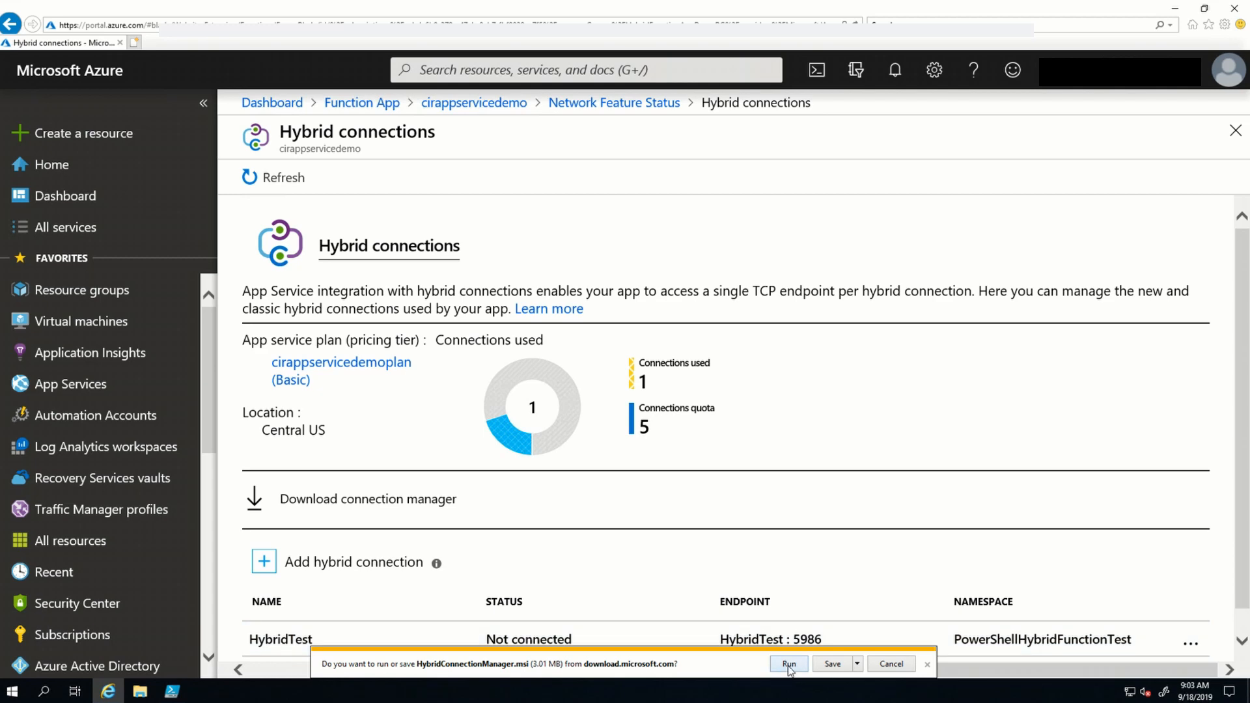
pyautogui.click(789, 664)
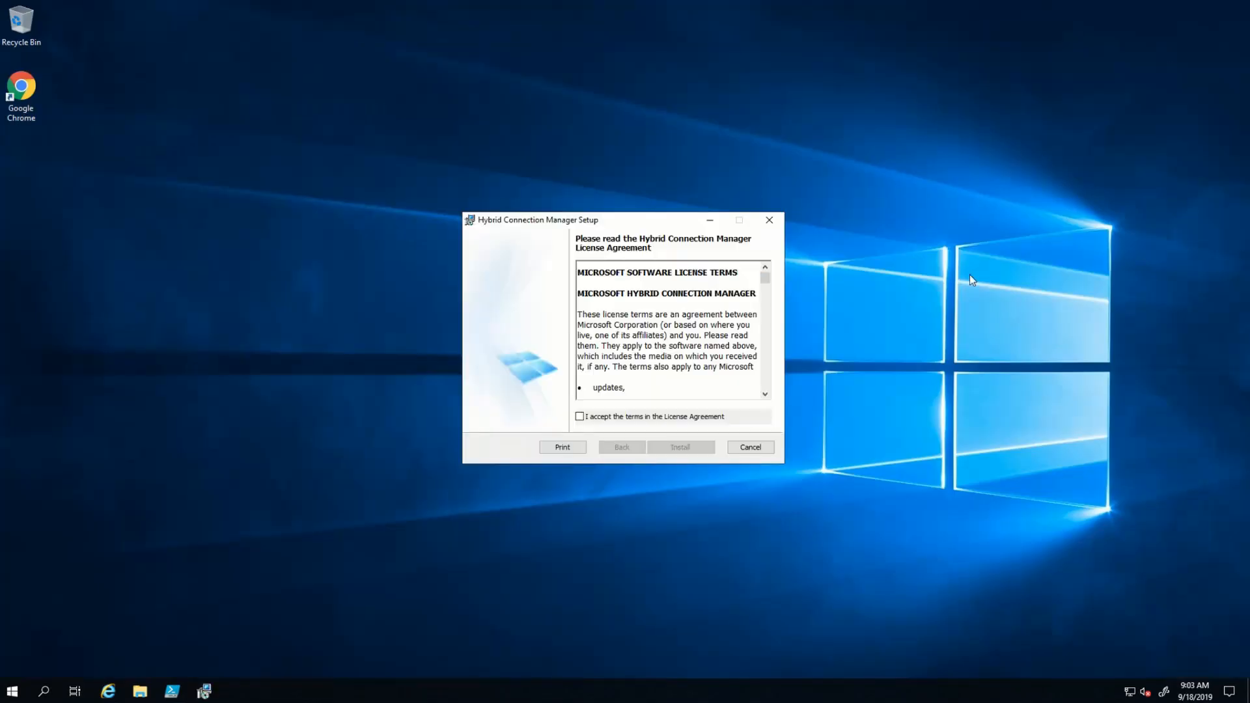
pyautogui.click(580, 416)
pyautogui.click(677, 450)
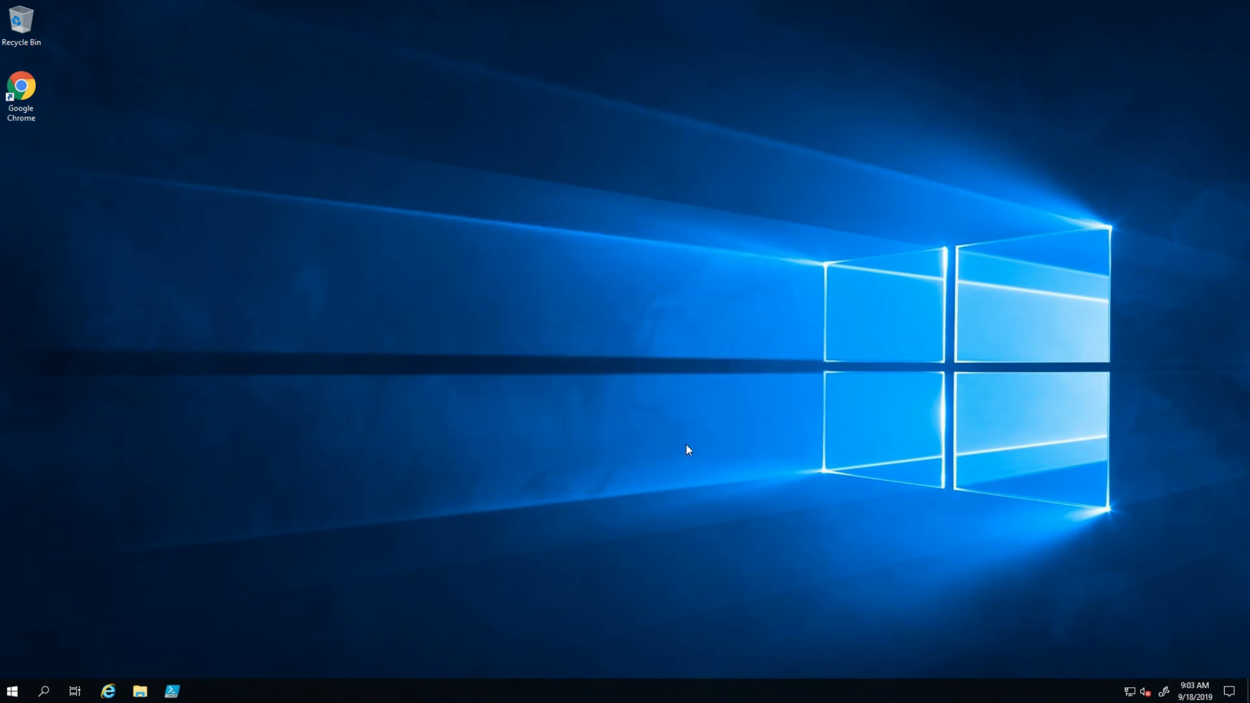
# - Launch Hybrid Connection Manager UI and start adding a new hybrid connection
pyautogui.click(9, 689)
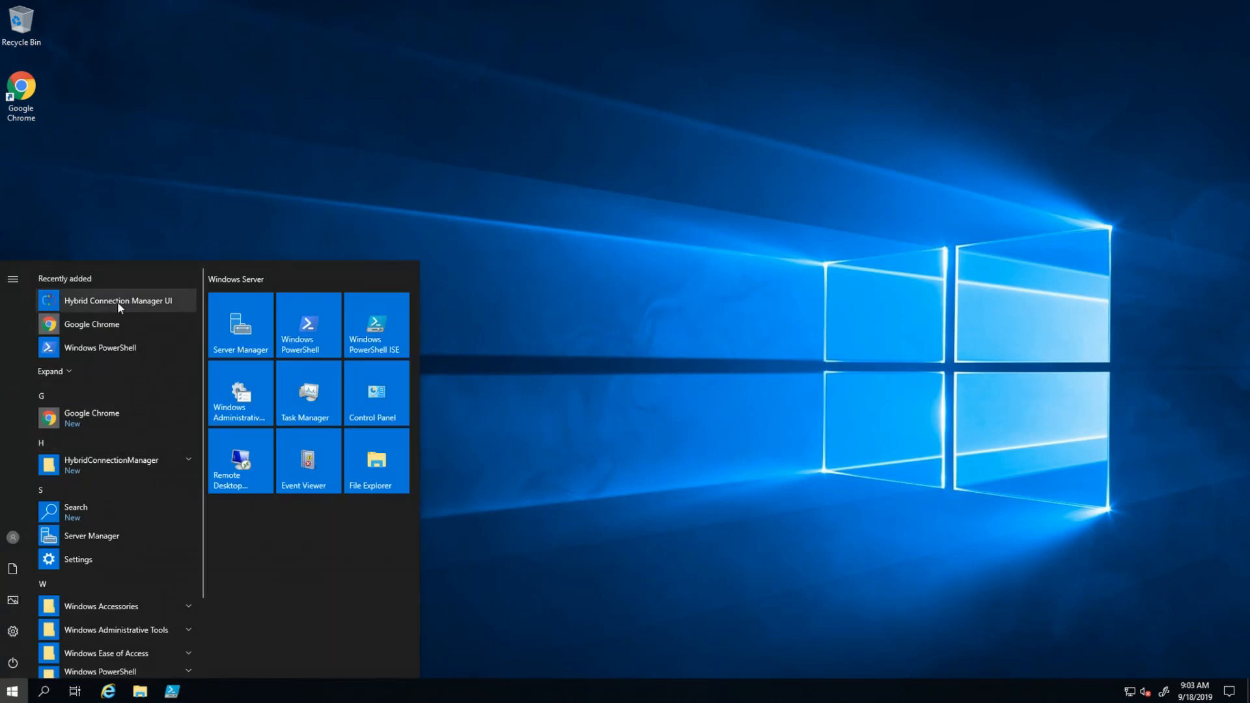
pyautogui.click(119, 302)
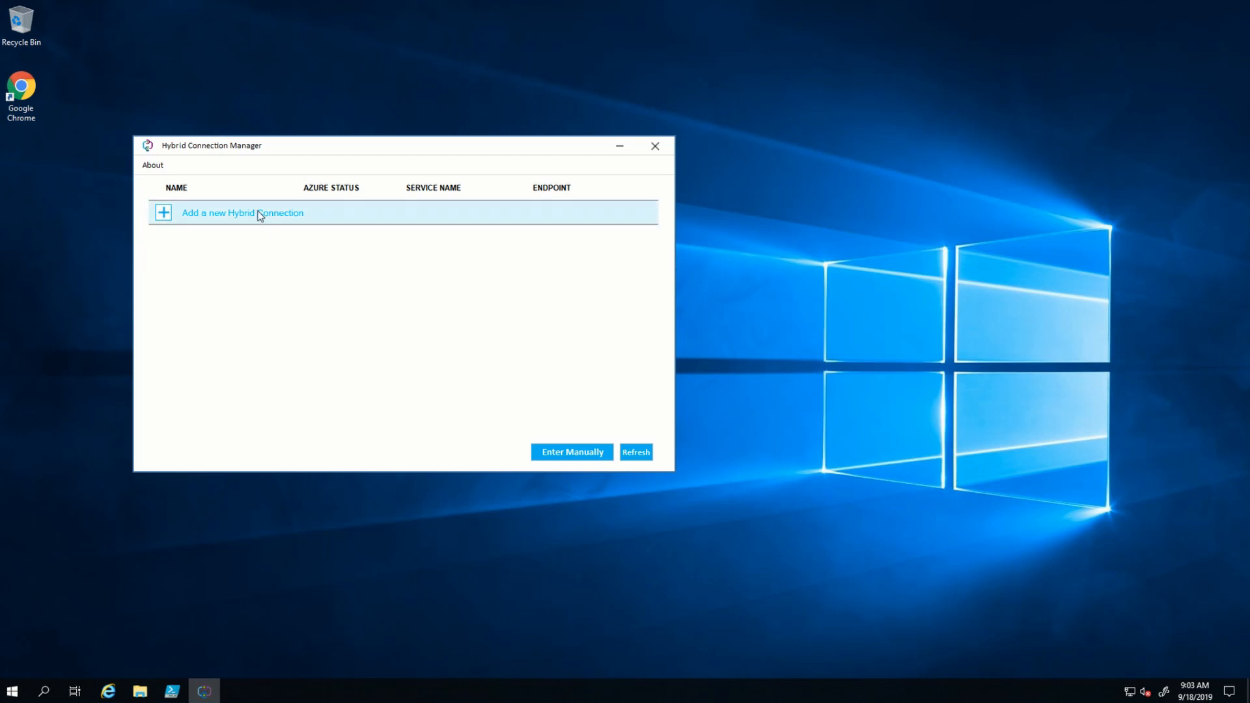
pyautogui.click(199, 212)
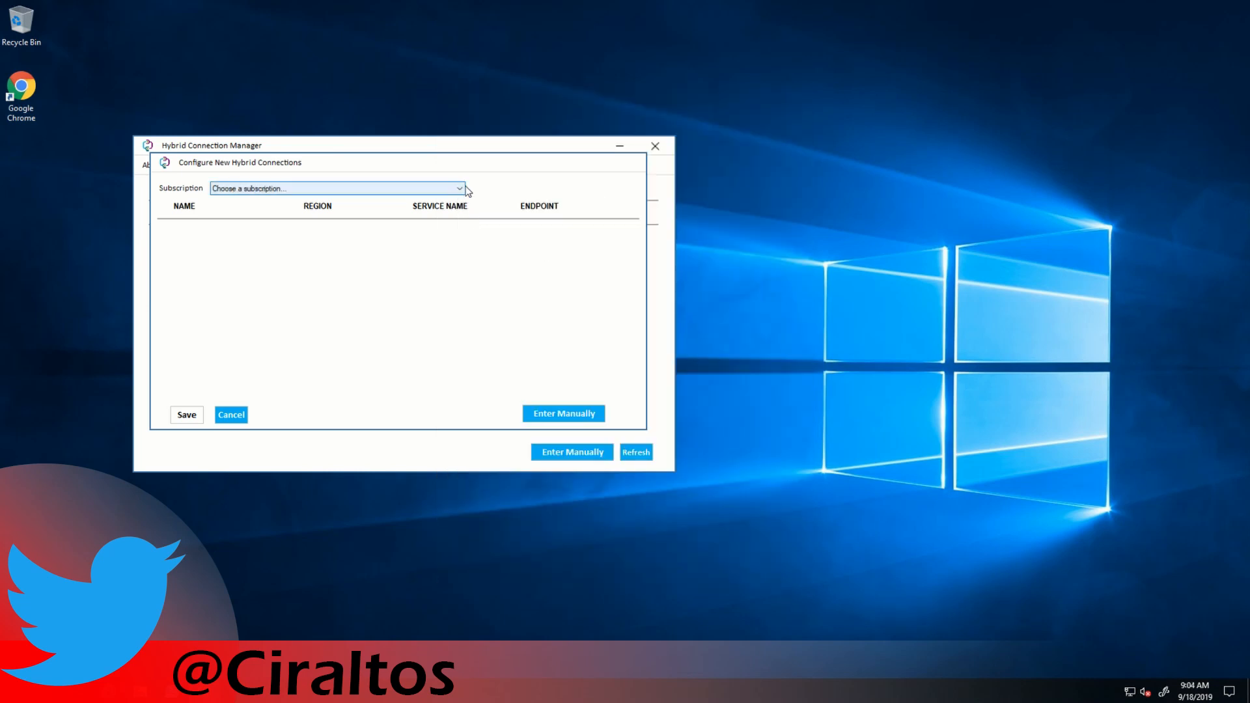
# - Choose the Pay-As-You-Go subscription, select the hybridtest connection, and save it to Hybrid Connection Manager
pyautogui.click(460, 189)
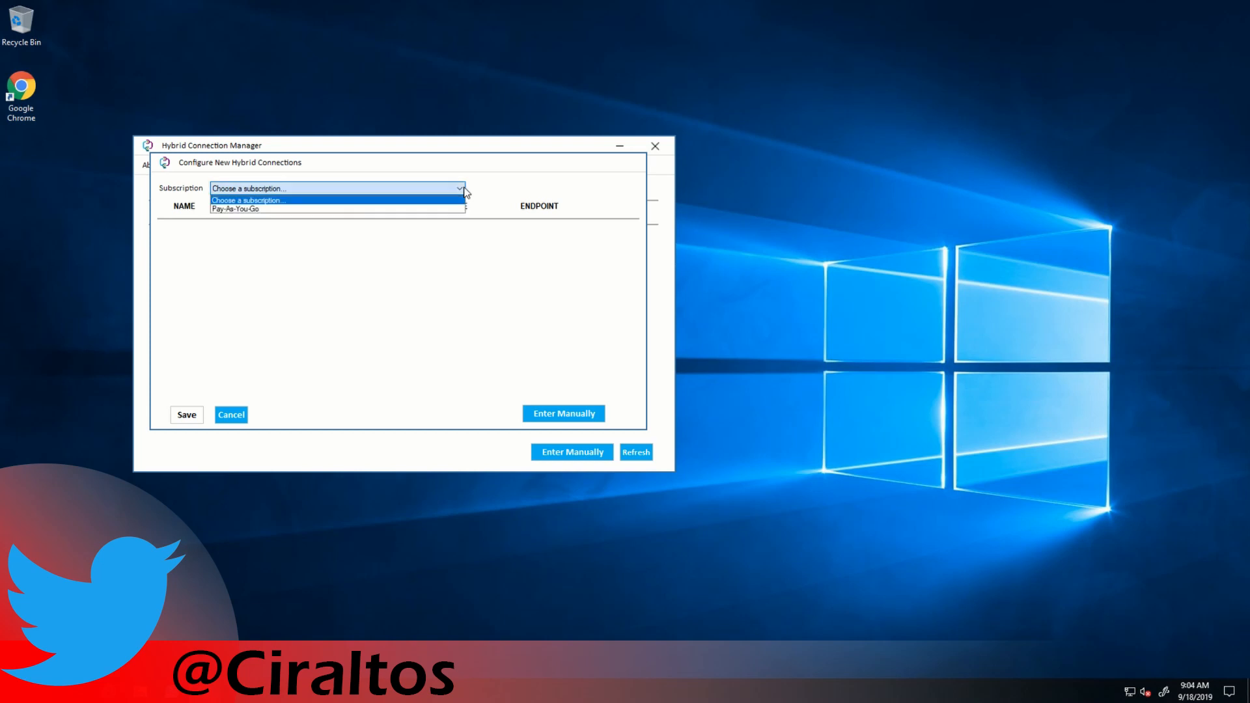
pyautogui.click(335, 209)
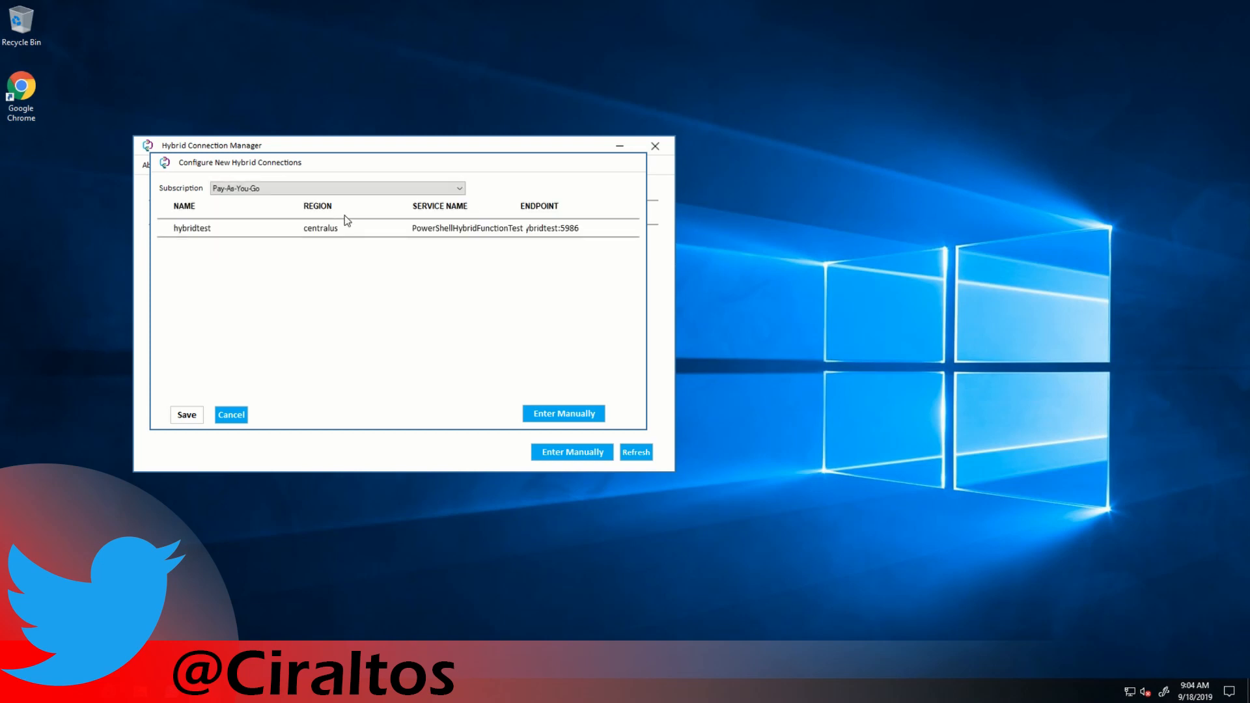
pyautogui.click(327, 229)
pyautogui.click(188, 233)
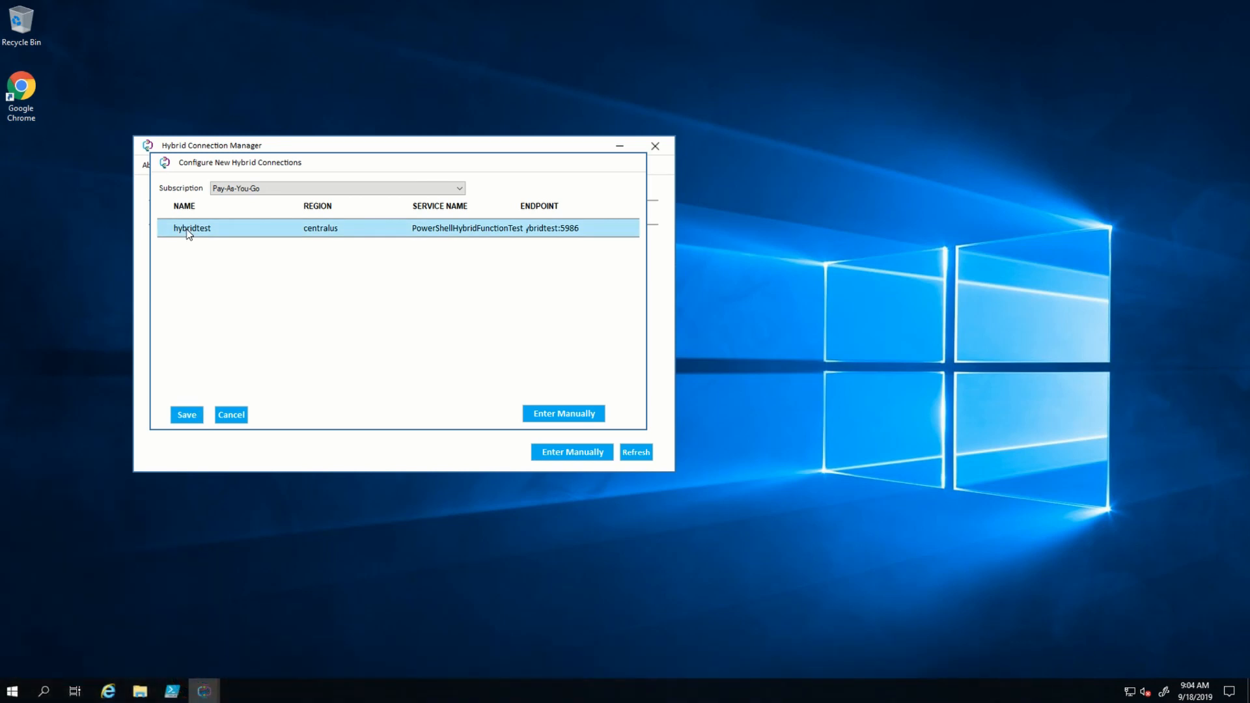
pyautogui.click(186, 421)
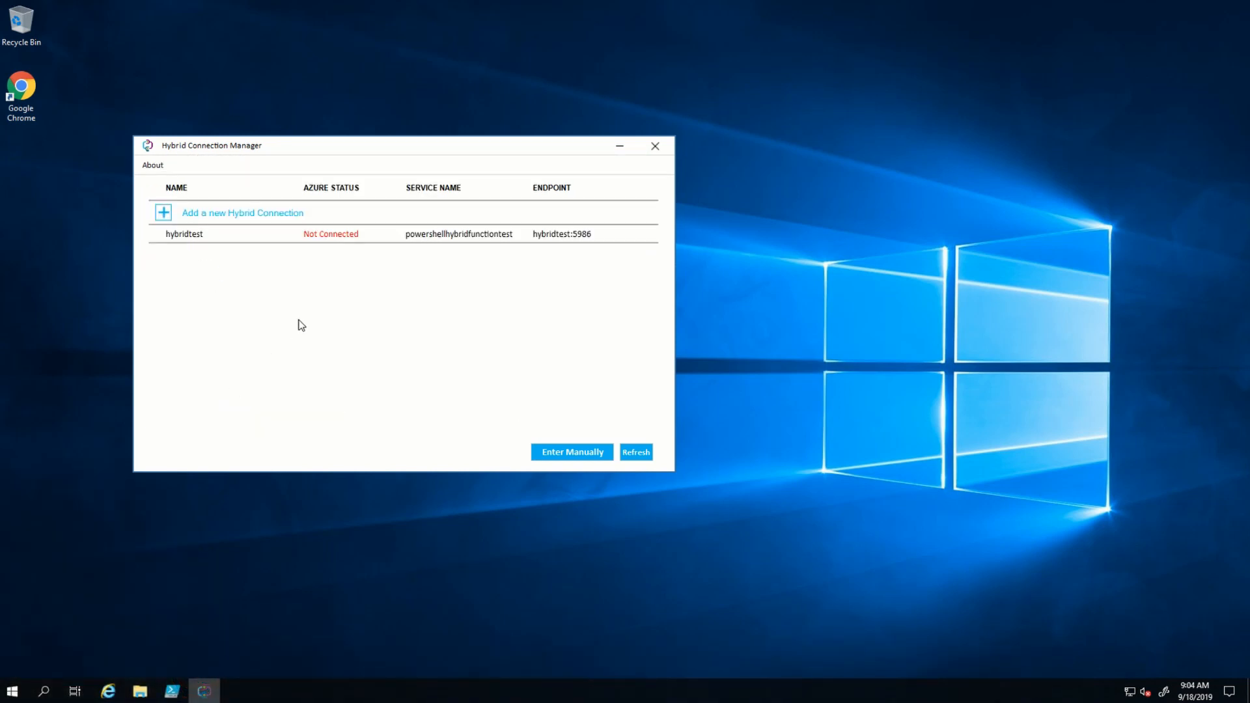
# - Restart the HybridConnectionManager service with Restart-Service in PowerShell ISE and minimize the ISE window
pyautogui.click(173, 693)
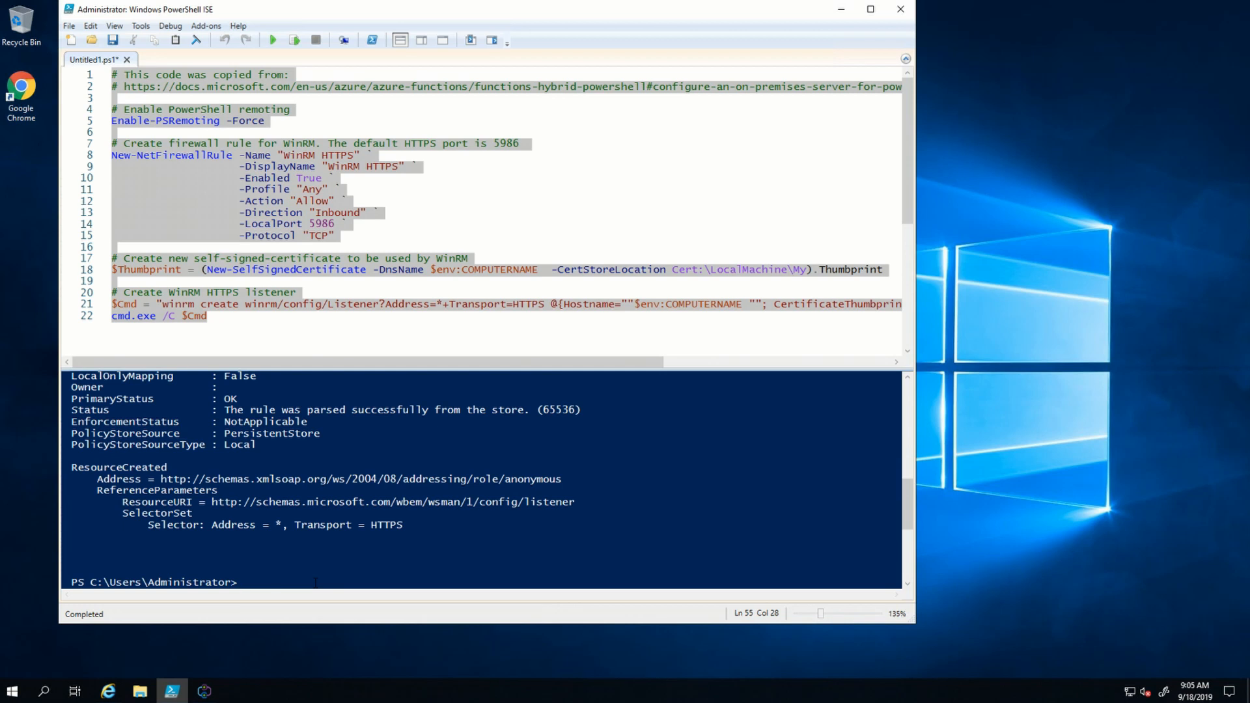
pyautogui.write('Restart-Service HybridConne')
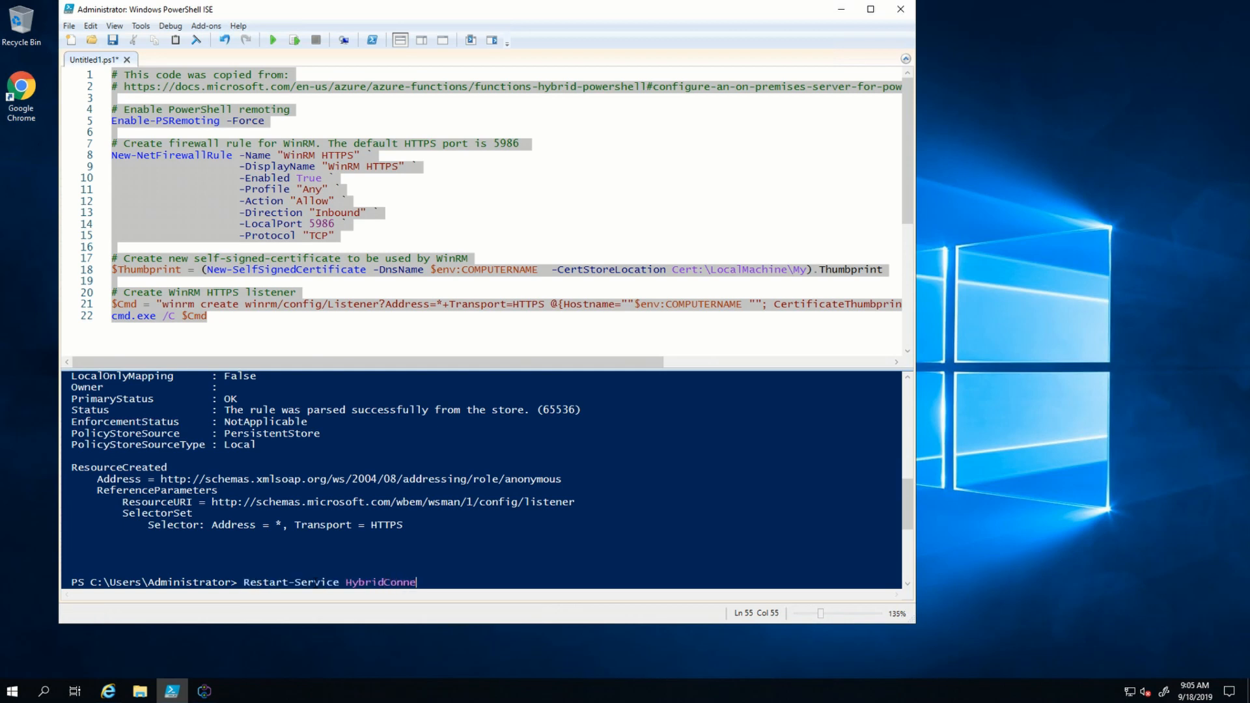
pyautogui.write('ctionManager')
pyautogui.press('Return')
pyautogui.click(841, 9)
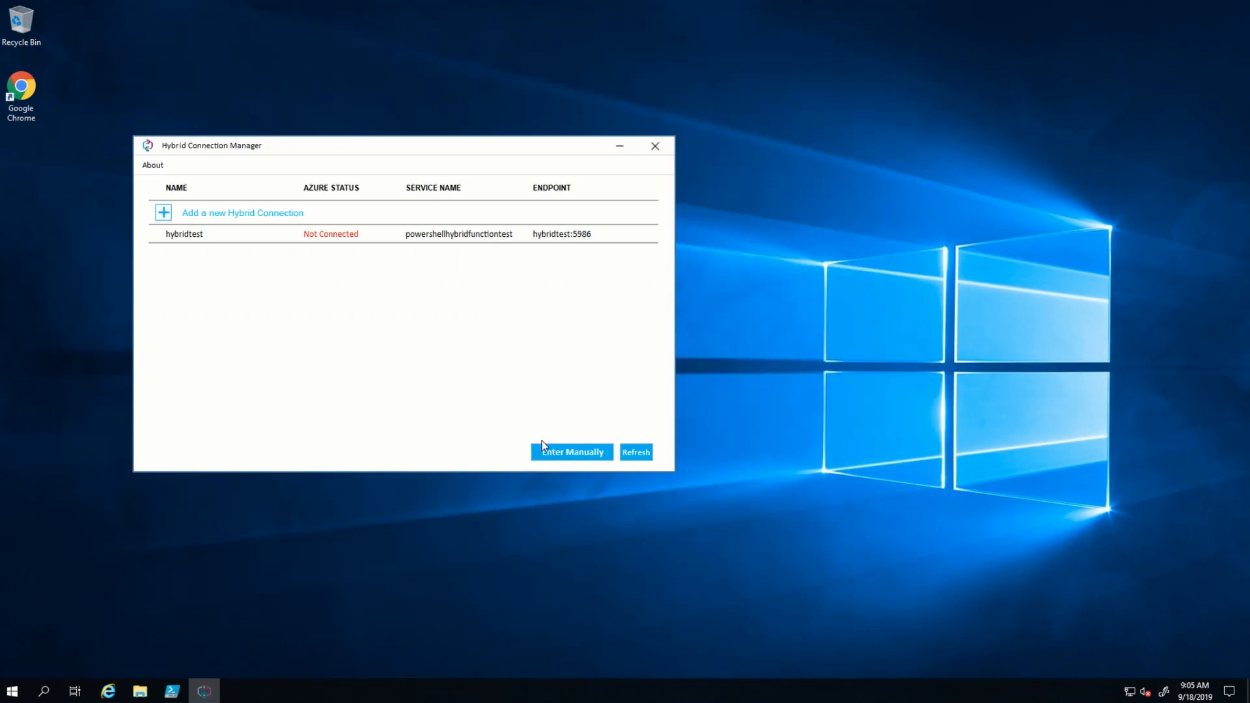
# - Refresh the connection status in Hybrid Connection Manager and on the Azure portal's Hybrid connections page
pyautogui.click(647, 458)
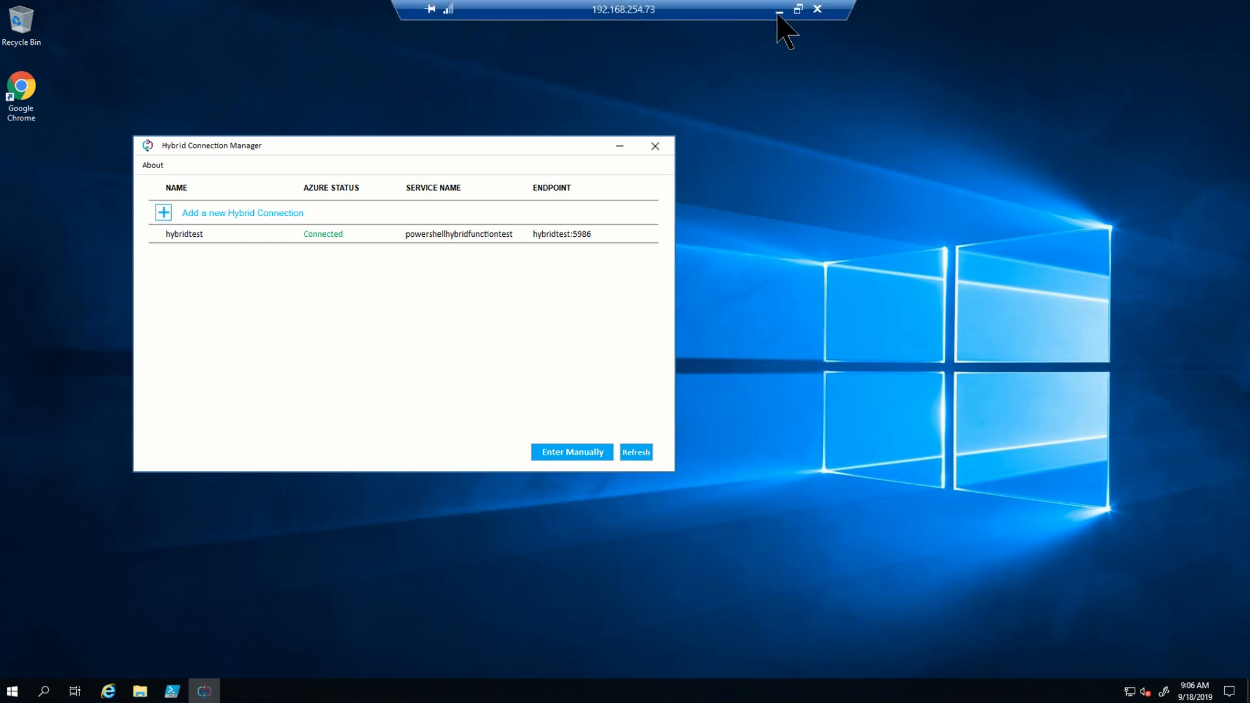
pyautogui.click(780, 10)
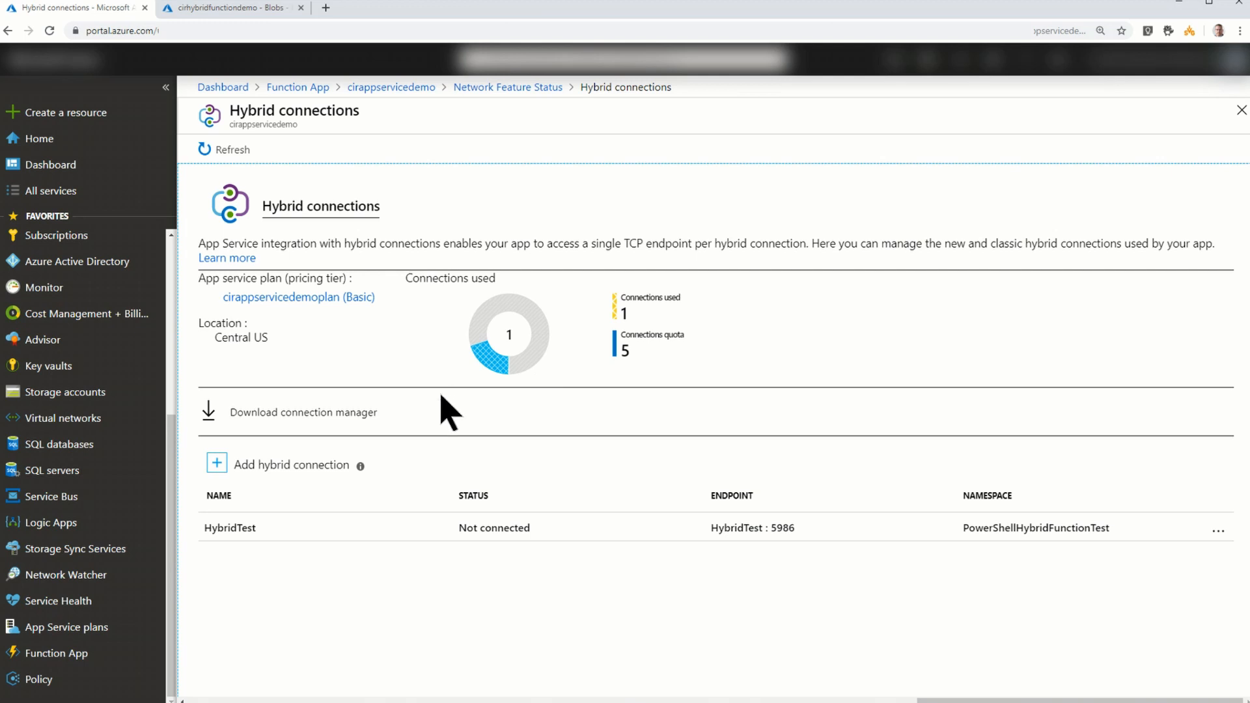
pyautogui.click(236, 155)
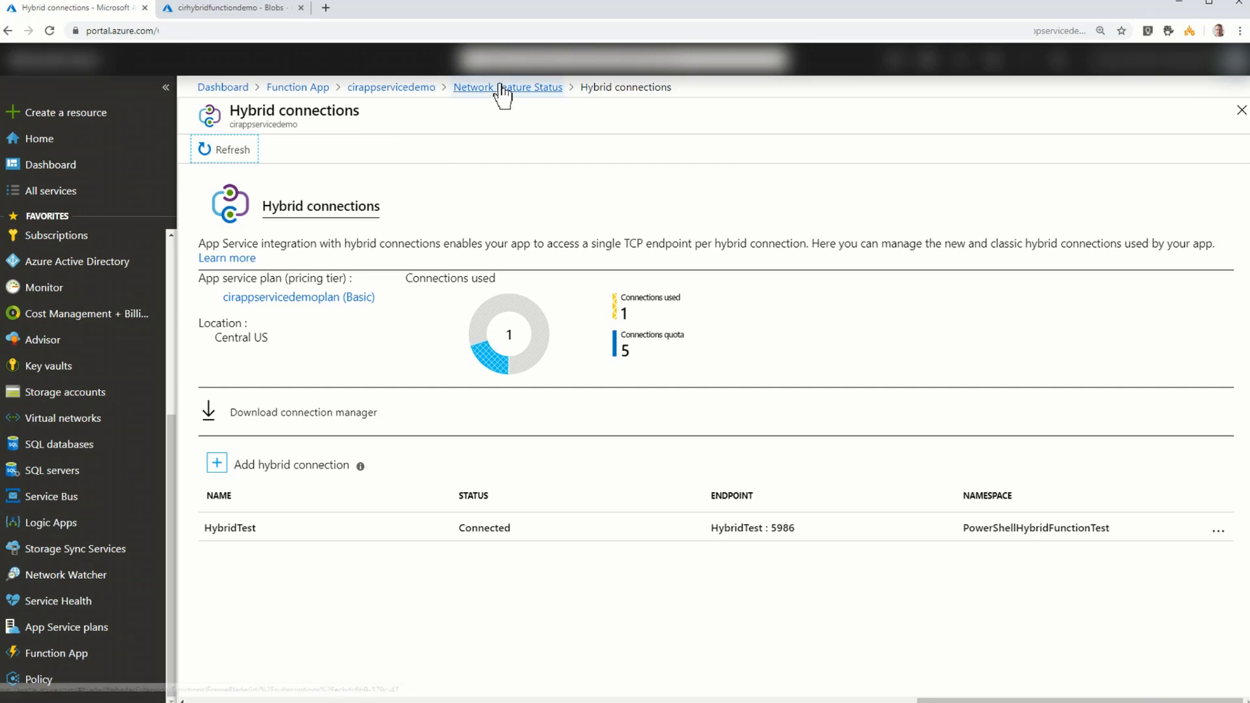
# - Start a new function in the cirappservicedemo function app using in-portal development, and open the full list of function templates
pyautogui.click(391, 87)
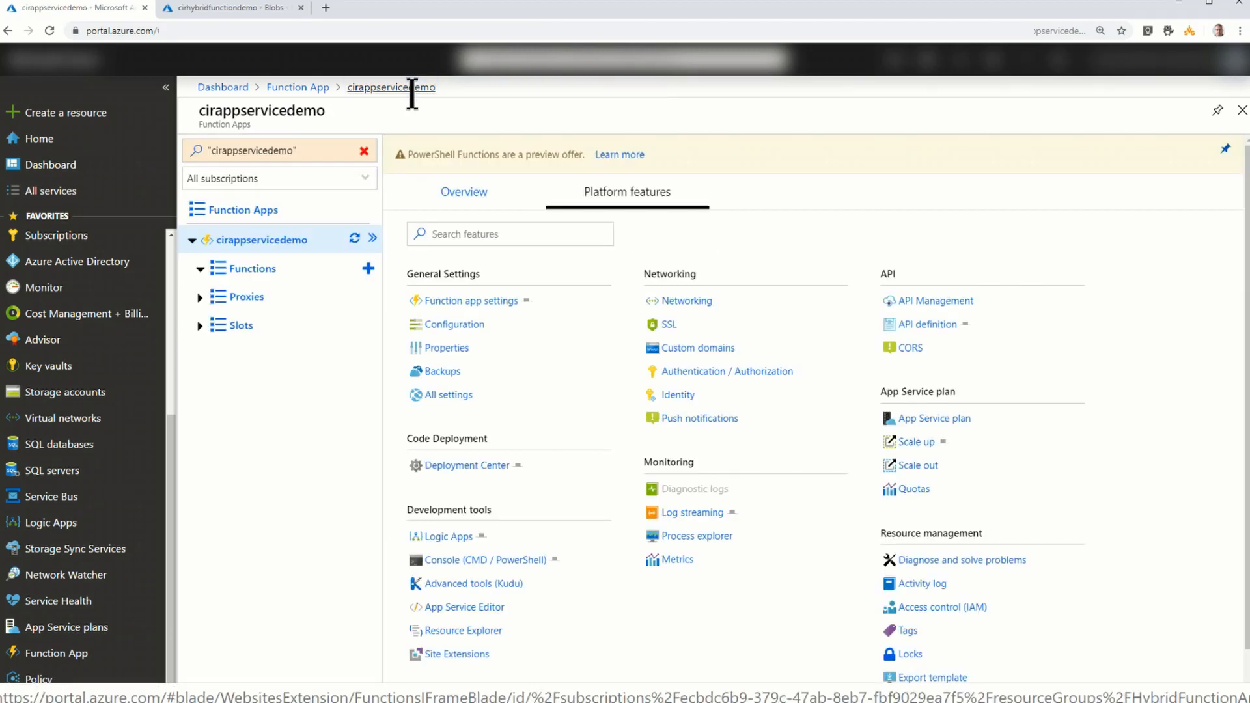
pyautogui.click(368, 269)
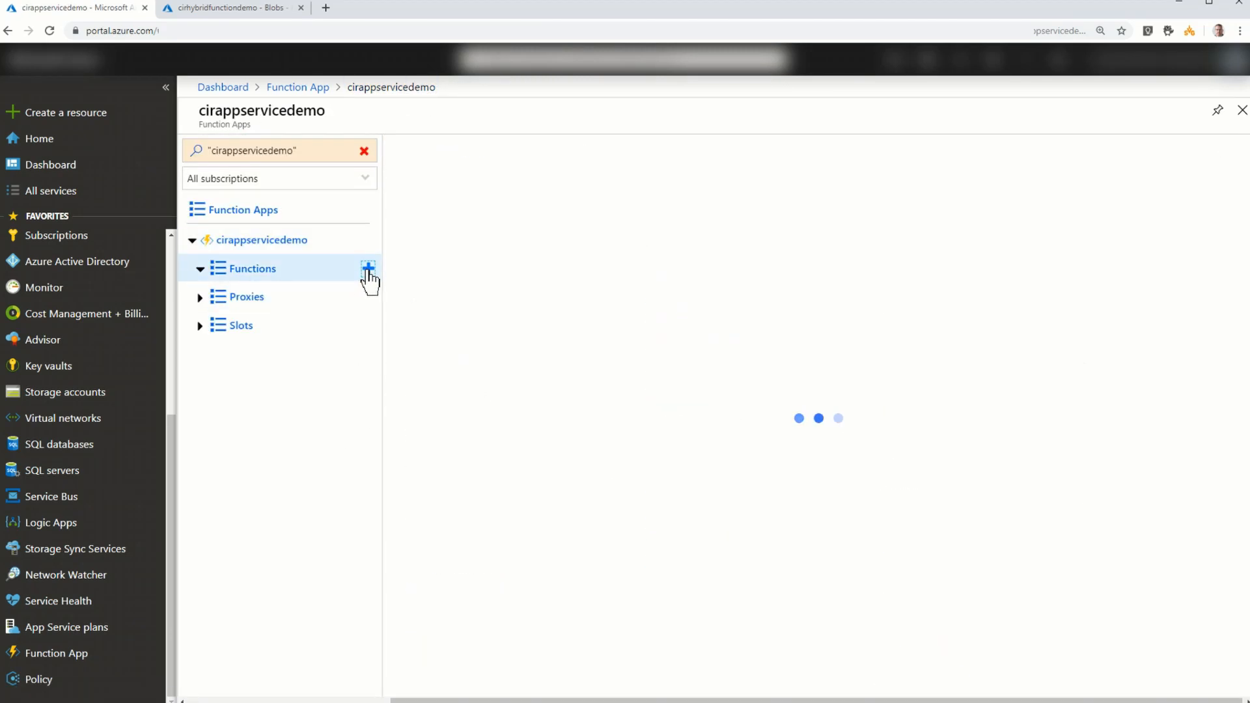
pyautogui.click(1030, 483)
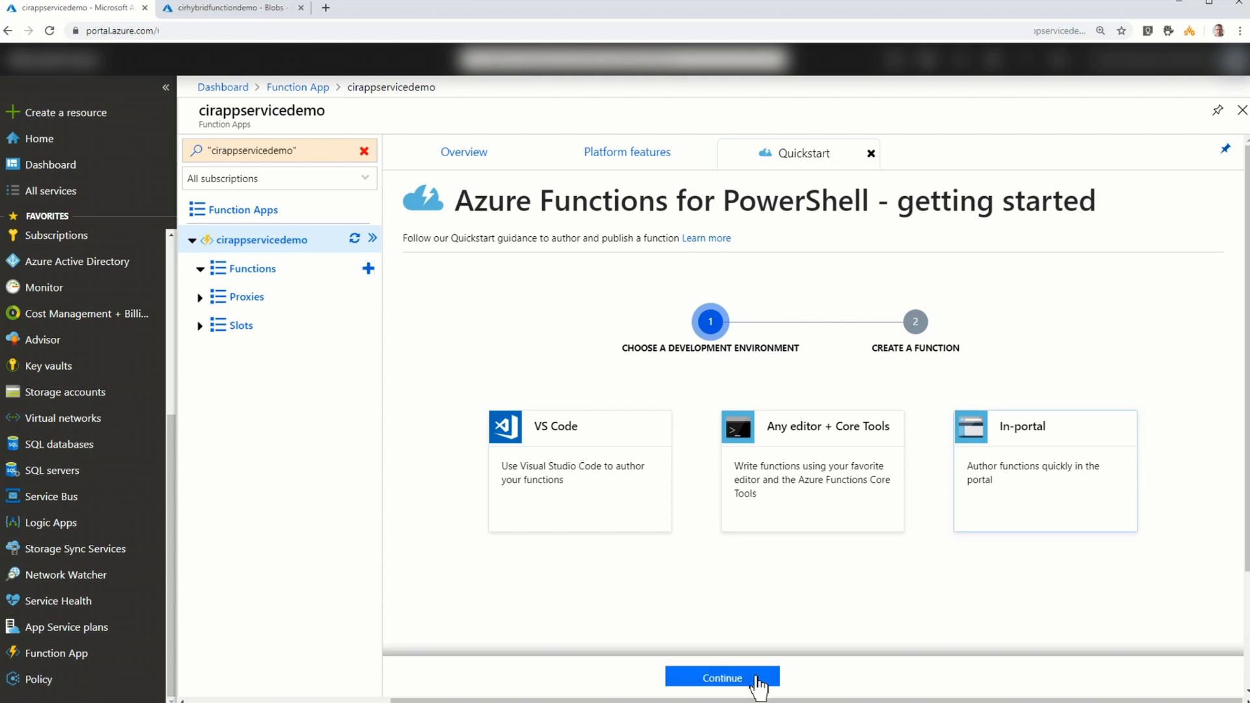
pyautogui.click(729, 681)
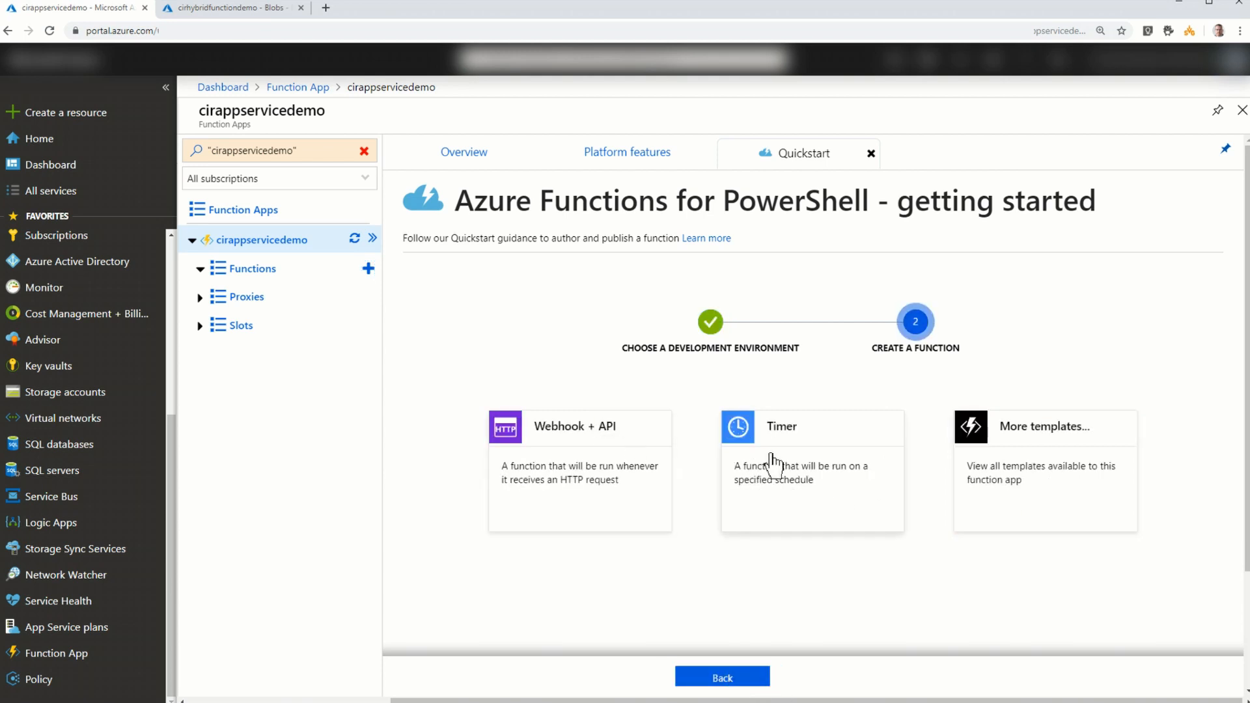
pyautogui.click(1030, 490)
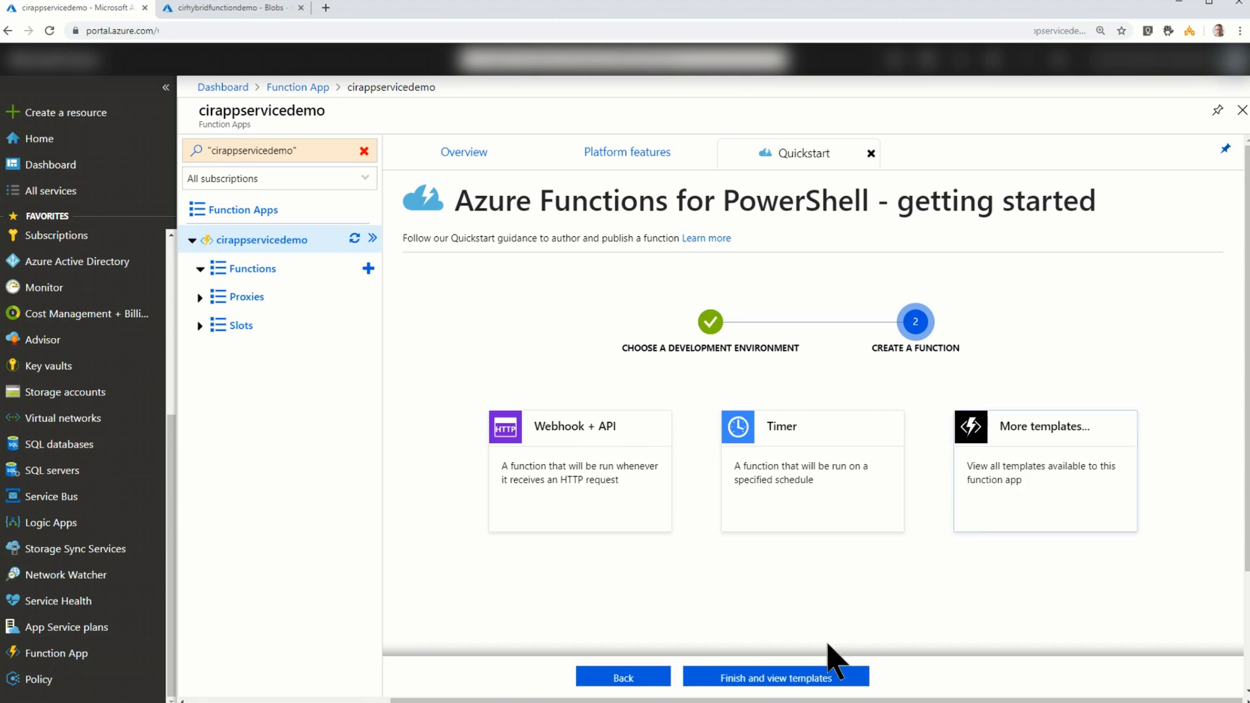
pyautogui.click(792, 684)
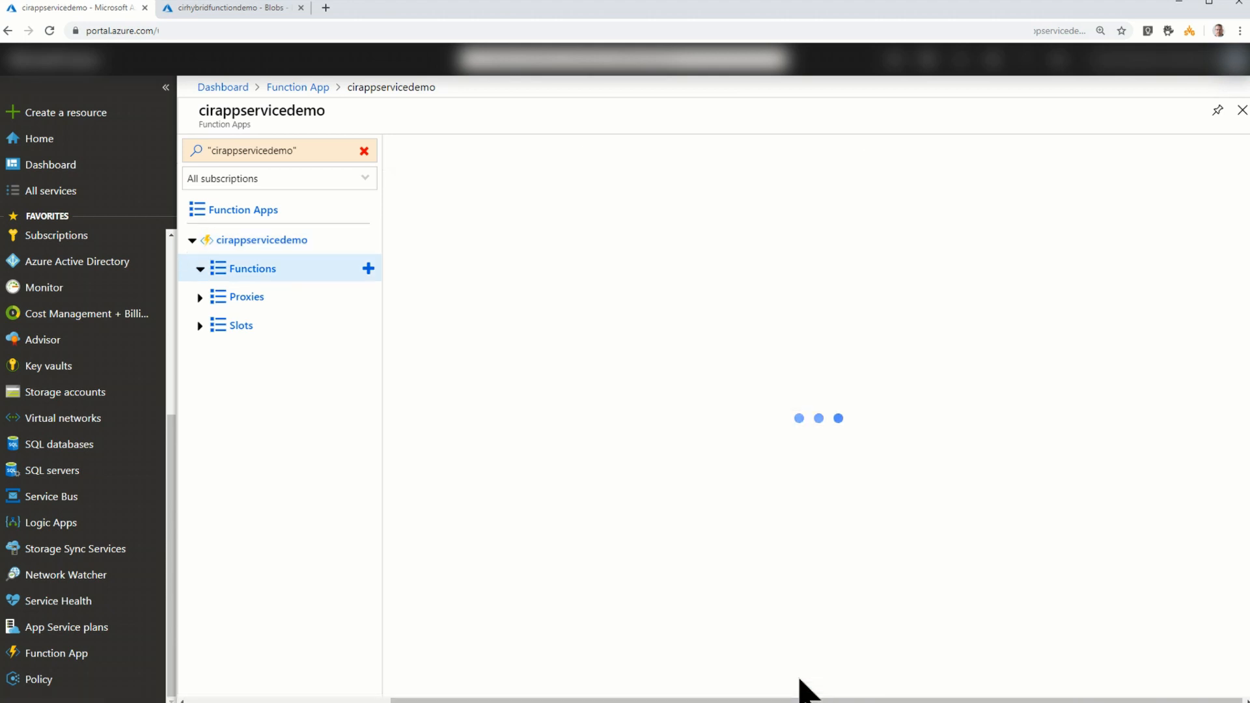
# - Search the templates for Event, choose Azure Event Grid trigger, and install its required EventGrid extension
pyautogui.click(565, 204)
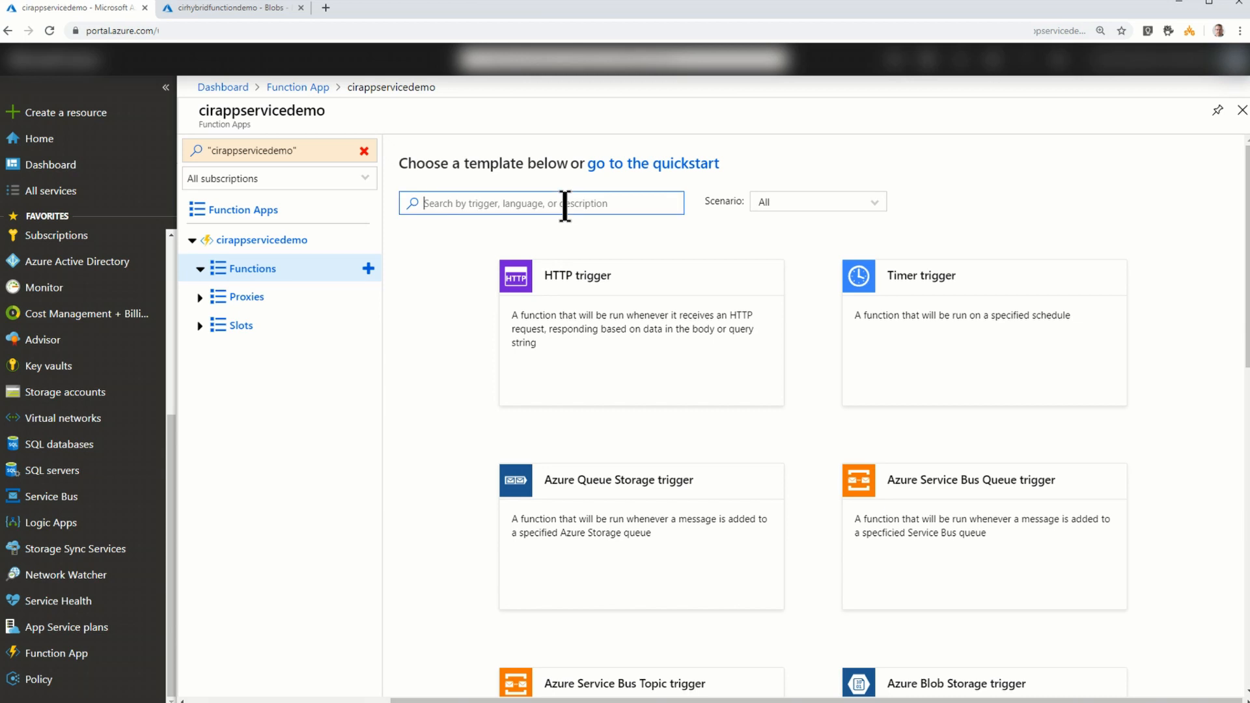
pyautogui.write('Event')
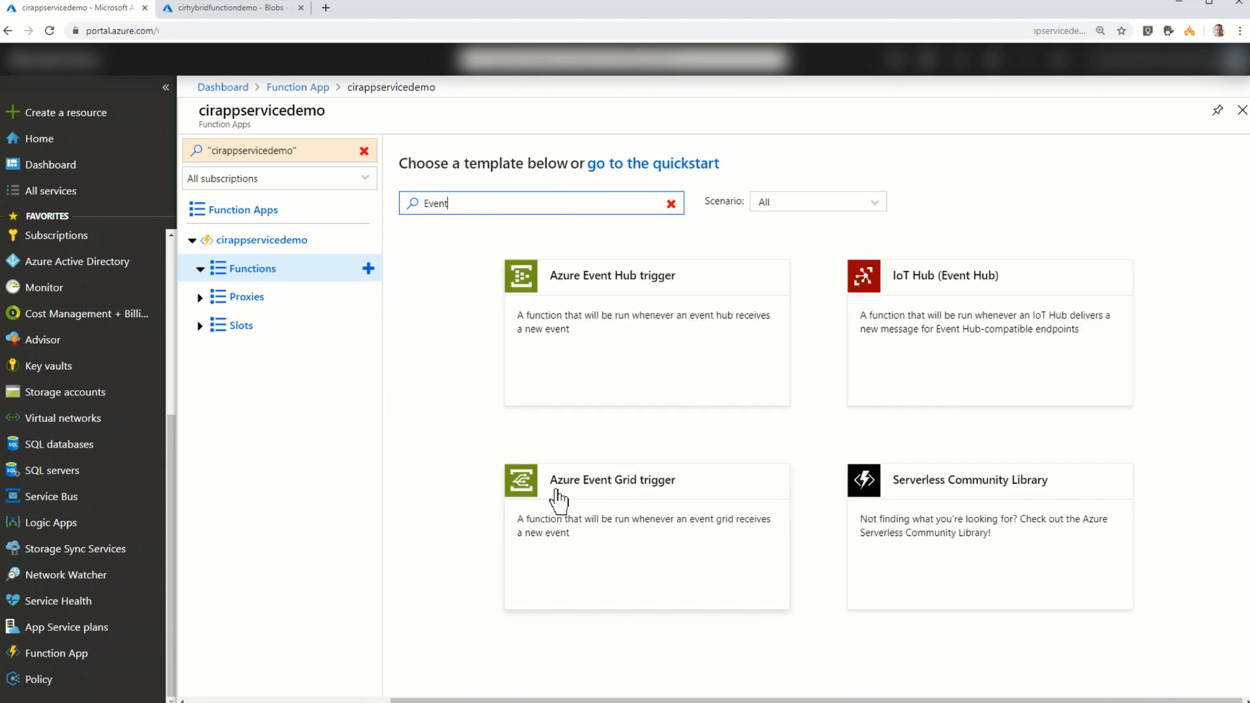
pyautogui.click(558, 499)
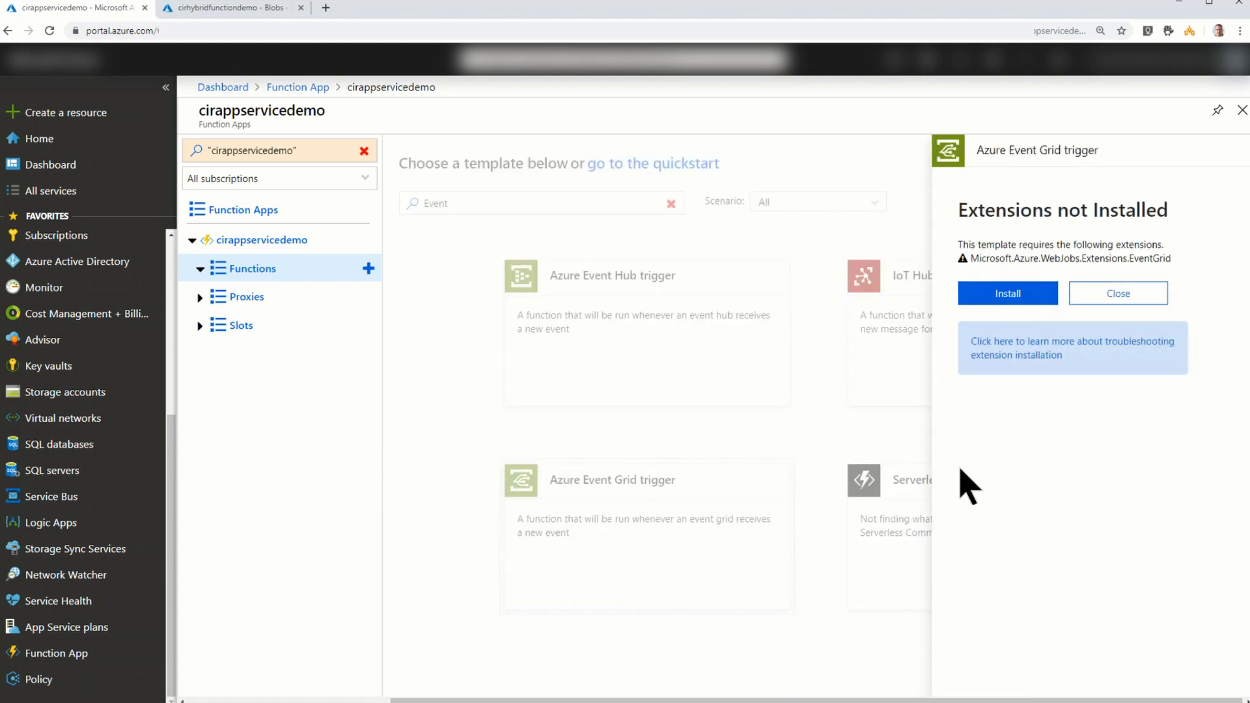
pyautogui.click(990, 298)
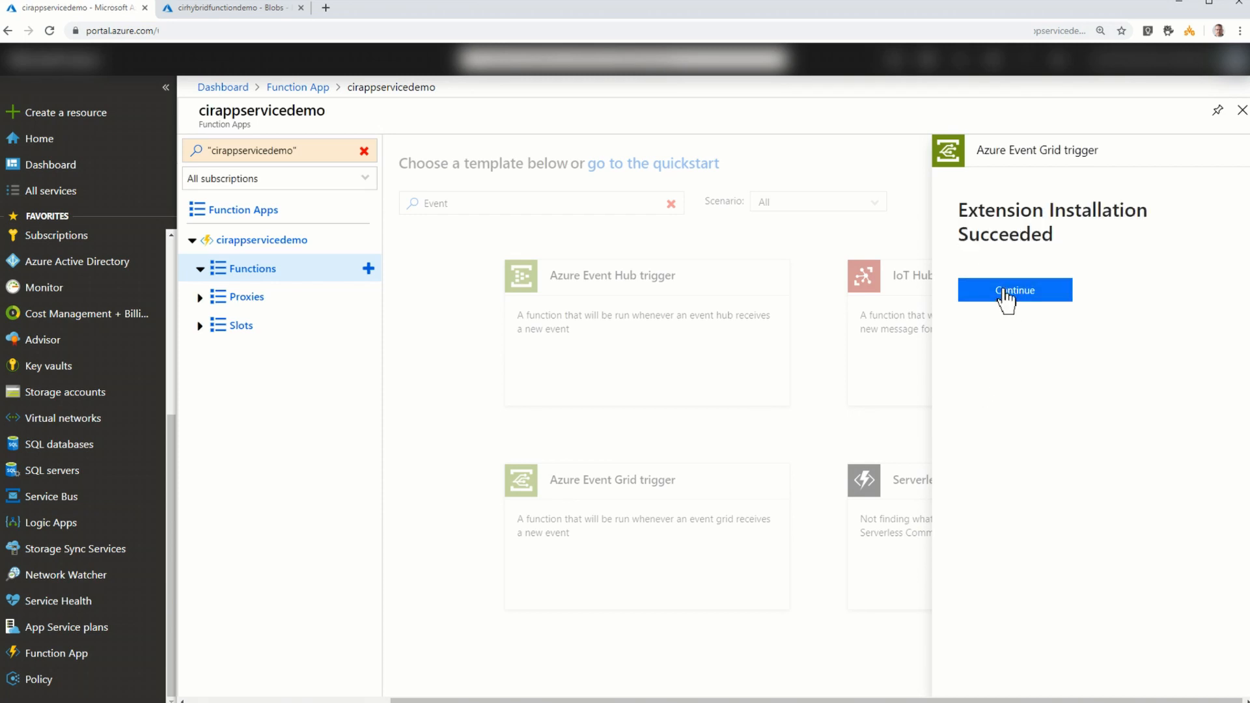
# - Name the new Event Grid trigger function HybridDemo and create it
pyautogui.click(1004, 295)
pyautogui.write('HybridDemo')
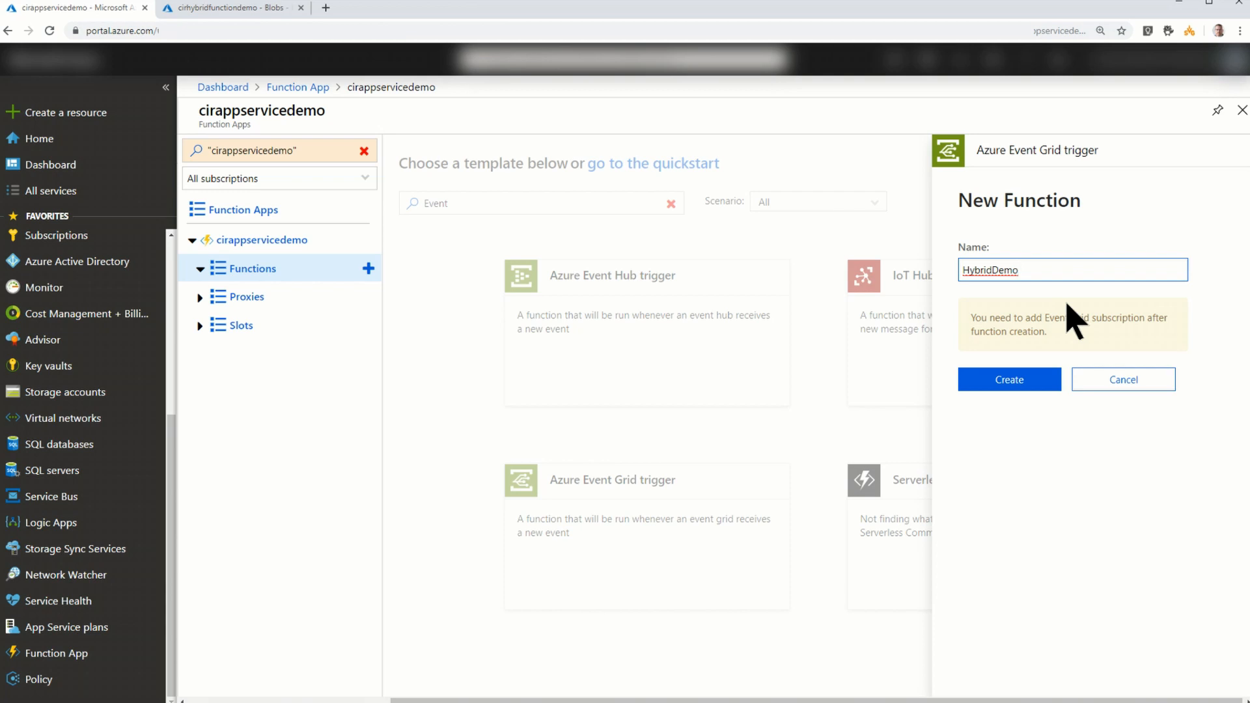
pyautogui.click(1002, 387)
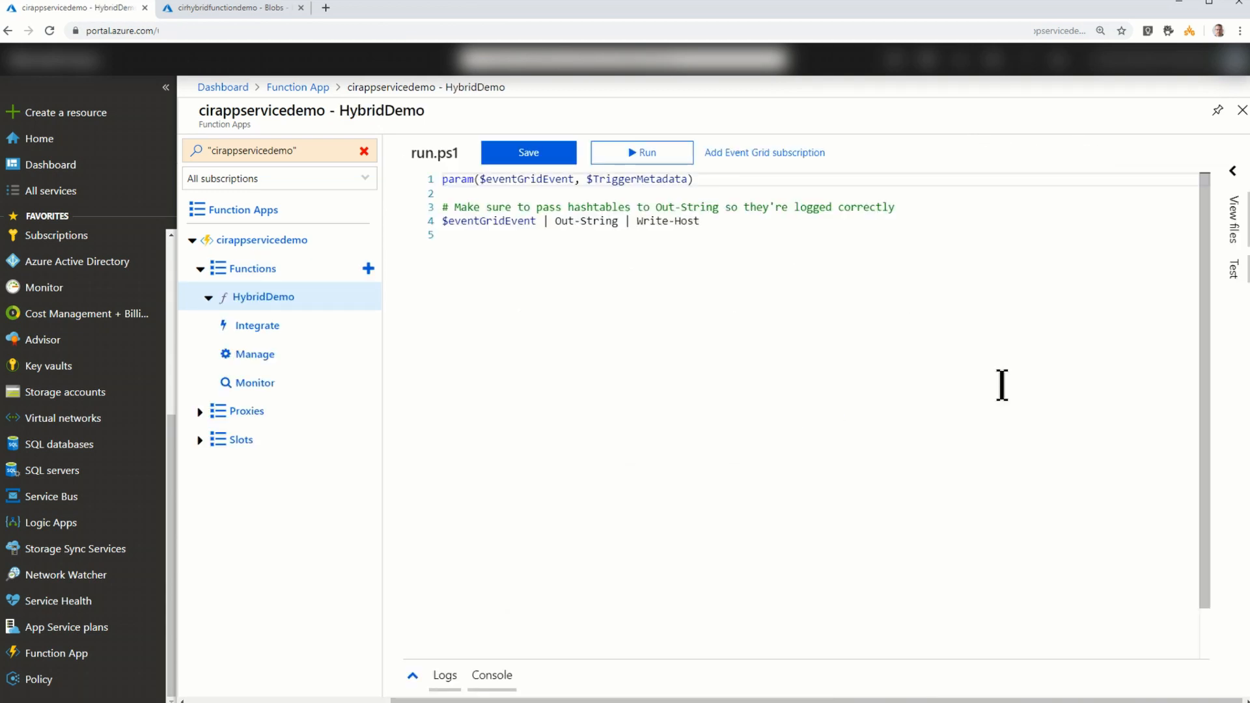
# - Examine the HybridDemo function's logs, console, function.json and run.ps1, and save run.ps1
pyautogui.click(413, 676)
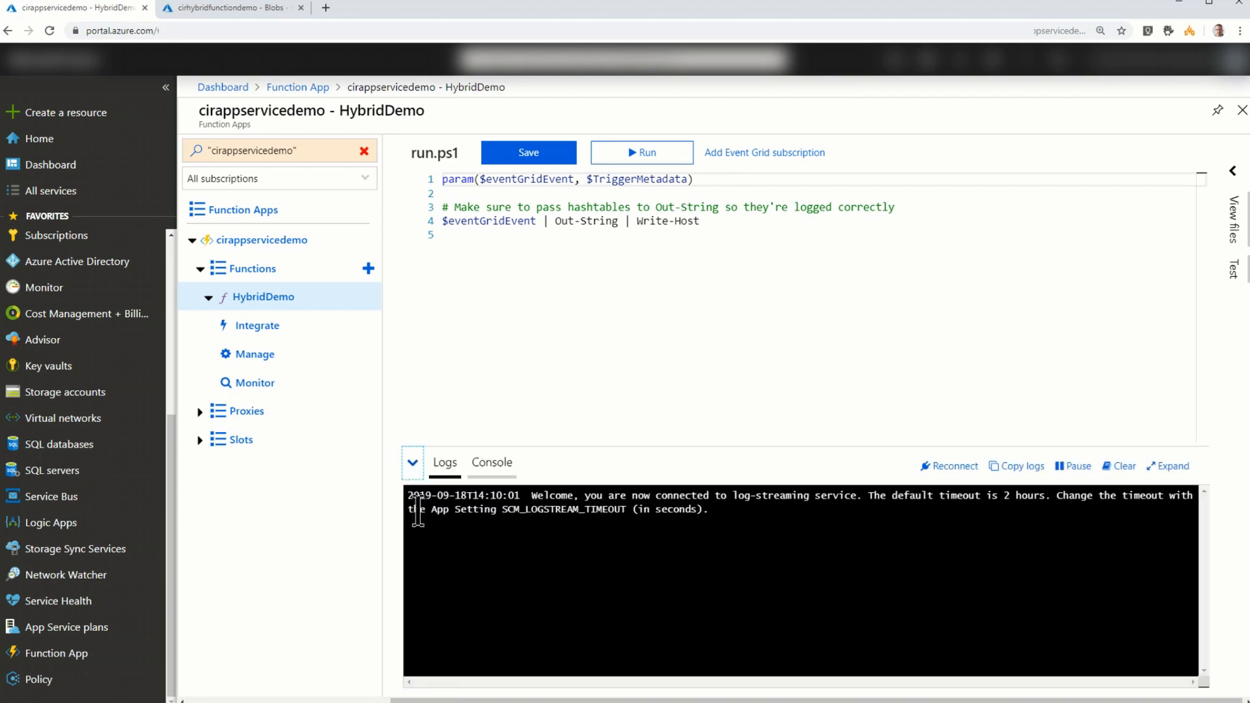
pyautogui.click(487, 469)
pyautogui.click(416, 467)
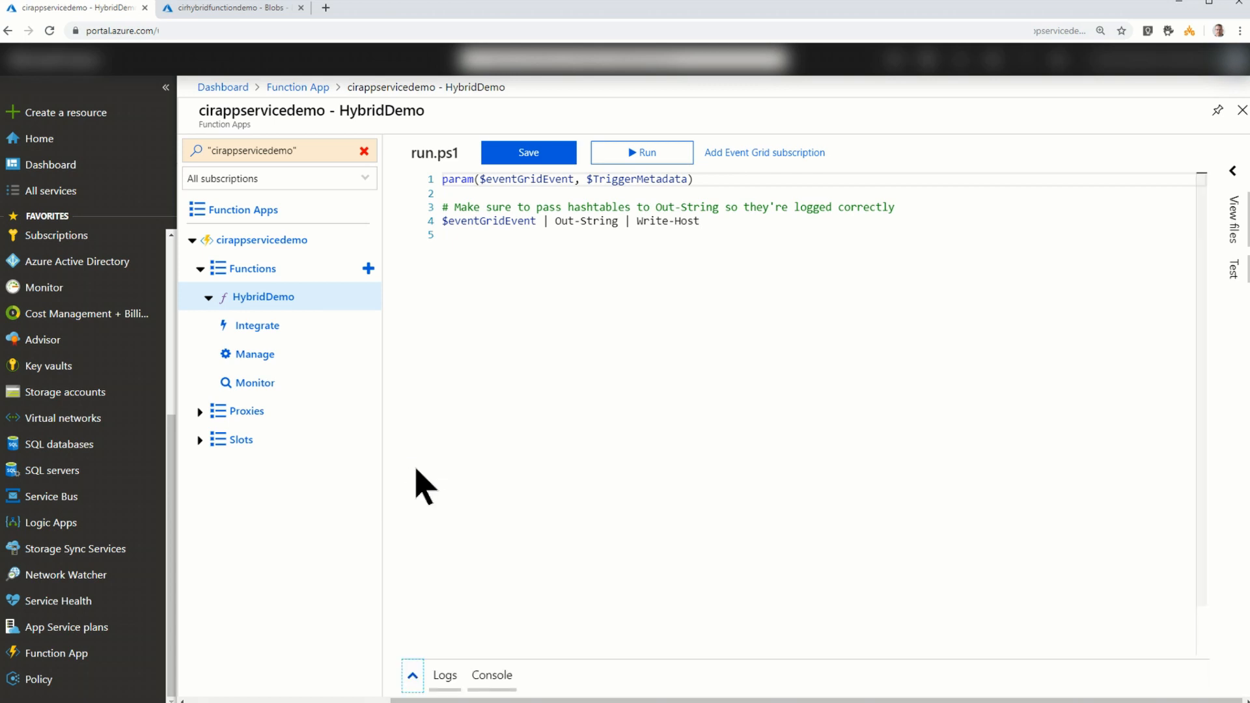
pyautogui.click(1235, 185)
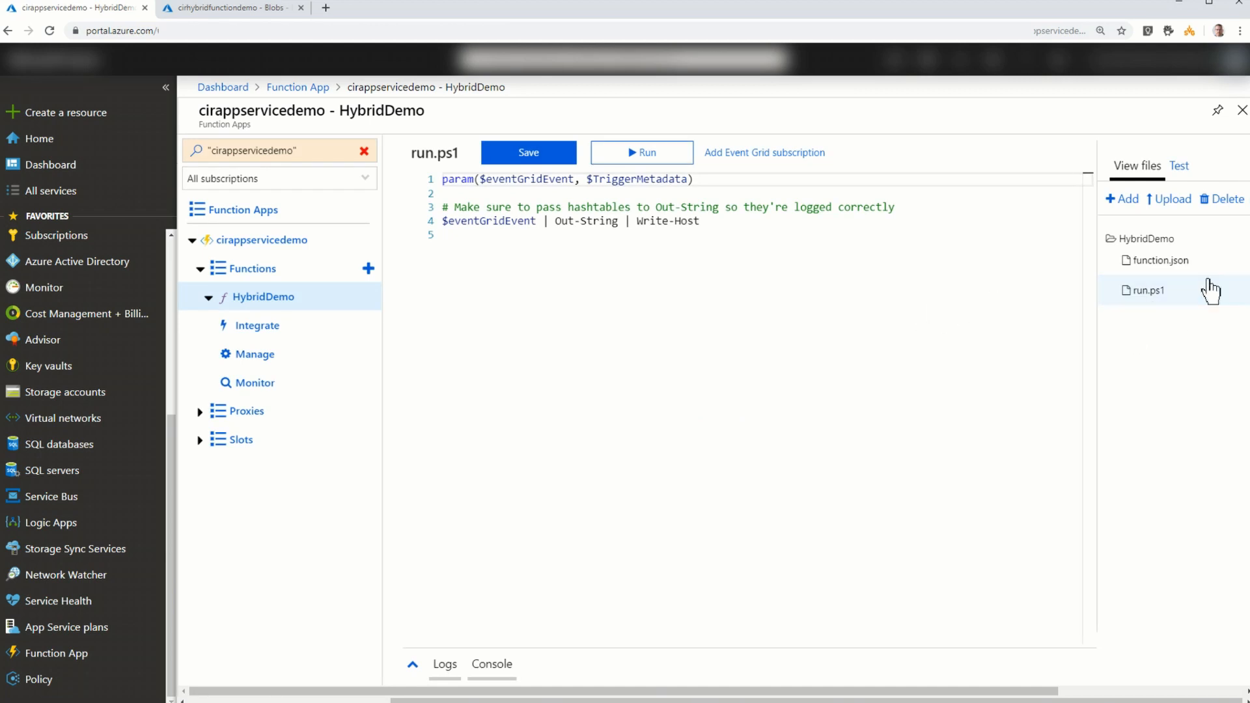
pyautogui.click(1180, 276)
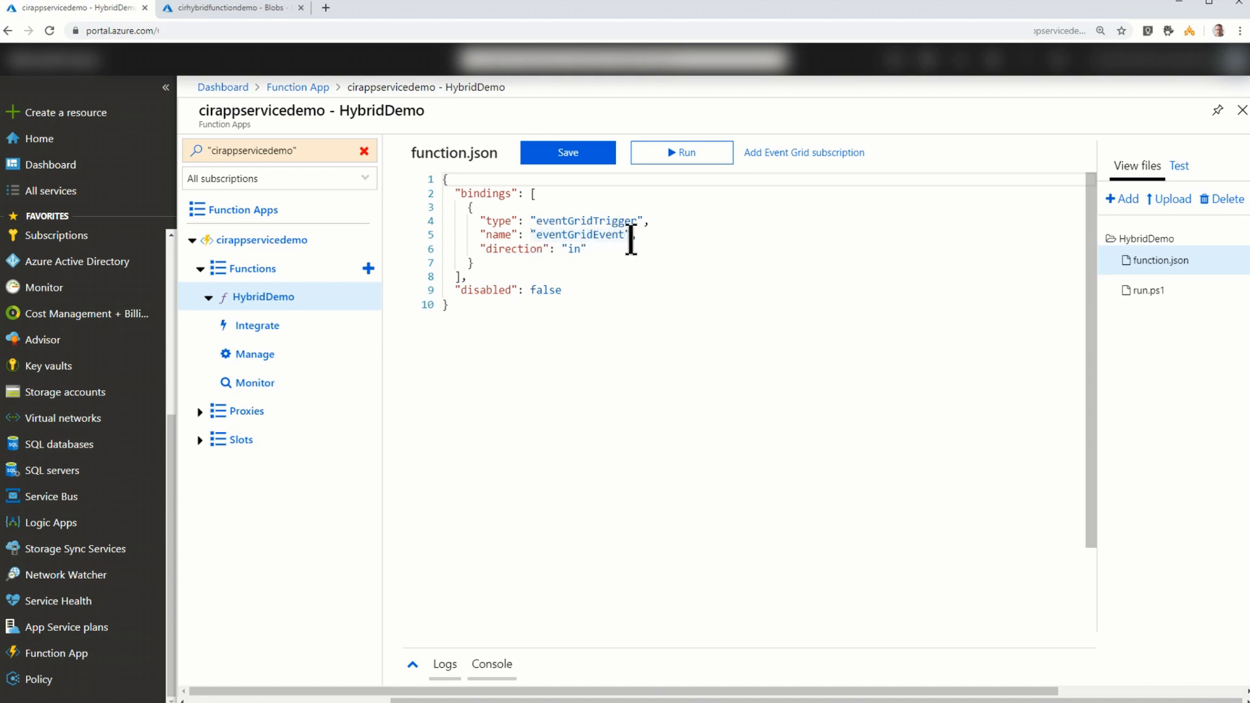
pyautogui.click(1149, 301)
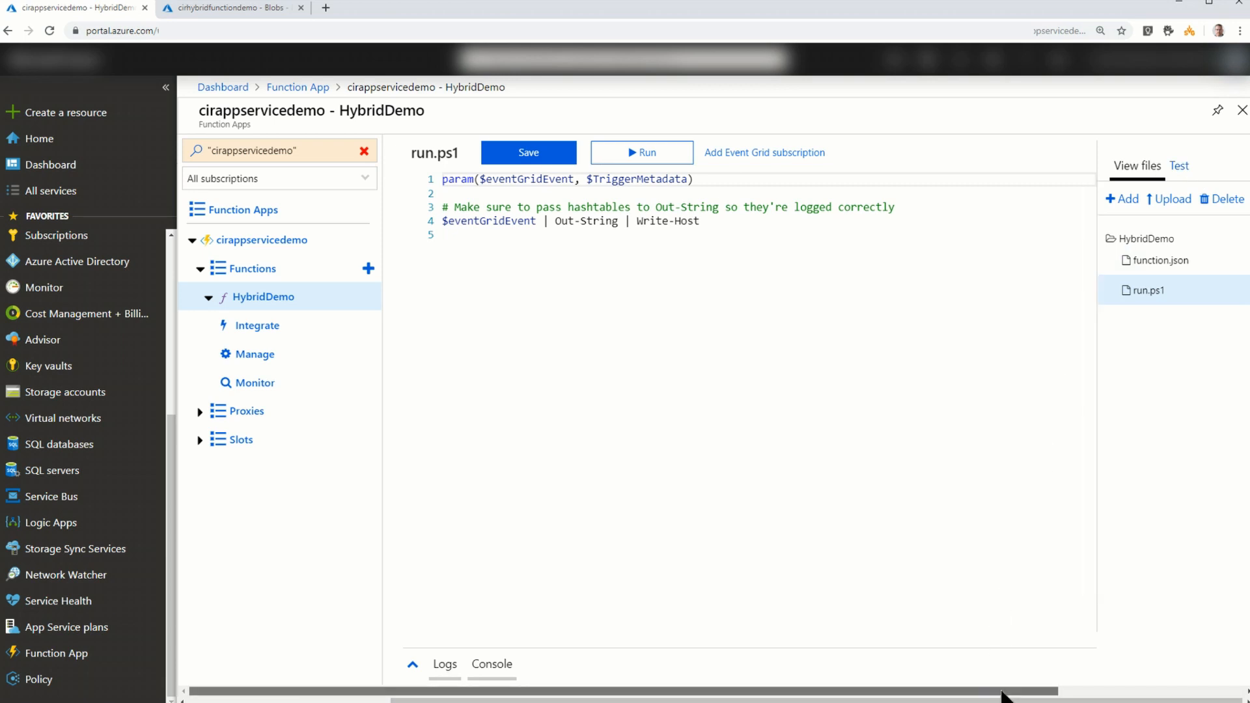
pyautogui.moveTo(1009, 691); pyautogui.dragTo(1192, 693)
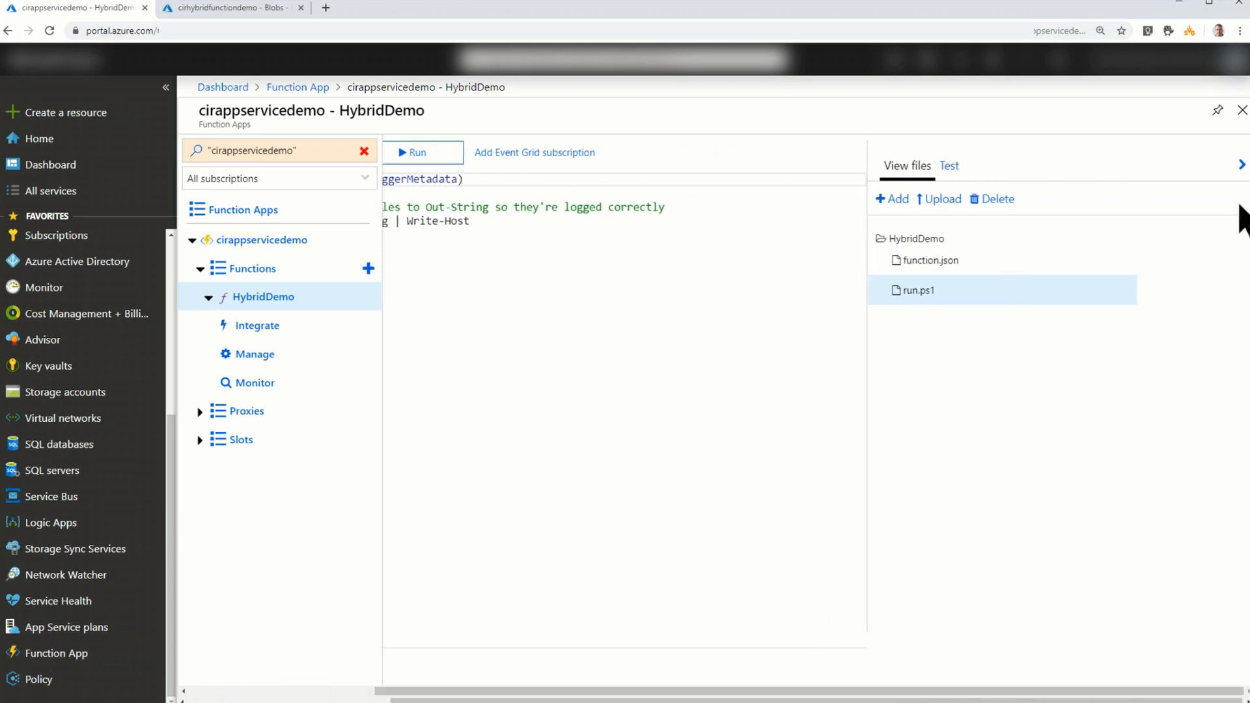
pyautogui.click(1242, 167)
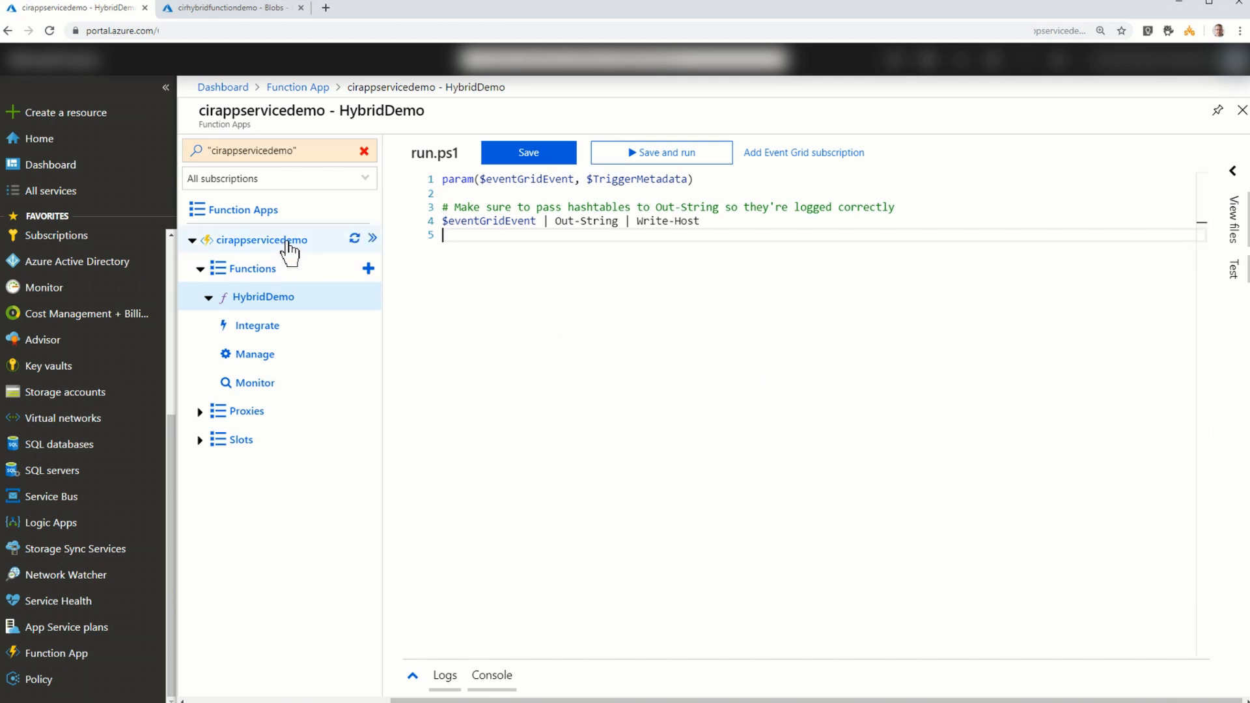
pyautogui.hotkey('ctrl', 's')
# - Add an application setting named AdminPassword to cirappservicedemo's configuration, with the administrator password as its value
pyautogui.click(251, 252)
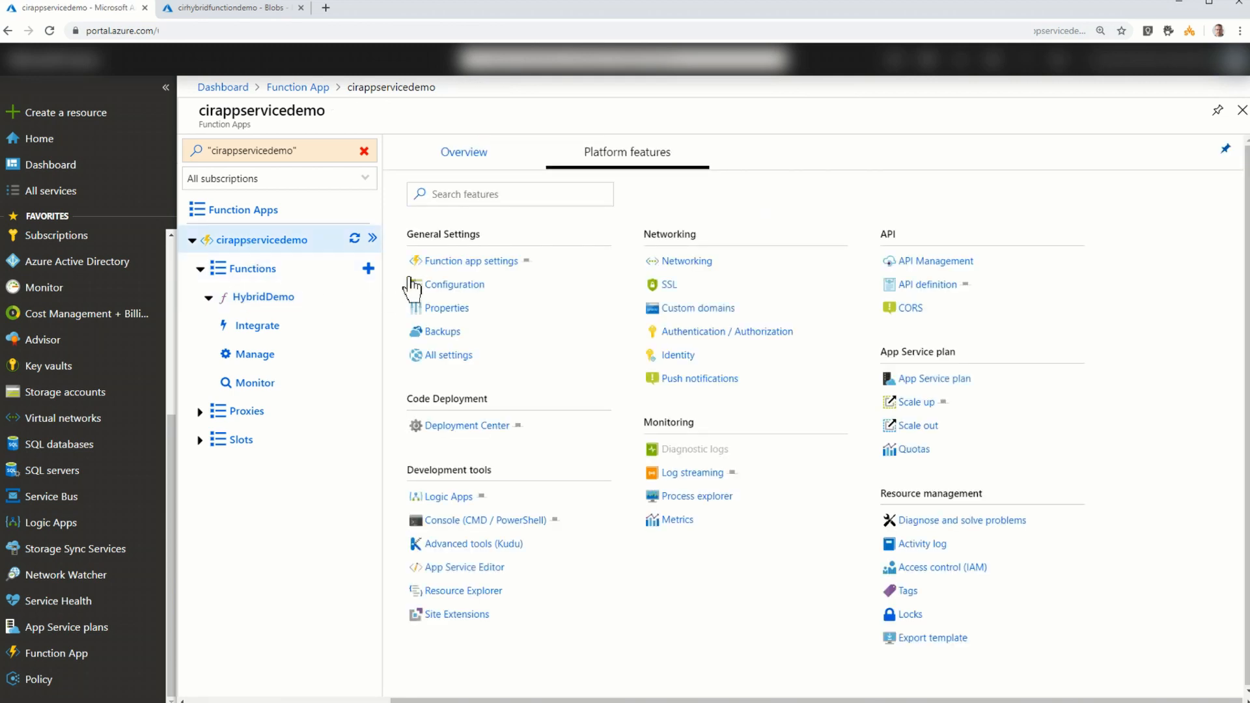
pyautogui.click(446, 285)
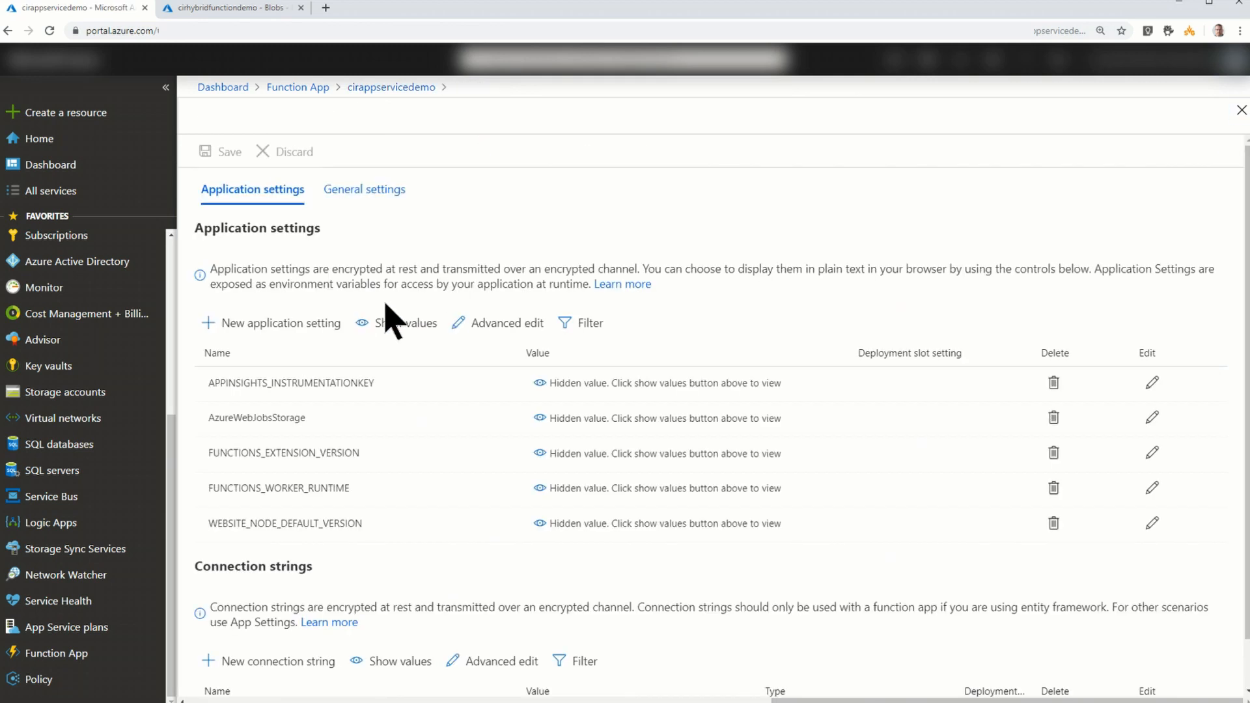
pyautogui.click(276, 334)
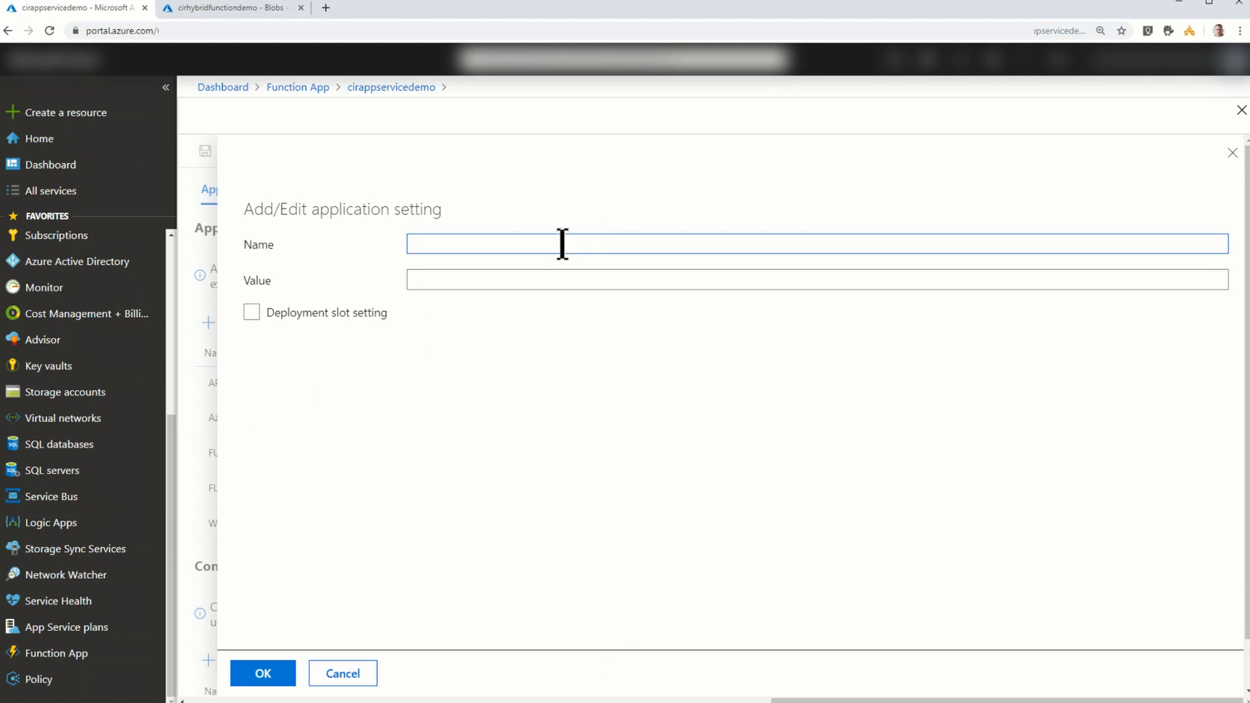
pyautogui.write('AdminPassword')
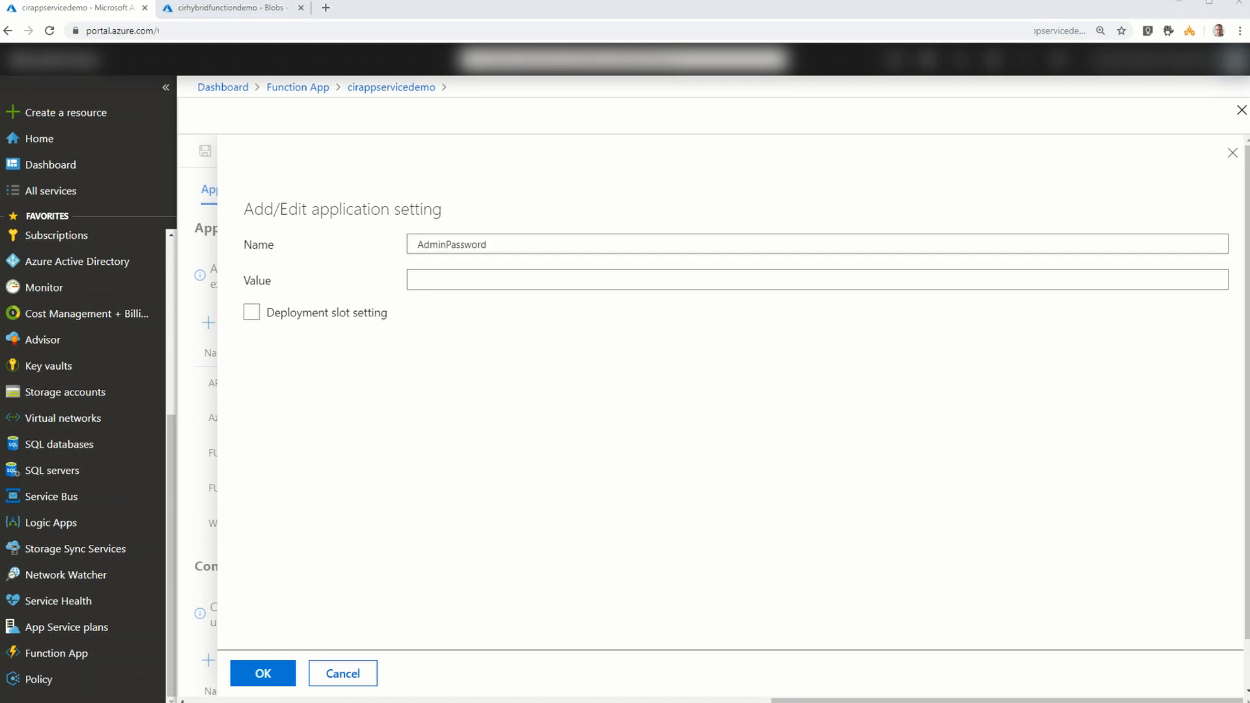
pyautogui.click(488, 278)
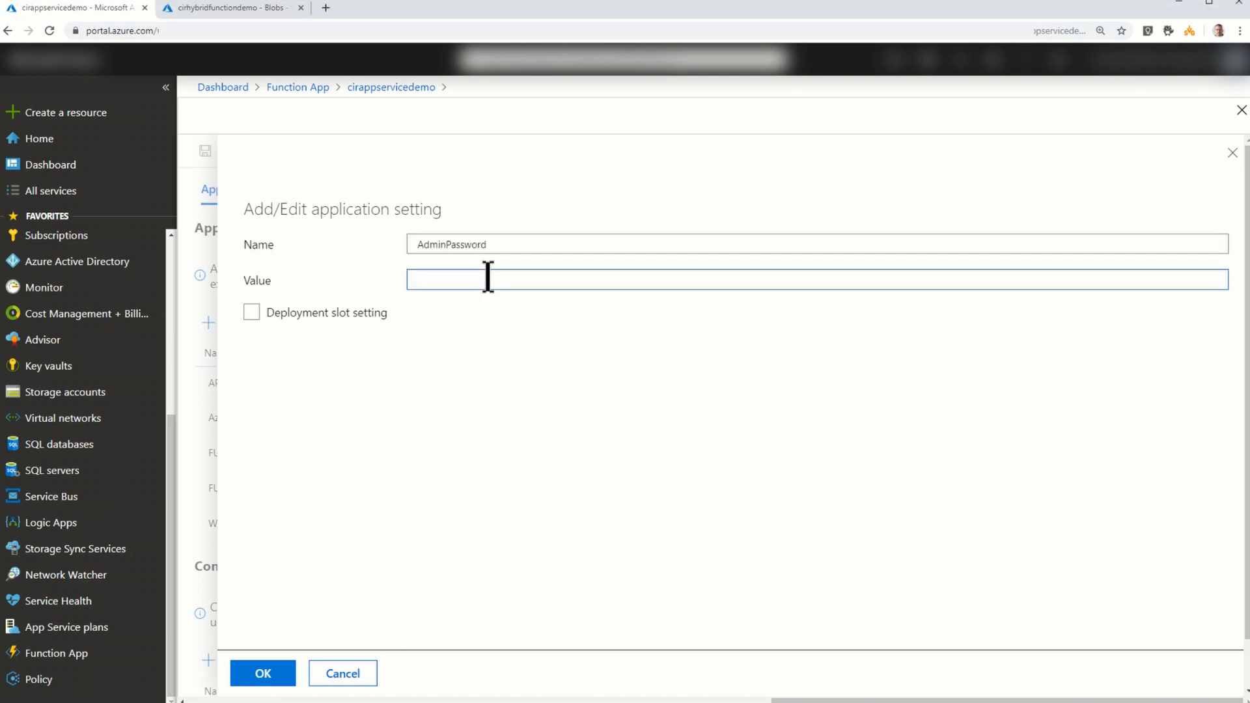
pyautogui.hotkey('ctrl', 'v')
pyautogui.click(278, 675)
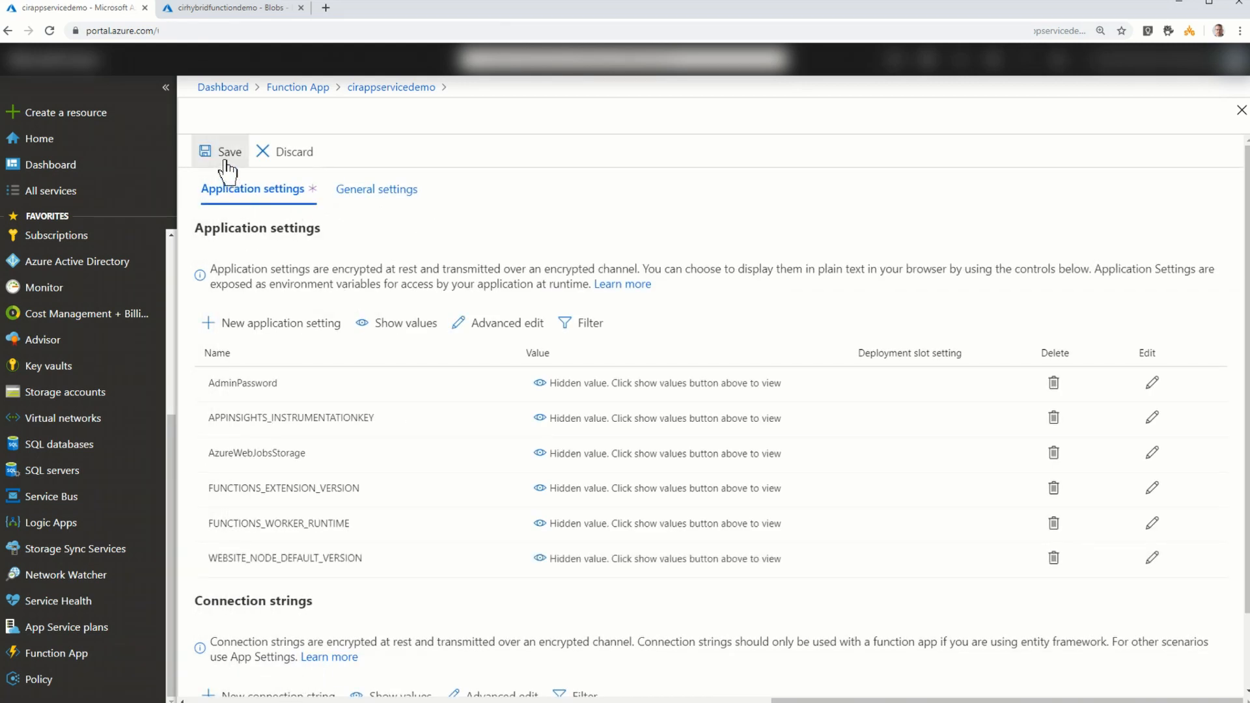
# - Save the application settings, and briefly reveal and hide the AdminPassword value to check it
pyautogui.click(228, 163)
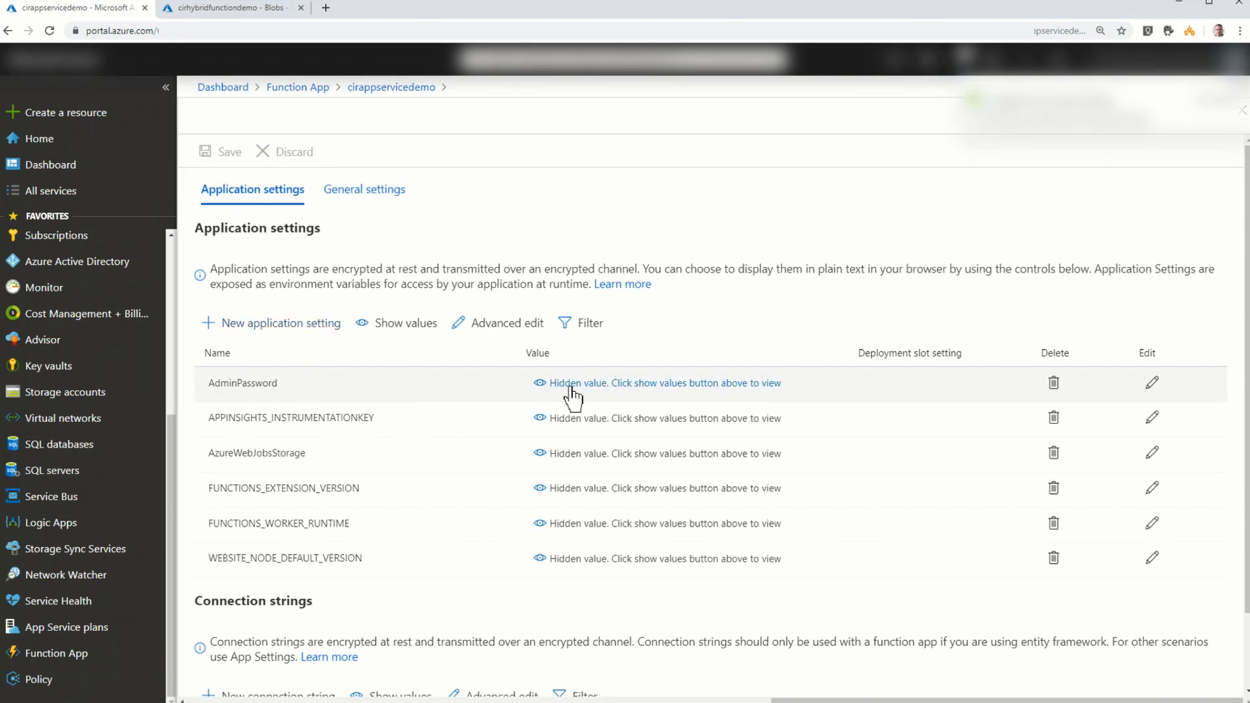
pyautogui.click(542, 388)
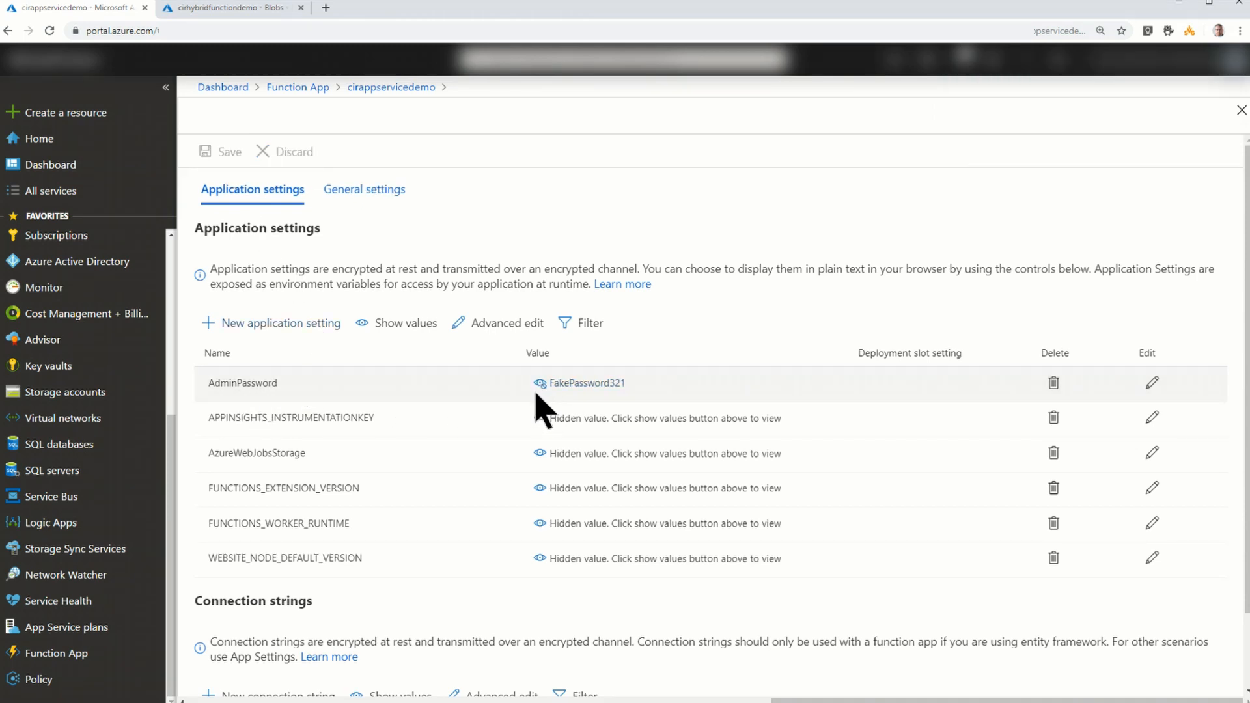
pyautogui.click(546, 392)
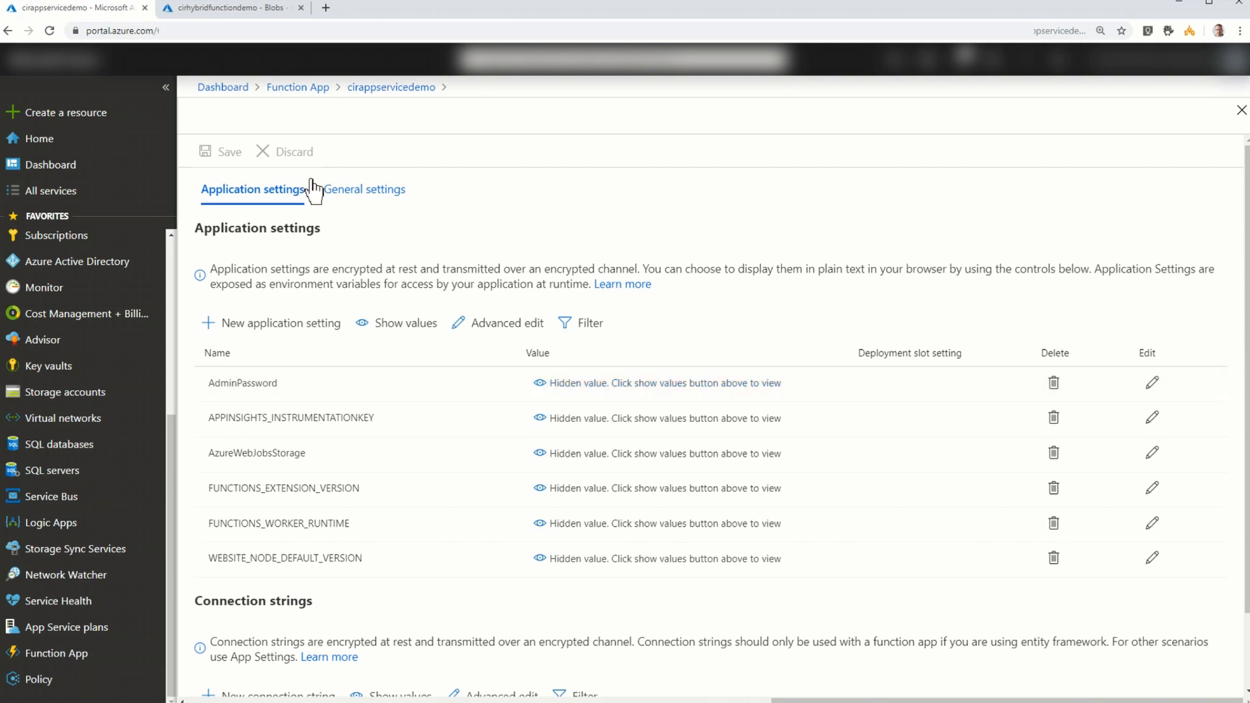
# - Replace the default run.ps1 code of HybridDemo with the copied hybrid connection test script that runs Invoke-Command against HybridTest on port 5986
pyautogui.click(384, 91)
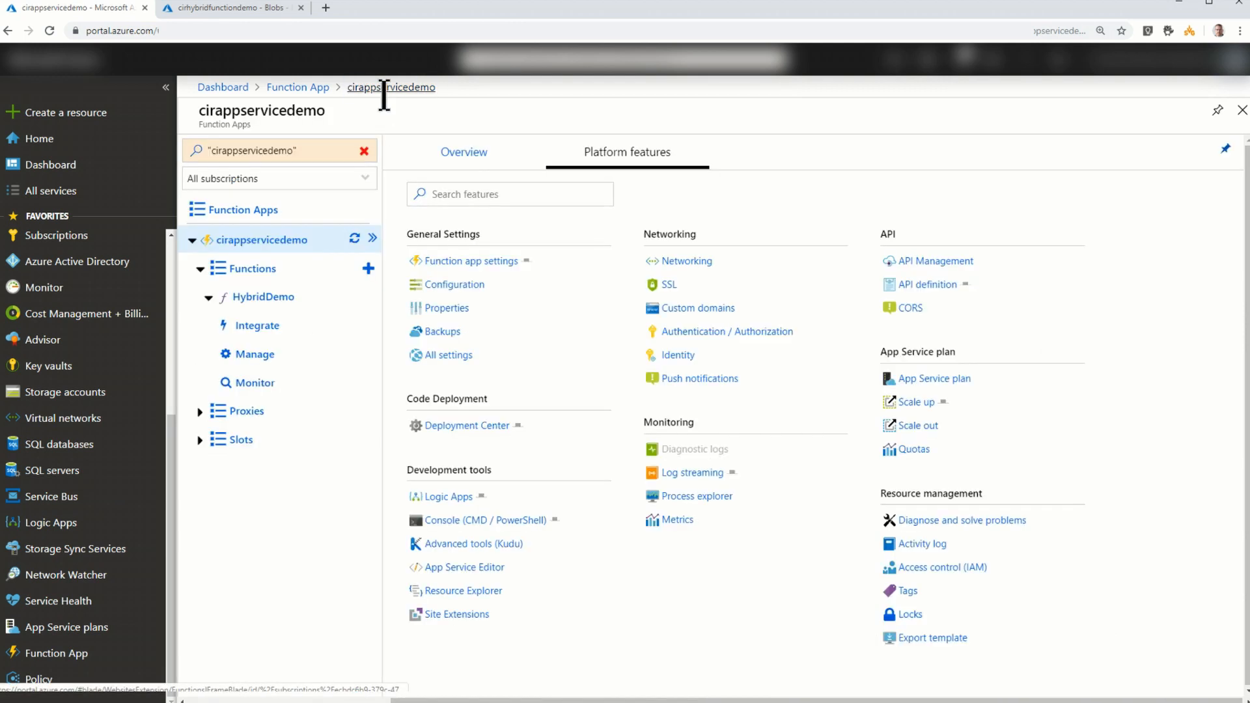
pyautogui.click(273, 308)
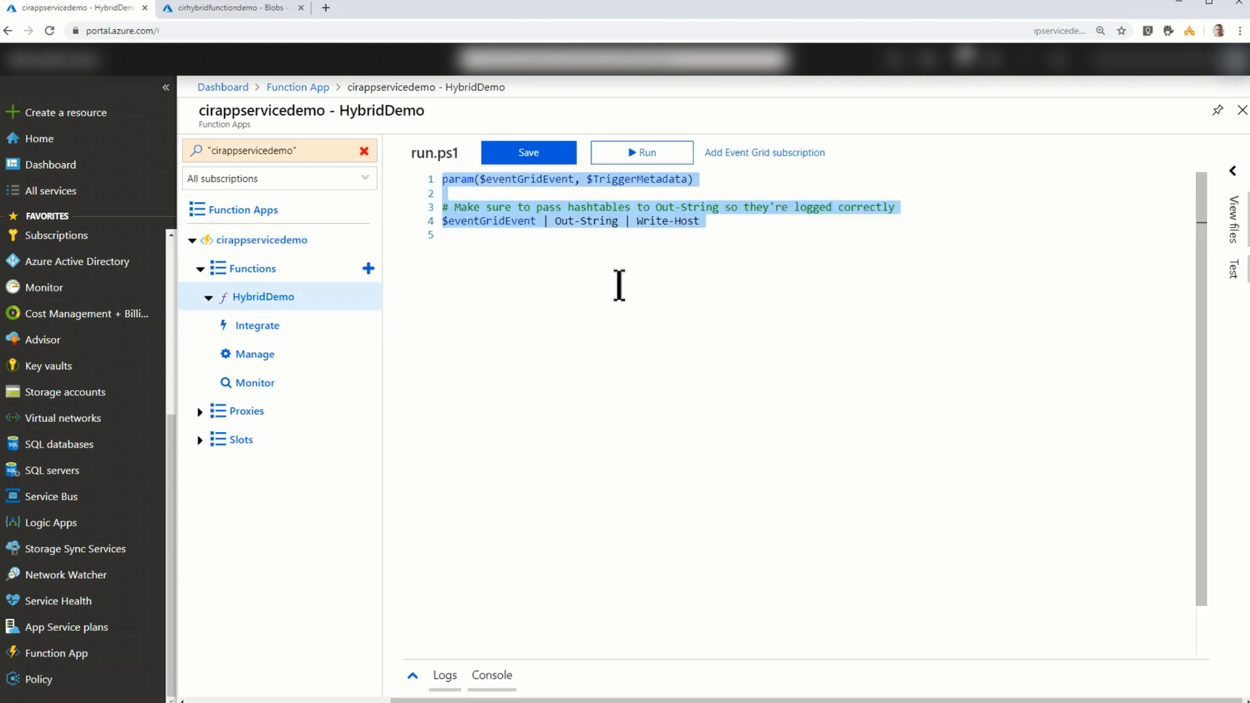
pyautogui.press('BackSpace')
pyautogui.hotkey('ctrl', 'v')
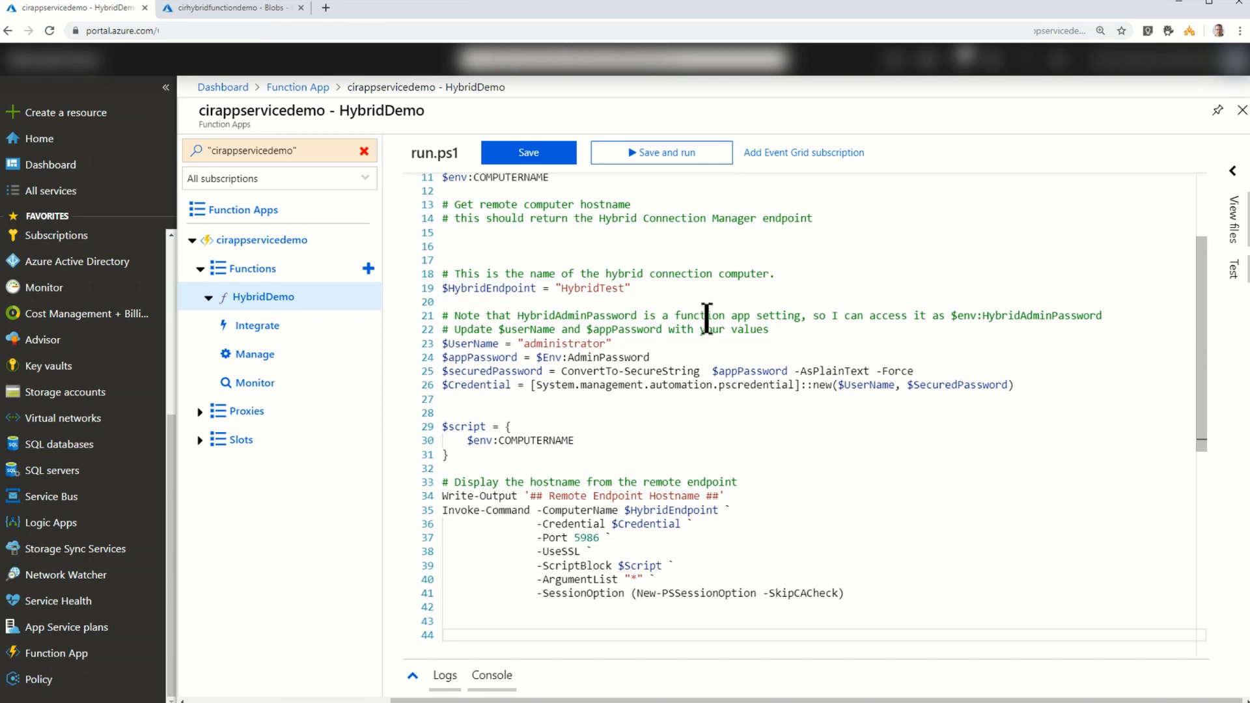
# - Review the run.ps1 script from its parameters through the endpoint and credential variables to the Invoke-Command call
pyautogui.scroll(1, 713, 314)
pyautogui.scroll(2, 713, 314)
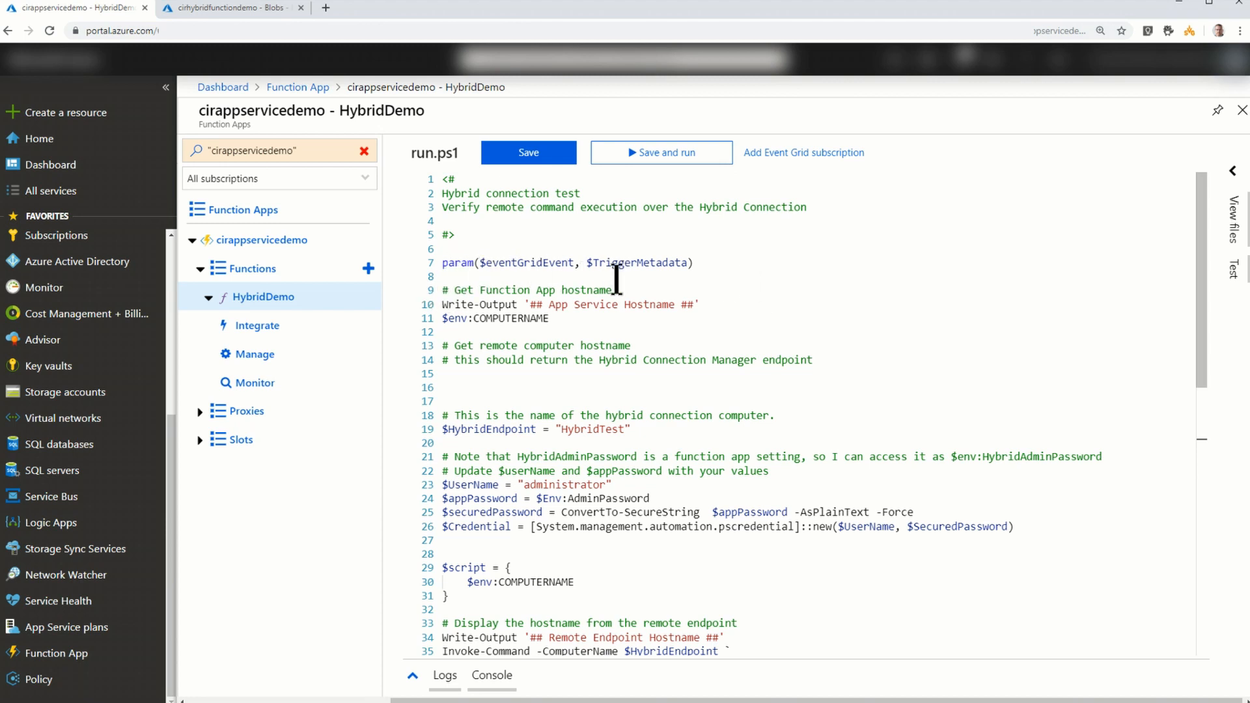
pyautogui.scroll(-1, 619, 281)
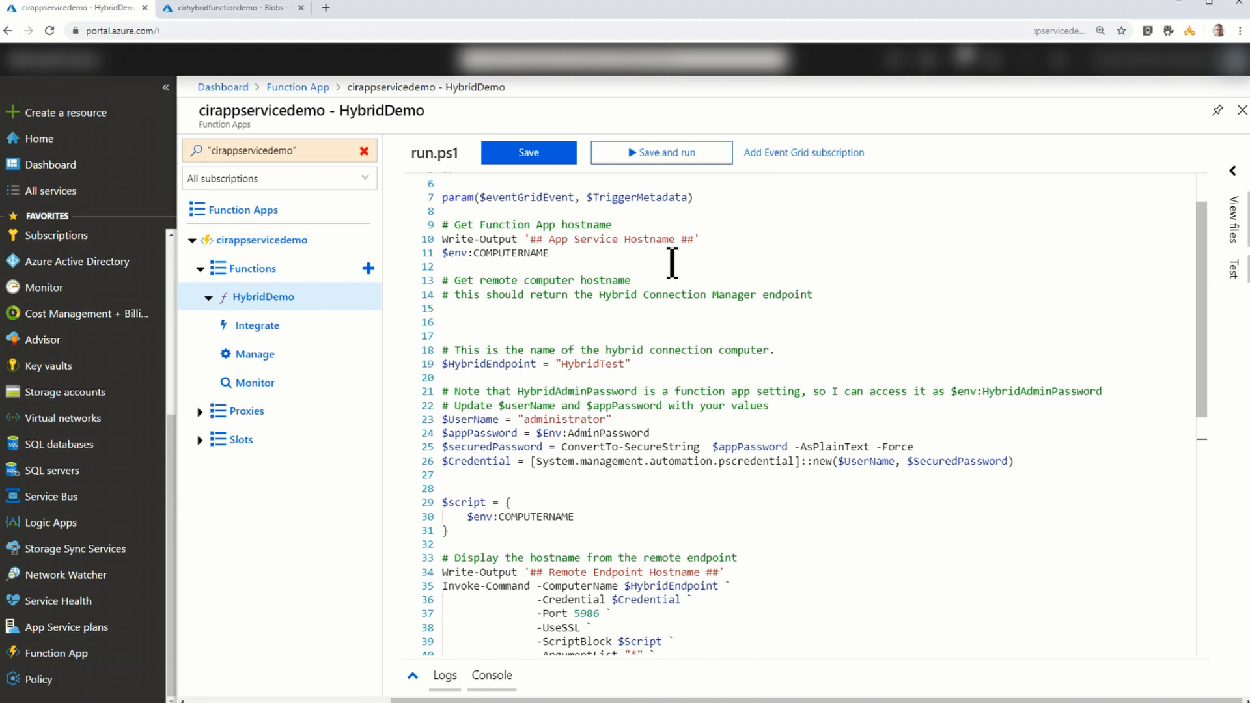
pyautogui.scroll(-2, 672, 263)
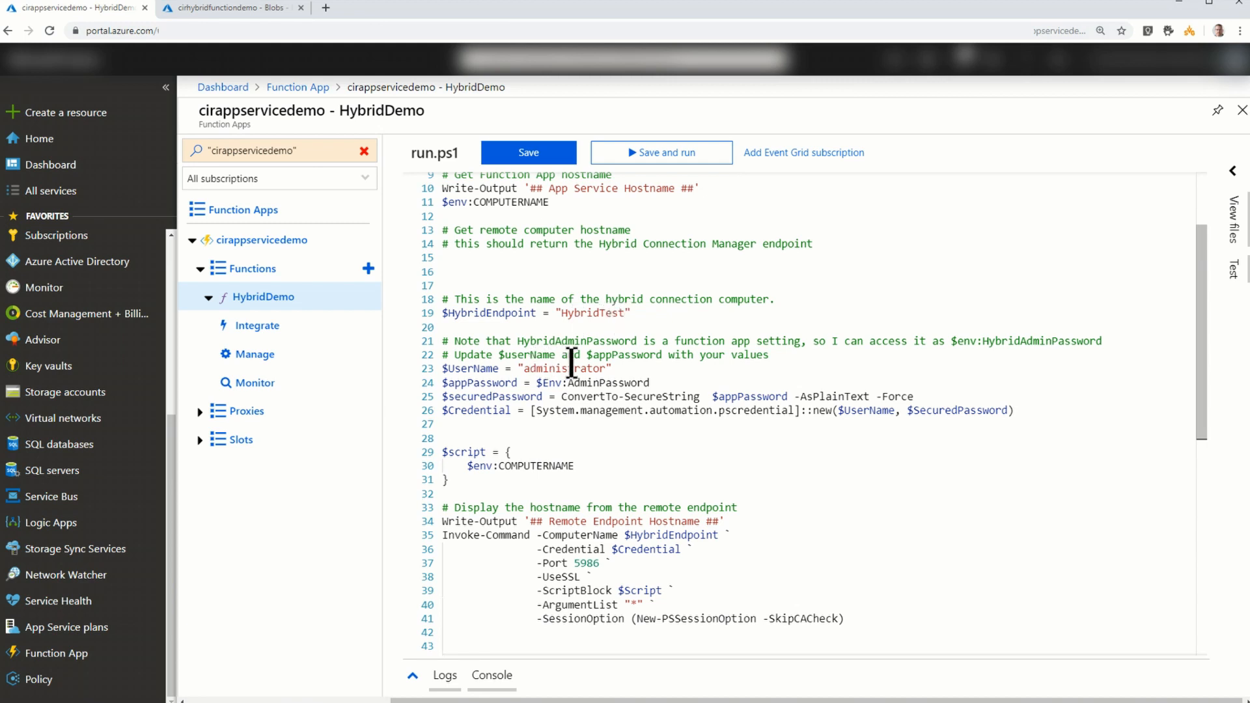
pyautogui.scroll(-1, 576, 369)
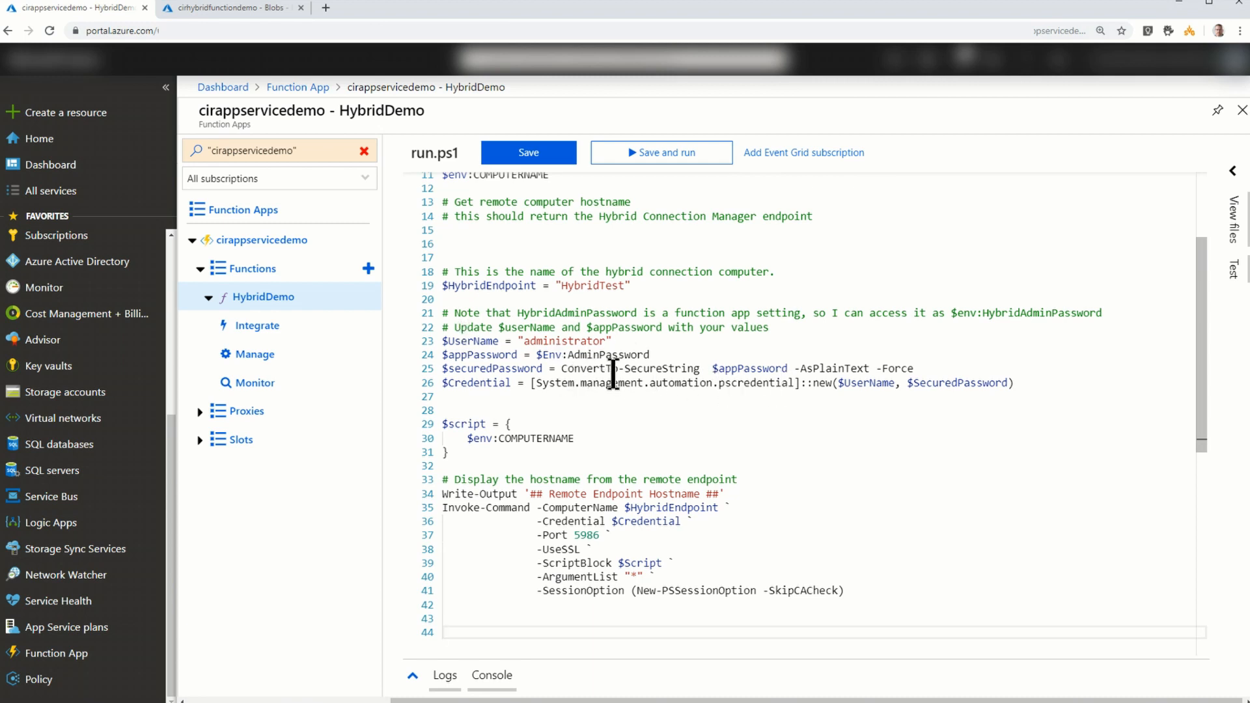
# - Save run.ps1 and run HybridDemo, and check the App Service and remote endpoint hostnames in the expanded logs
pyautogui.scroll(-1, 611, 368)
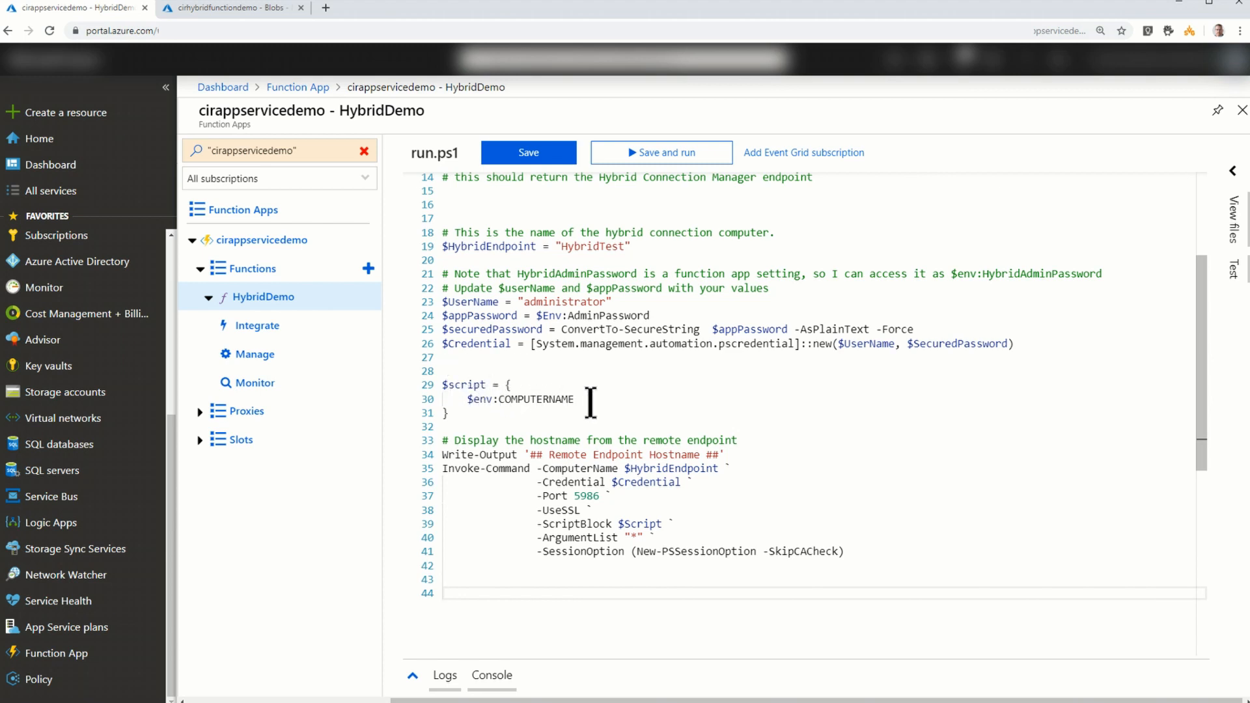
pyautogui.scroll(-1, 589, 404)
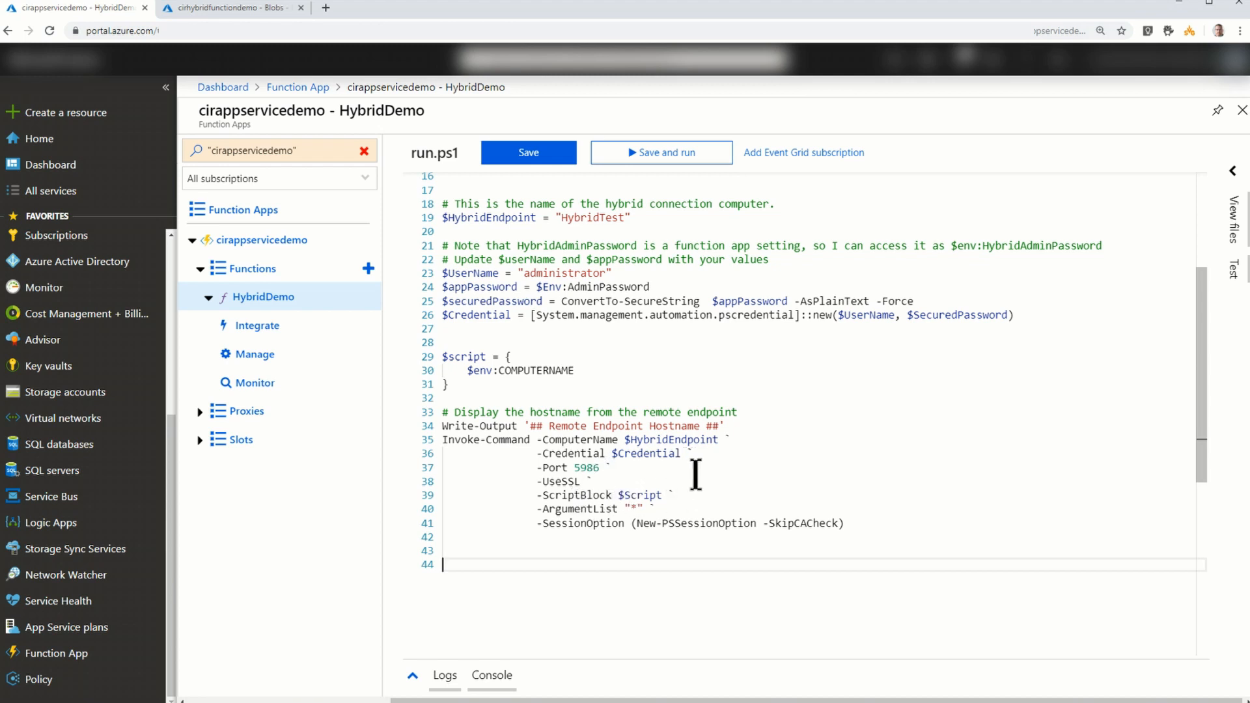
pyautogui.scroll(2, 586, 293)
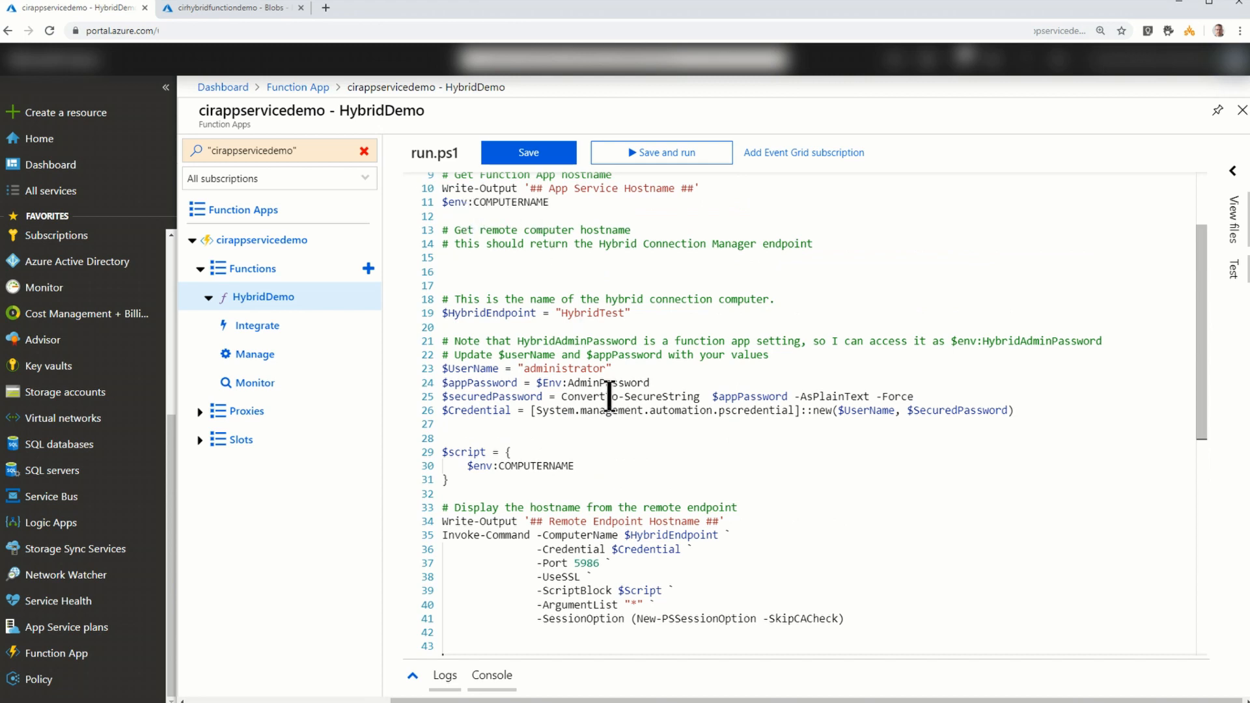
pyautogui.scroll(-2, 608, 392)
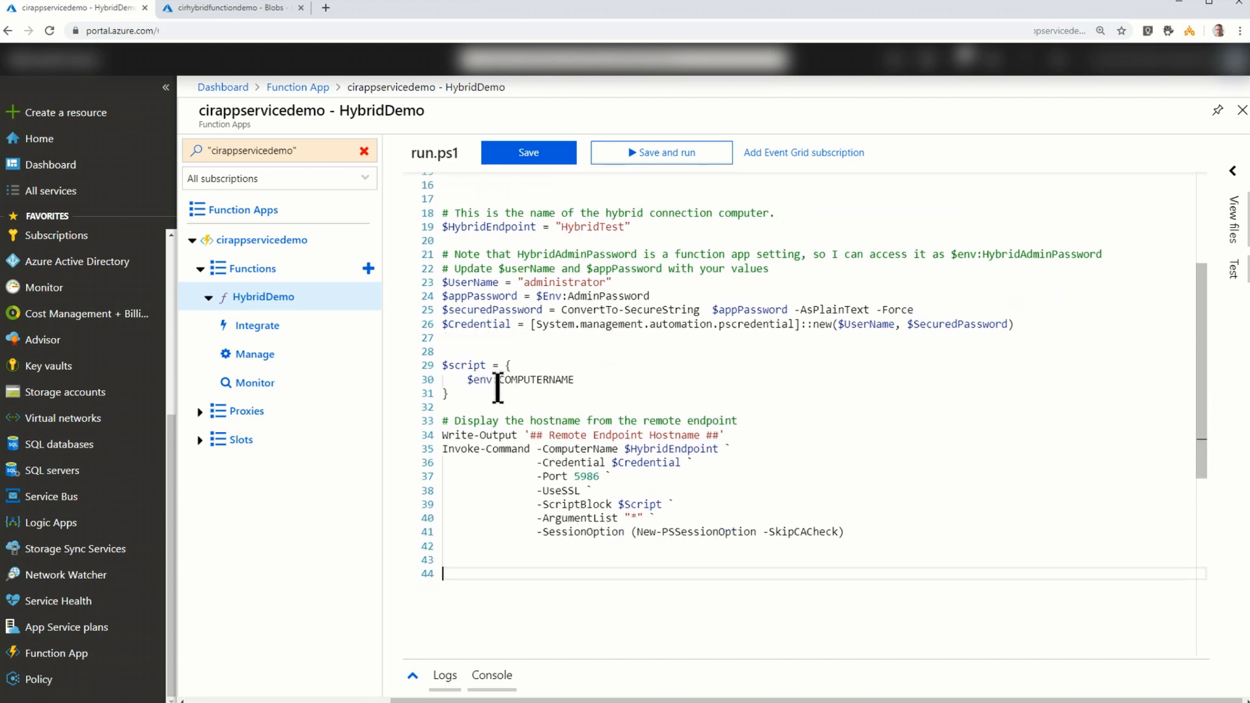
pyautogui.click(540, 152)
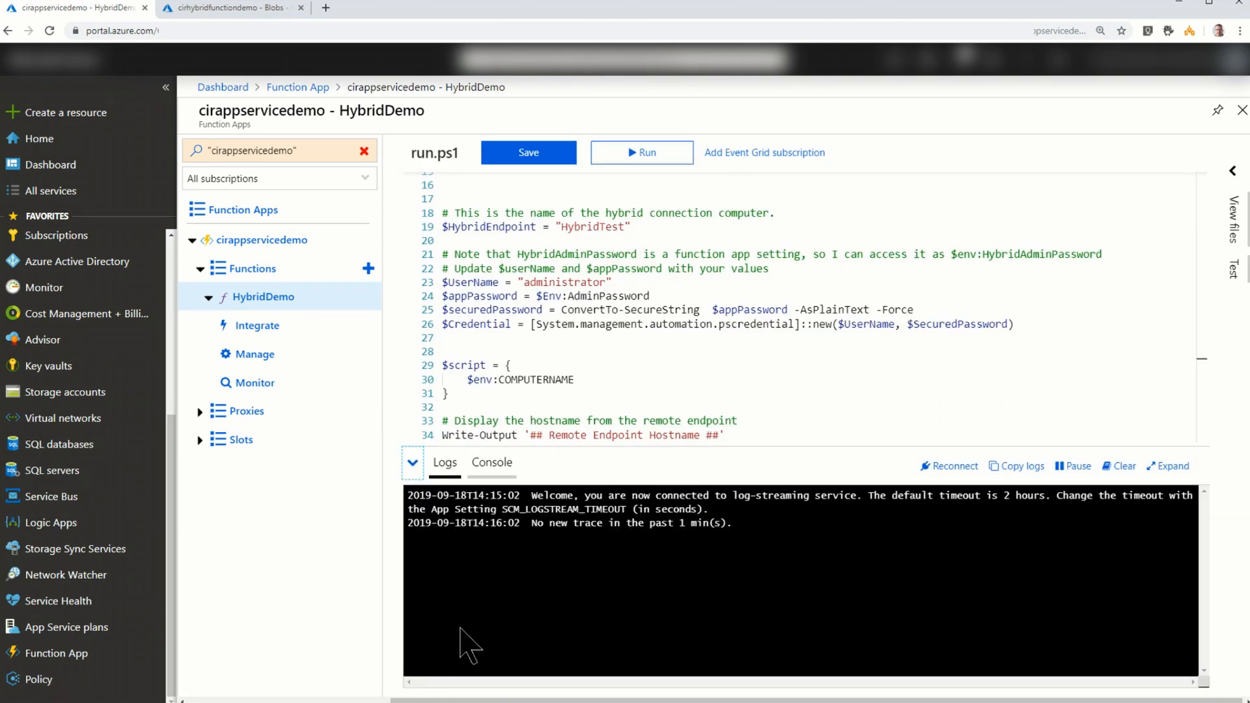
pyautogui.click(642, 155)
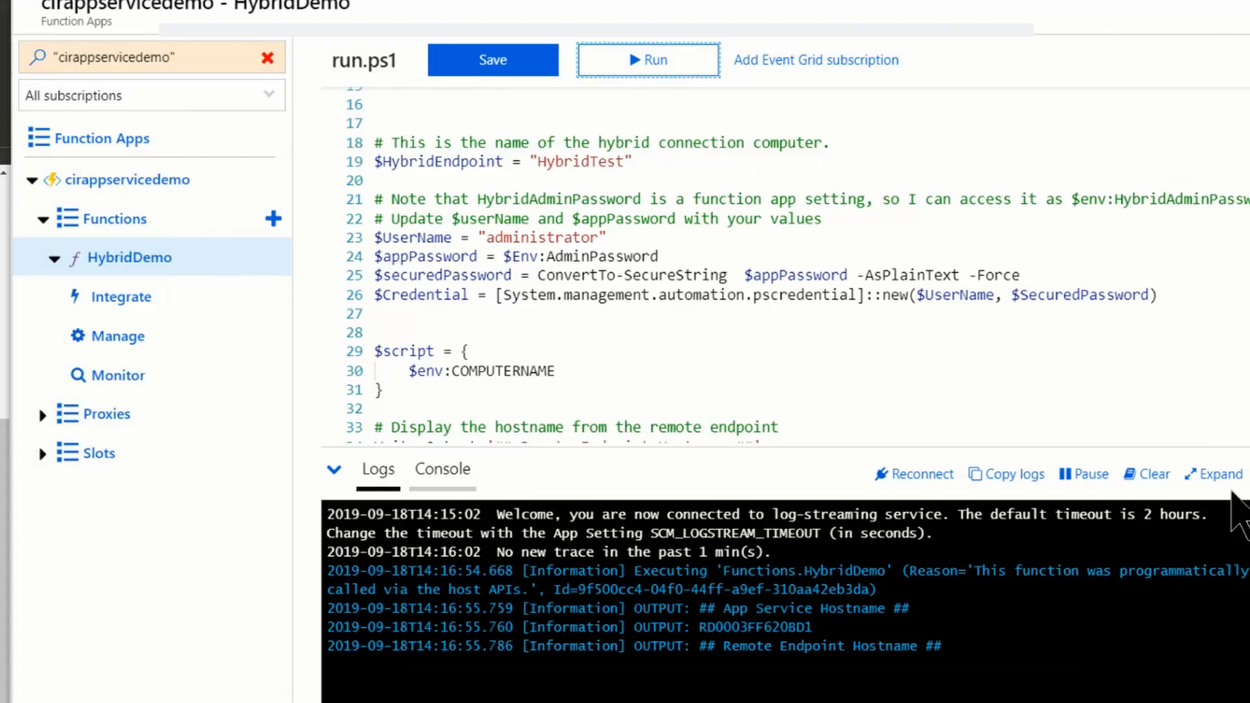
pyautogui.click(1216, 475)
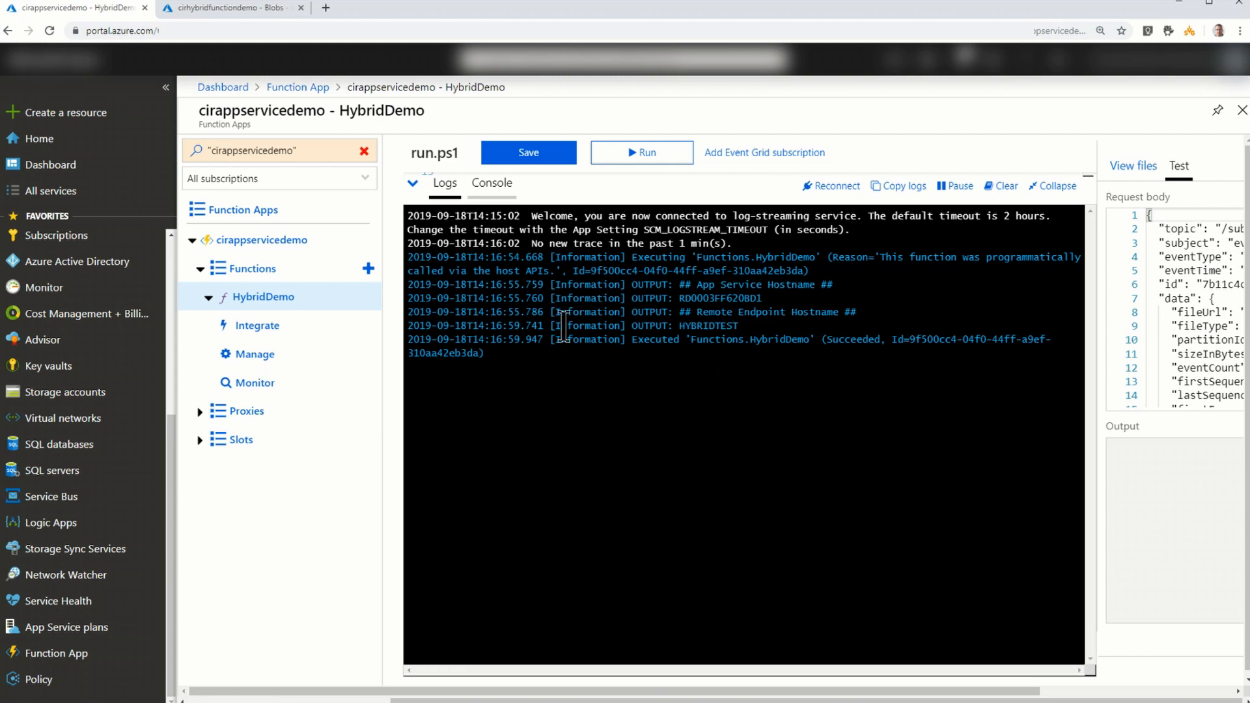
pyautogui.click(413, 183)
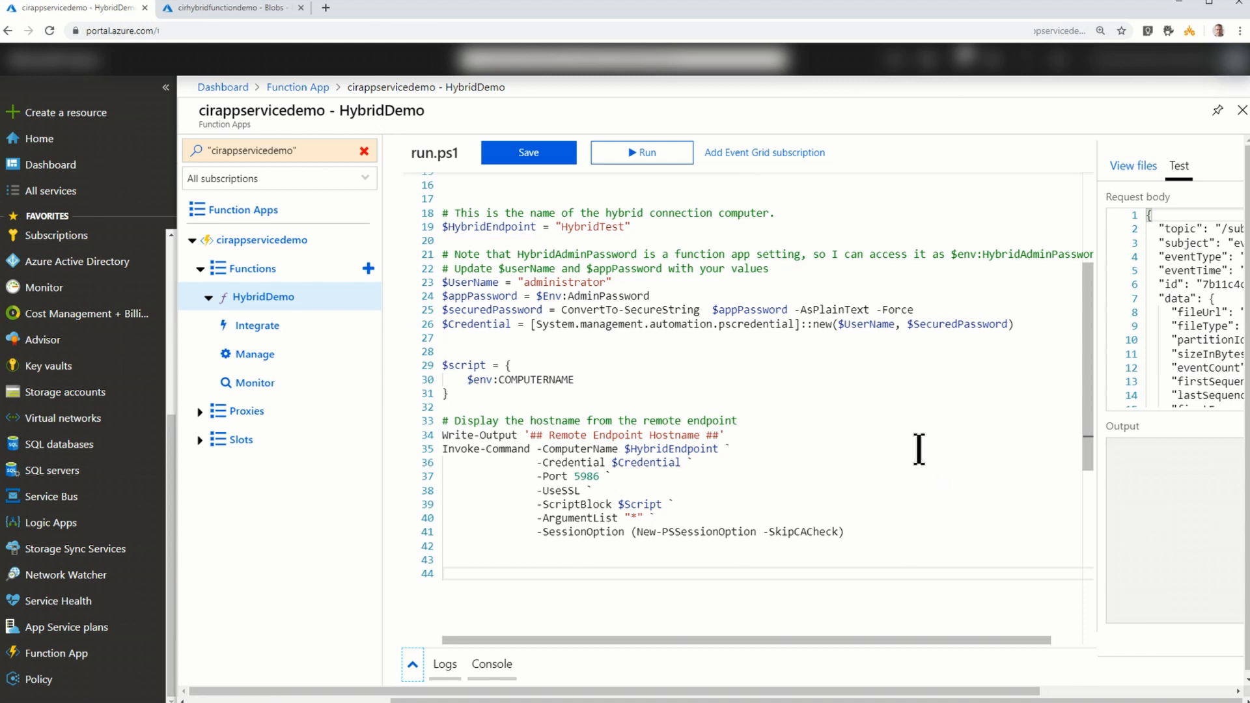
# - Start an Event Grid subscription for HybridDemo named NewBlobEvent, with Storage Accounts as the topic type
pyautogui.click(766, 159)
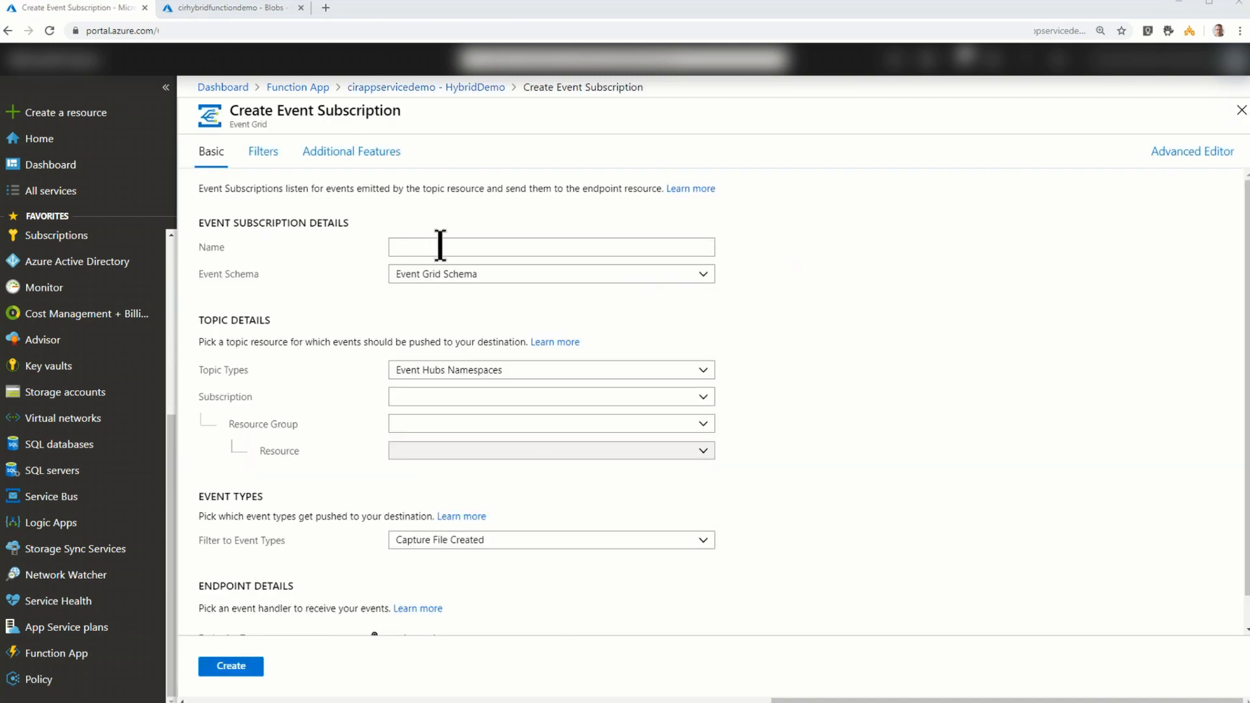
pyautogui.click(440, 245)
pyautogui.write('NewBlobEvent')
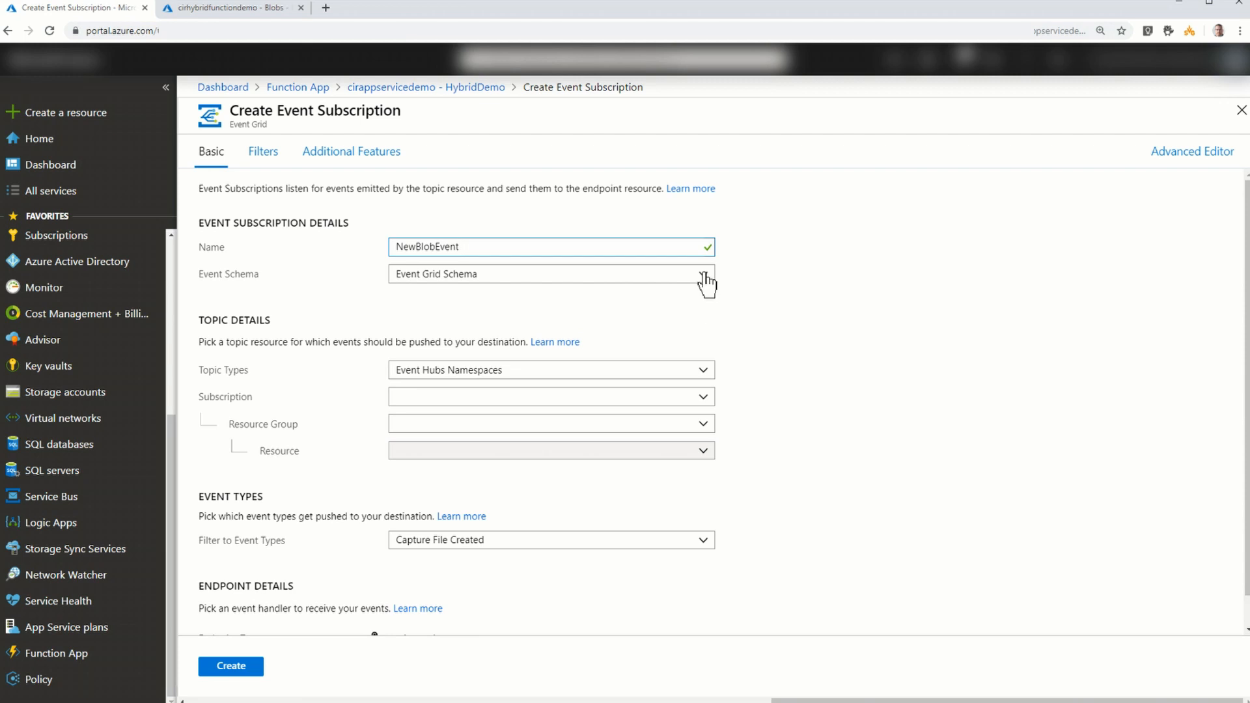
pyautogui.click(696, 369)
pyautogui.click(463, 409)
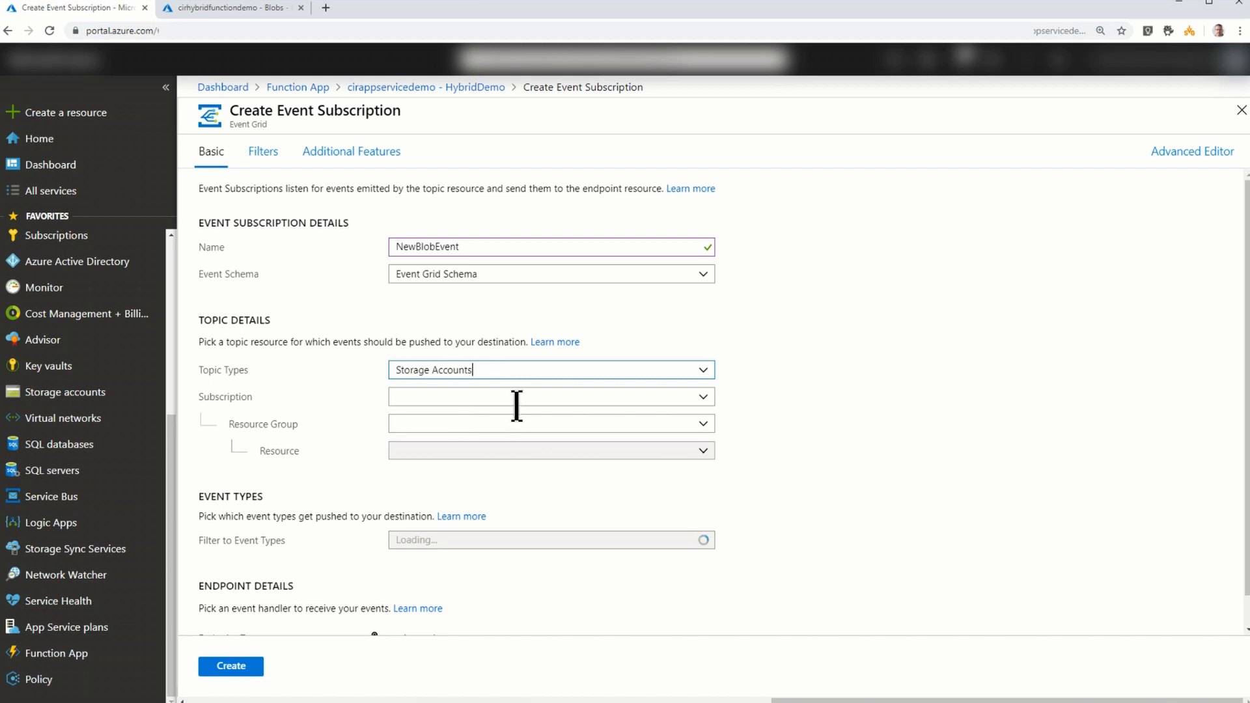
# - Set the event topic to the cirhybridfunctiondemo storage account in the Pay-As-You-Go subscription's HybridFunctionAppDemoRG resource group
pyautogui.click(559, 396)
pyautogui.click(539, 417)
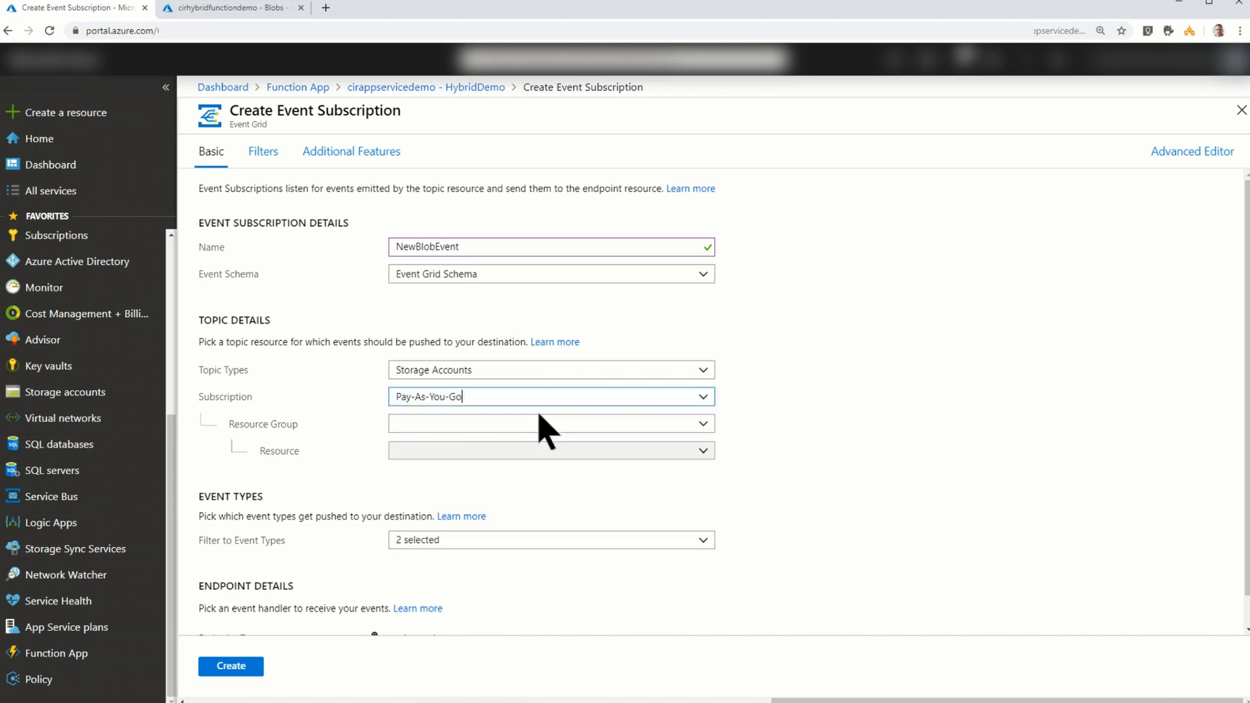
pyautogui.click(558, 423)
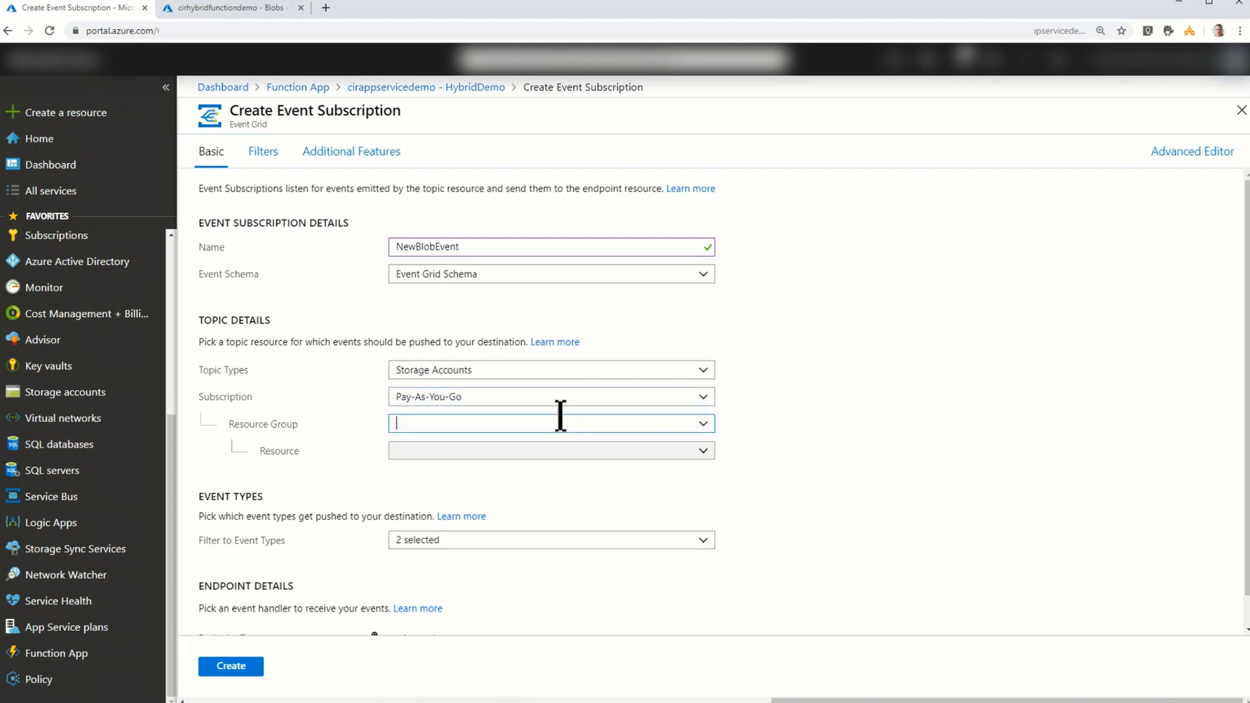
pyautogui.click(527, 392)
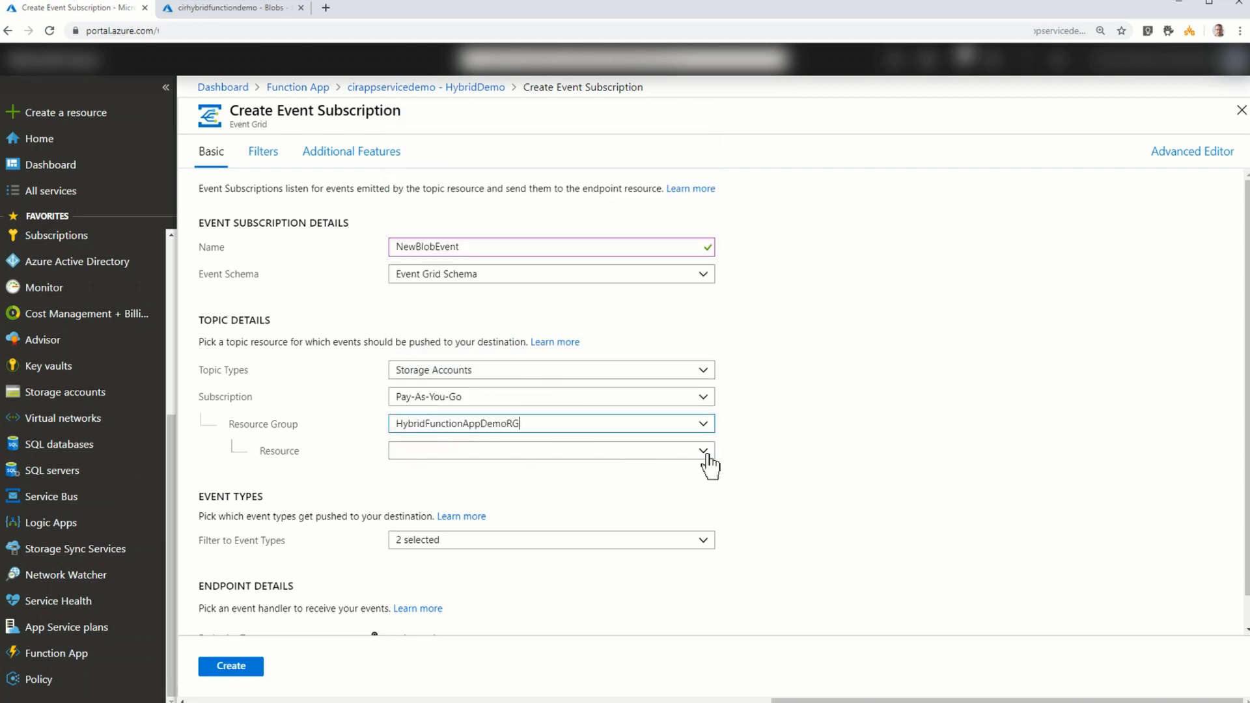
pyautogui.click(689, 453)
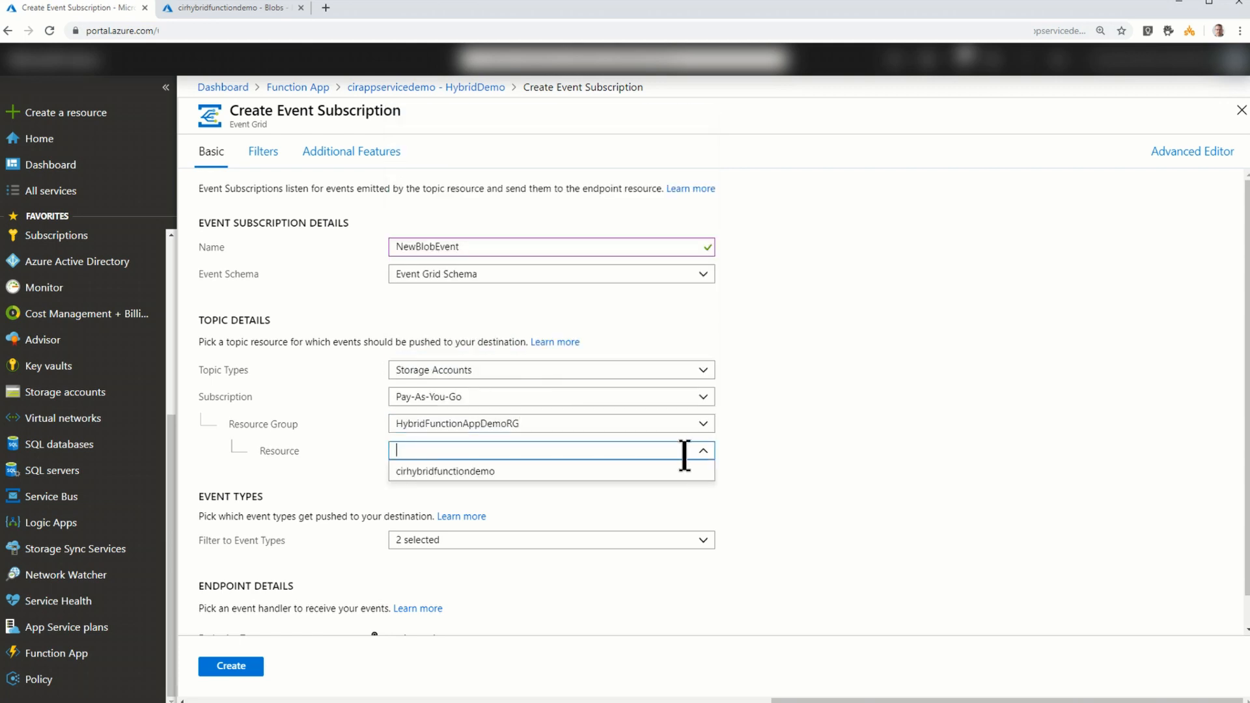
pyautogui.click(480, 485)
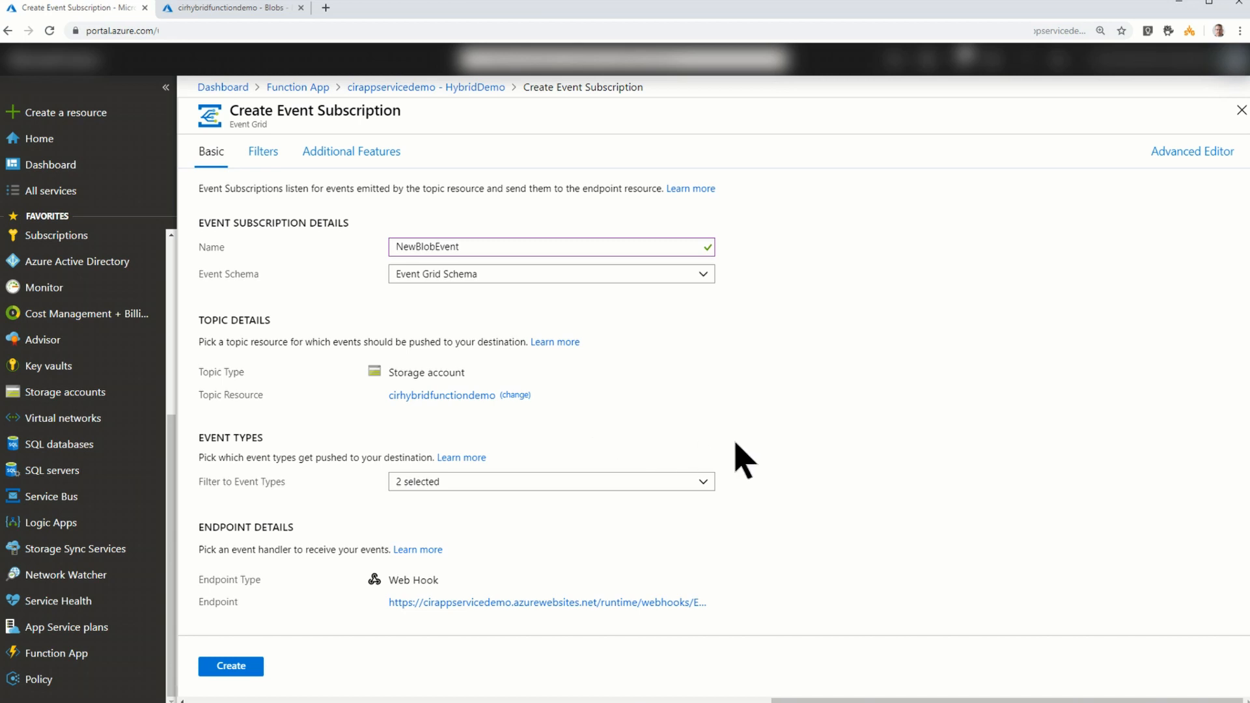
# - Limit the event types to Blob Created by excluding Blob Deleted, and create the event subscription
pyautogui.click(703, 485)
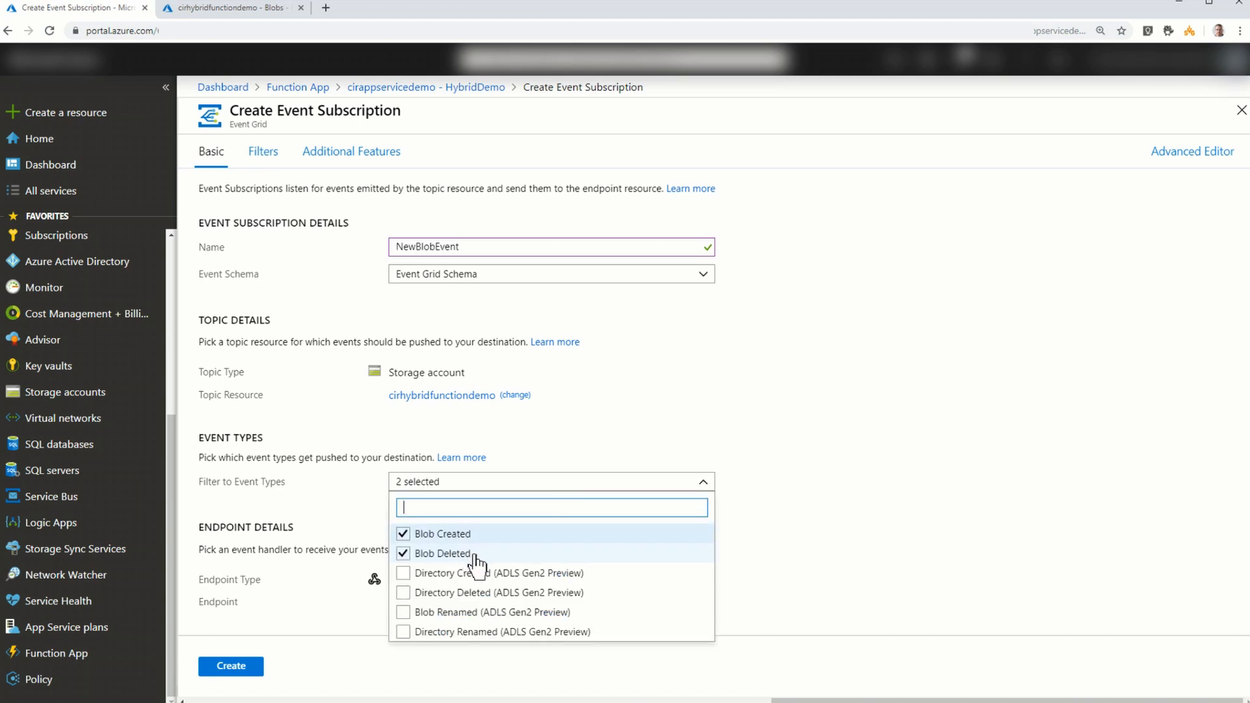
pyautogui.click(403, 555)
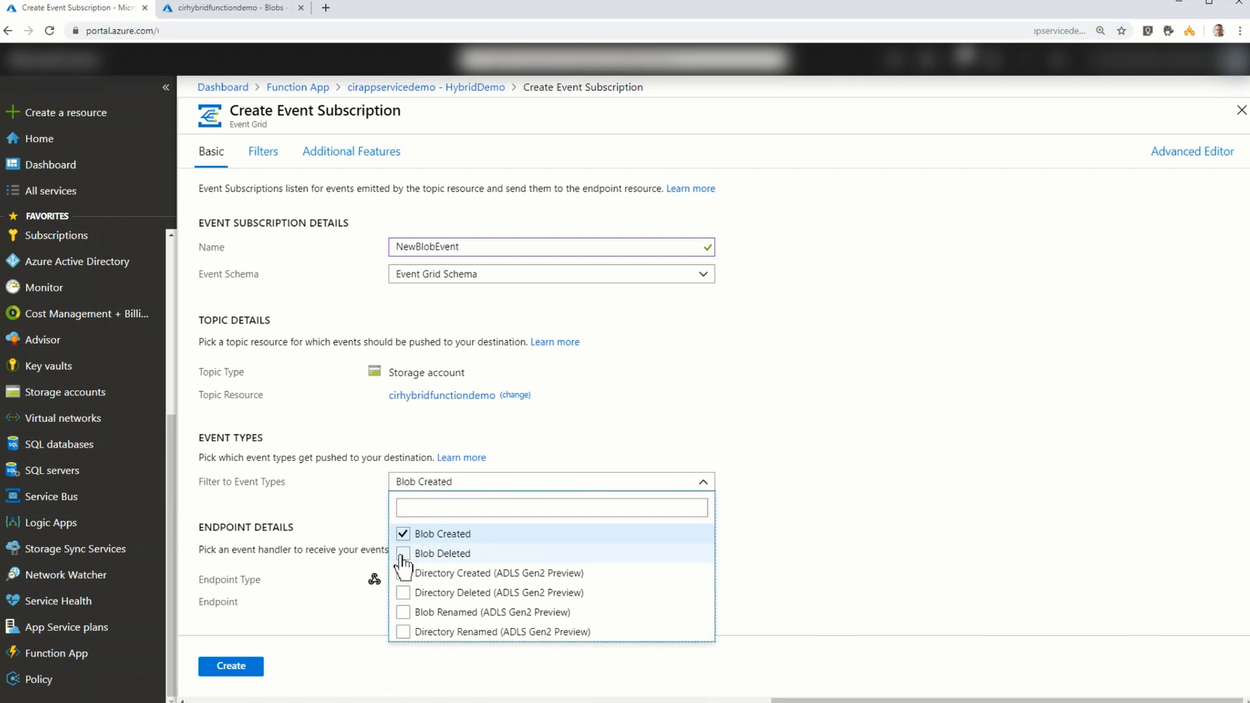
pyautogui.click(836, 553)
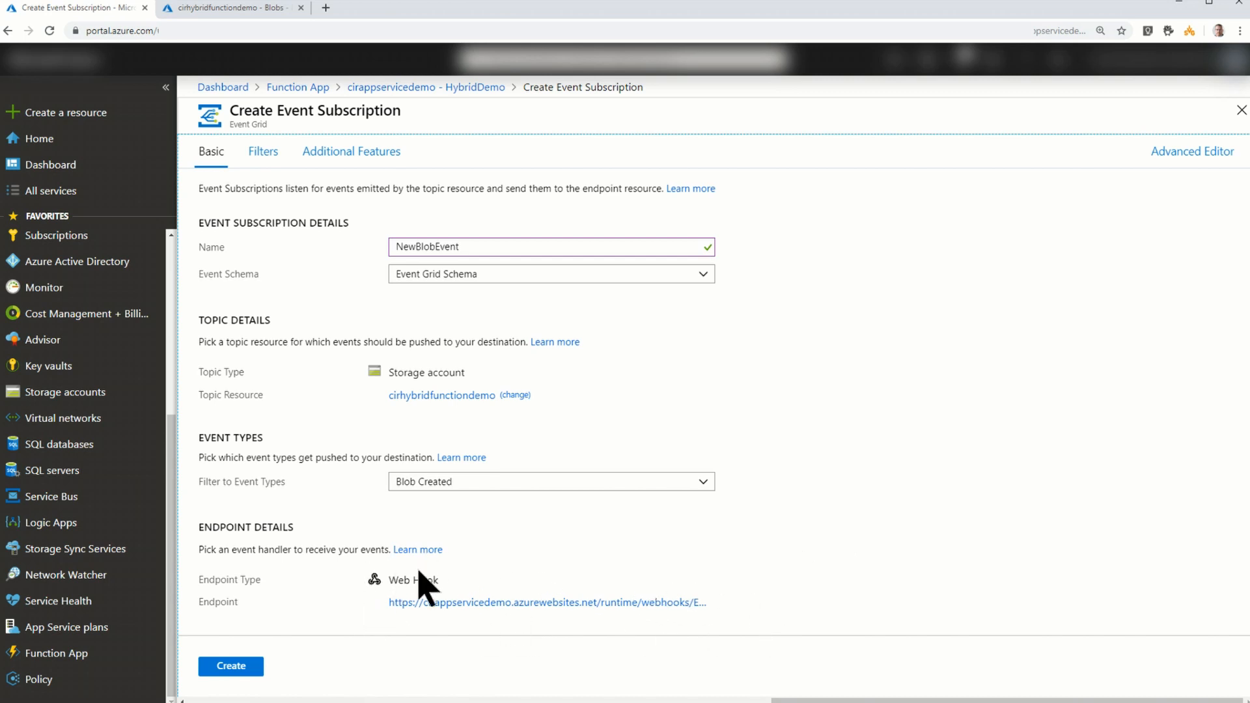
pyautogui.click(231, 667)
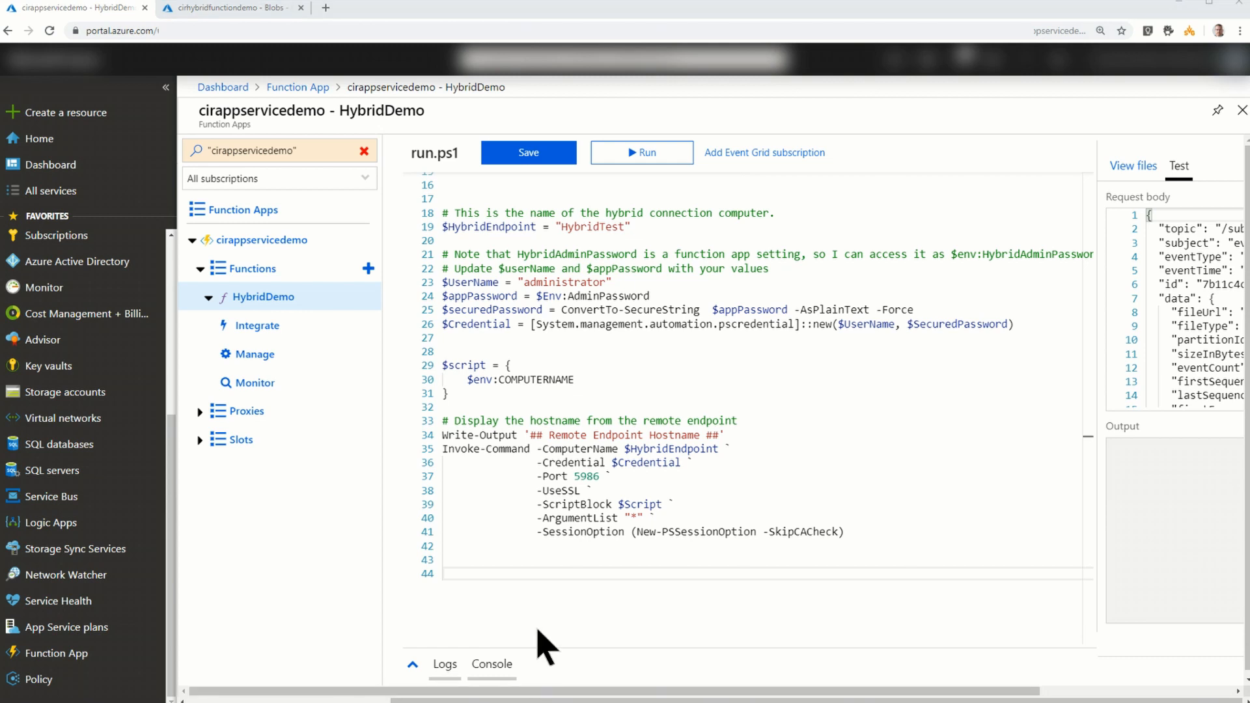
# - Replace the run.ps1 code with the copied sample script that outputs $eventGridEvent as string, Get-Member and JSON, and save it
pyautogui.moveTo(522, 577); pyautogui.dragTo(446, 181)
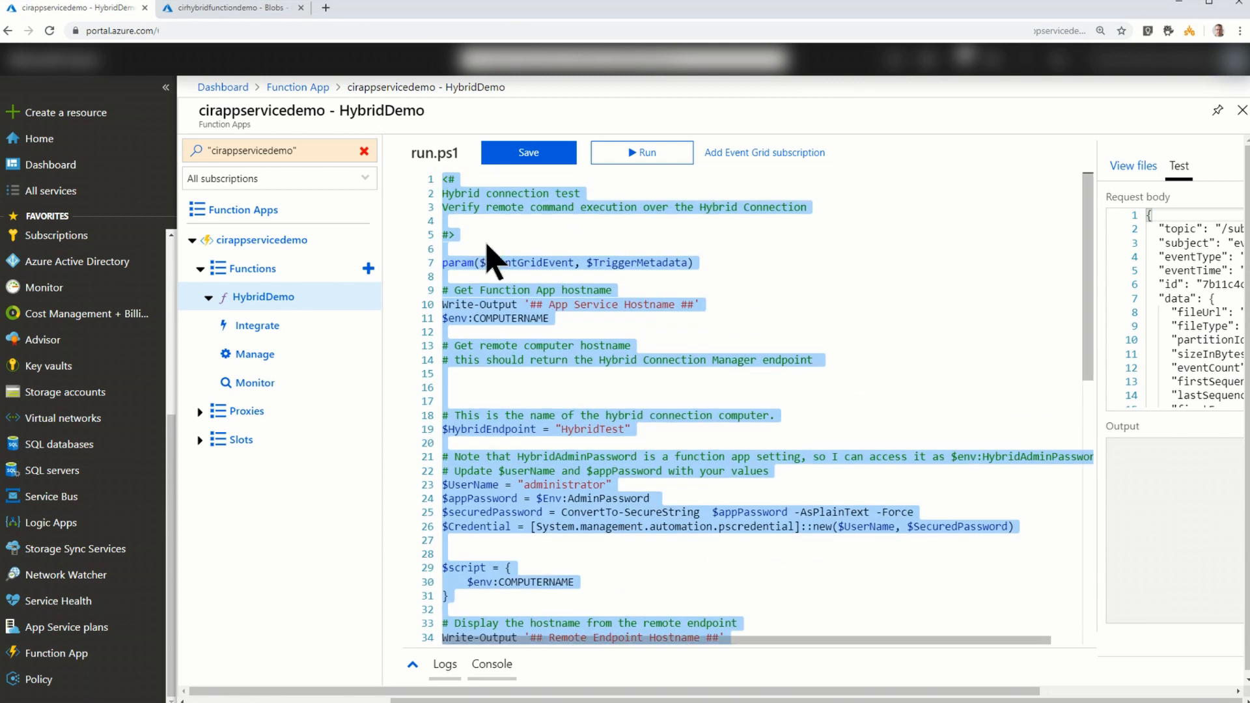
pyautogui.press('Delete')
pyautogui.write('<# Sample Script to test Azure Function Input #>  param($eventGridEvent, $TriggerMetadata)  # log webhookdata in one output stream write-output "## WebhookData ##" $eventGridEvent | out-string | Write-Output  # Get Data Type write-output "## Get-Member ##" $eventGridEvent | Get-Member| Out-string | Write-Output  # Get output as JSON write-output "## WebhookData.json ##" $eventGridEvent | convertto-json | Write-Output')
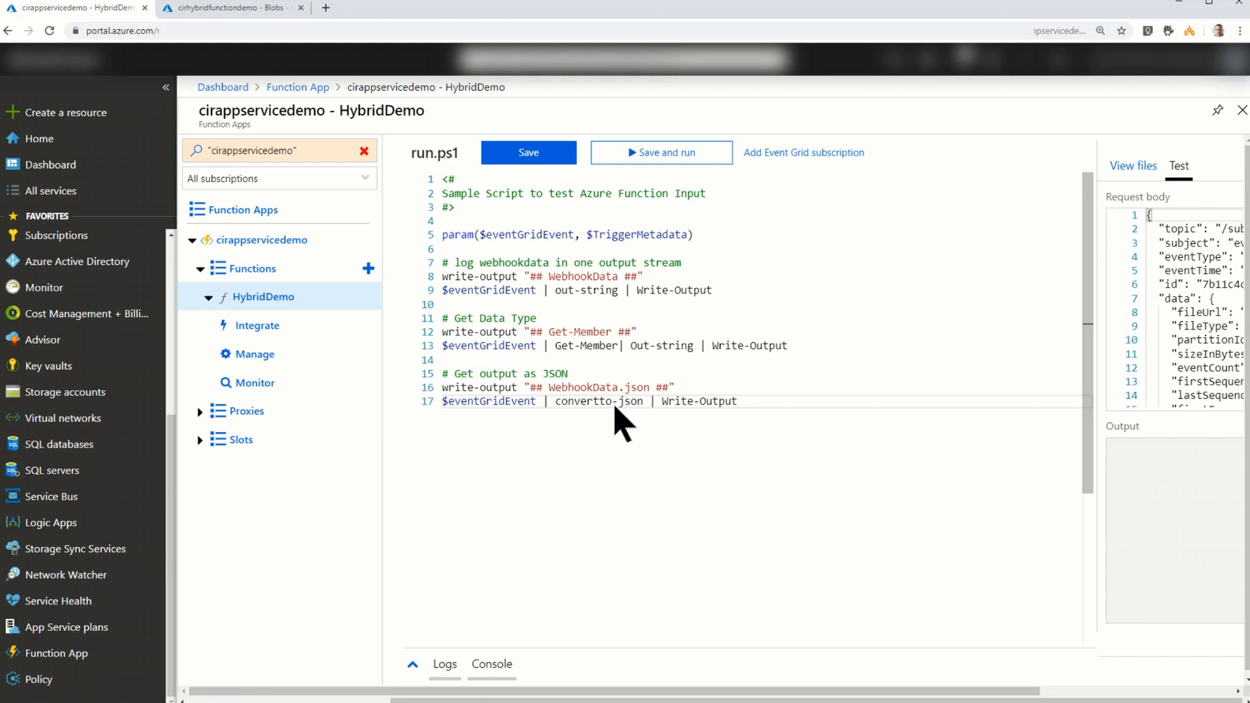
pyautogui.click(529, 152)
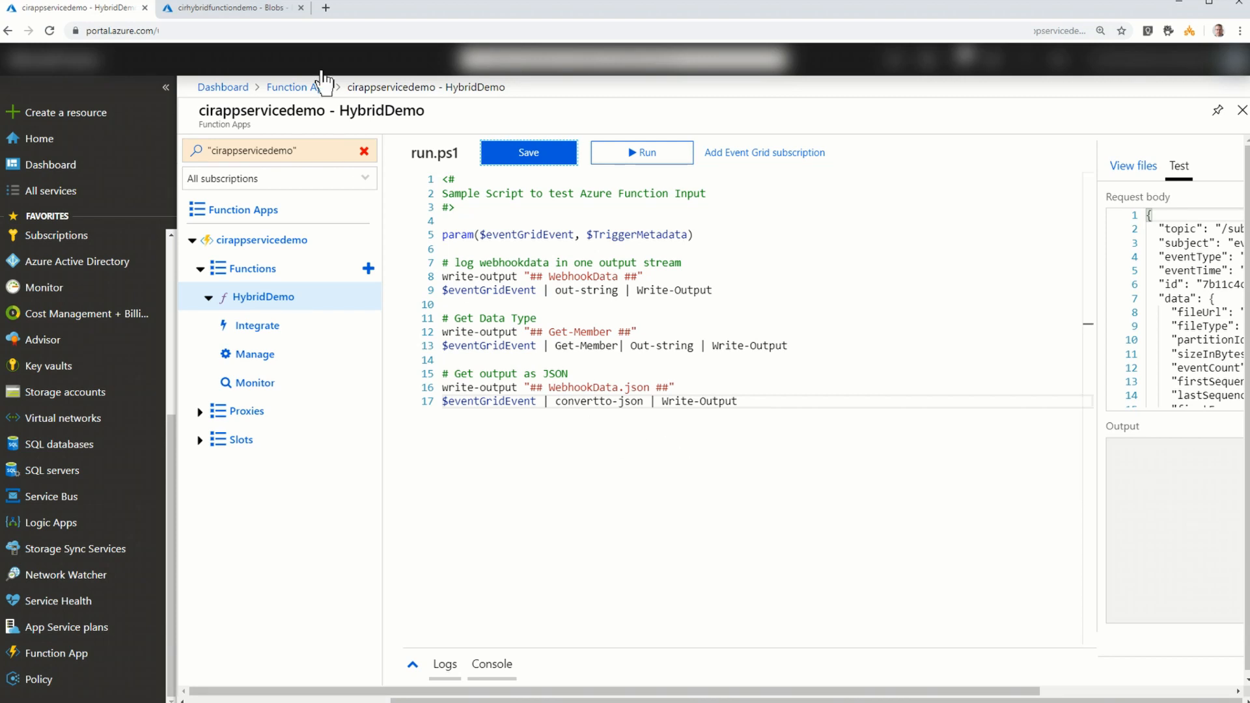
# - Open the blobfunctiontest blob container in Storage Explorer of the cirhybridfunctiondemo storage account
pyautogui.click(224, 11)
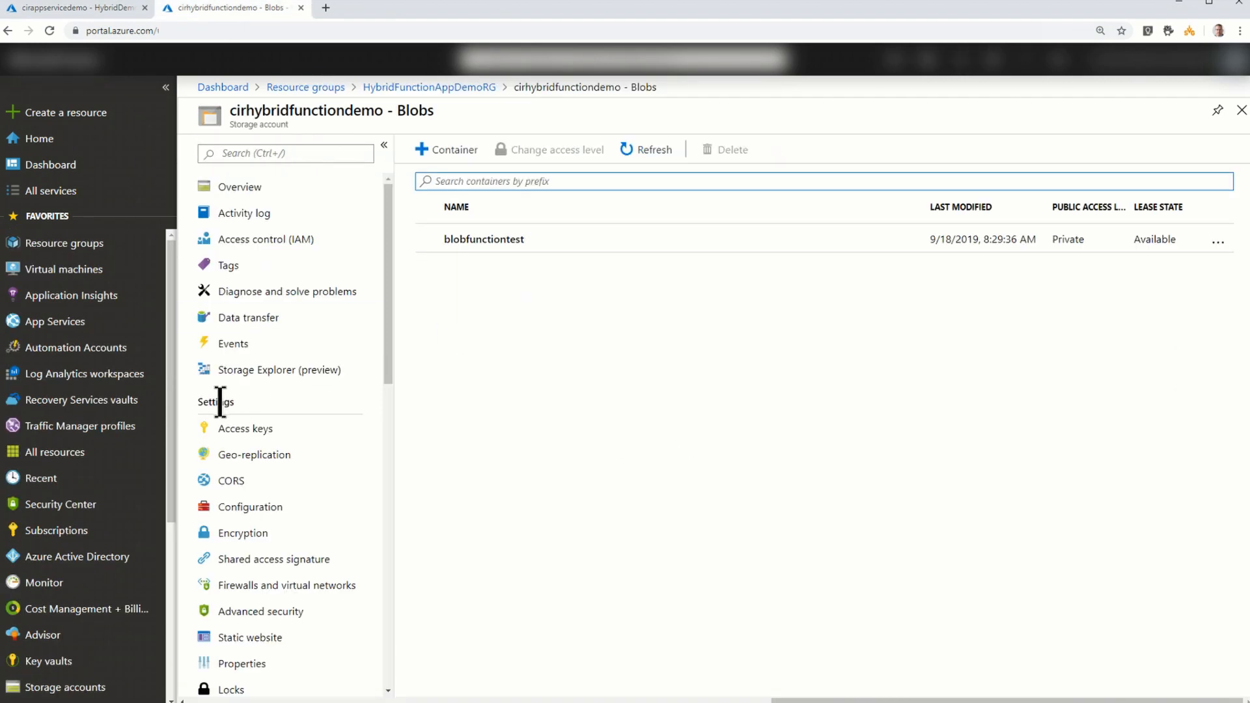
pyautogui.click(253, 376)
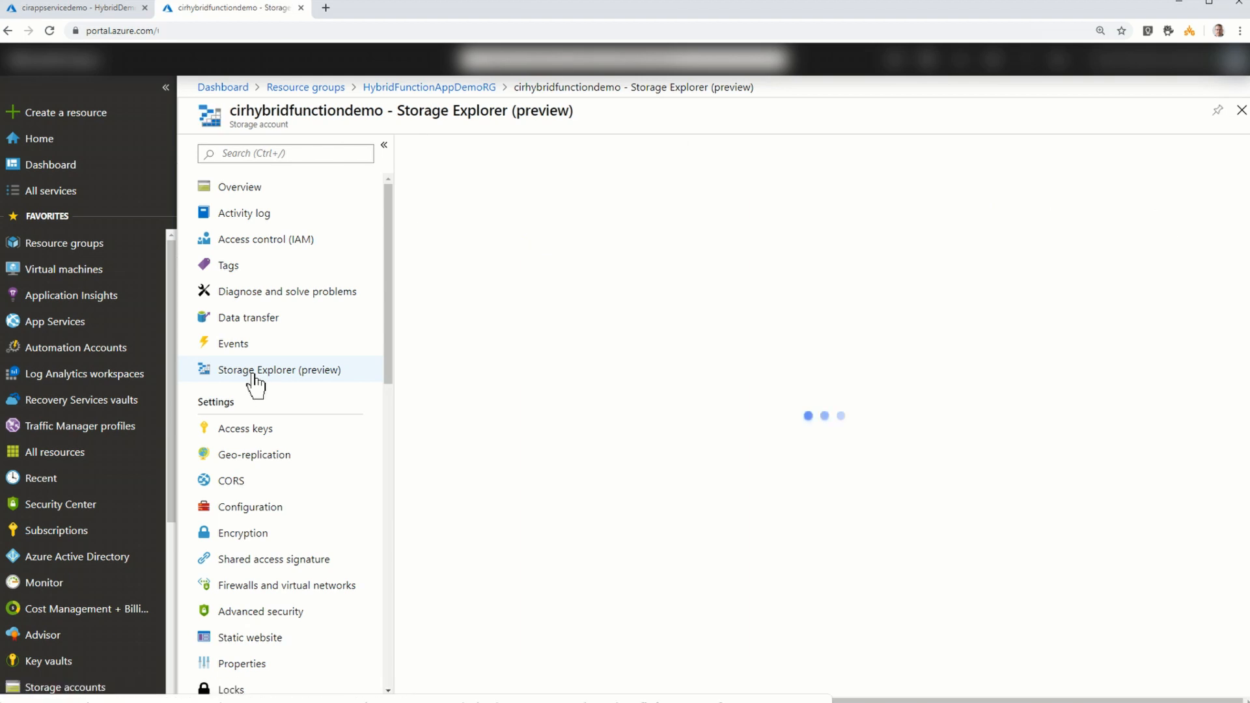
pyautogui.click(409, 177)
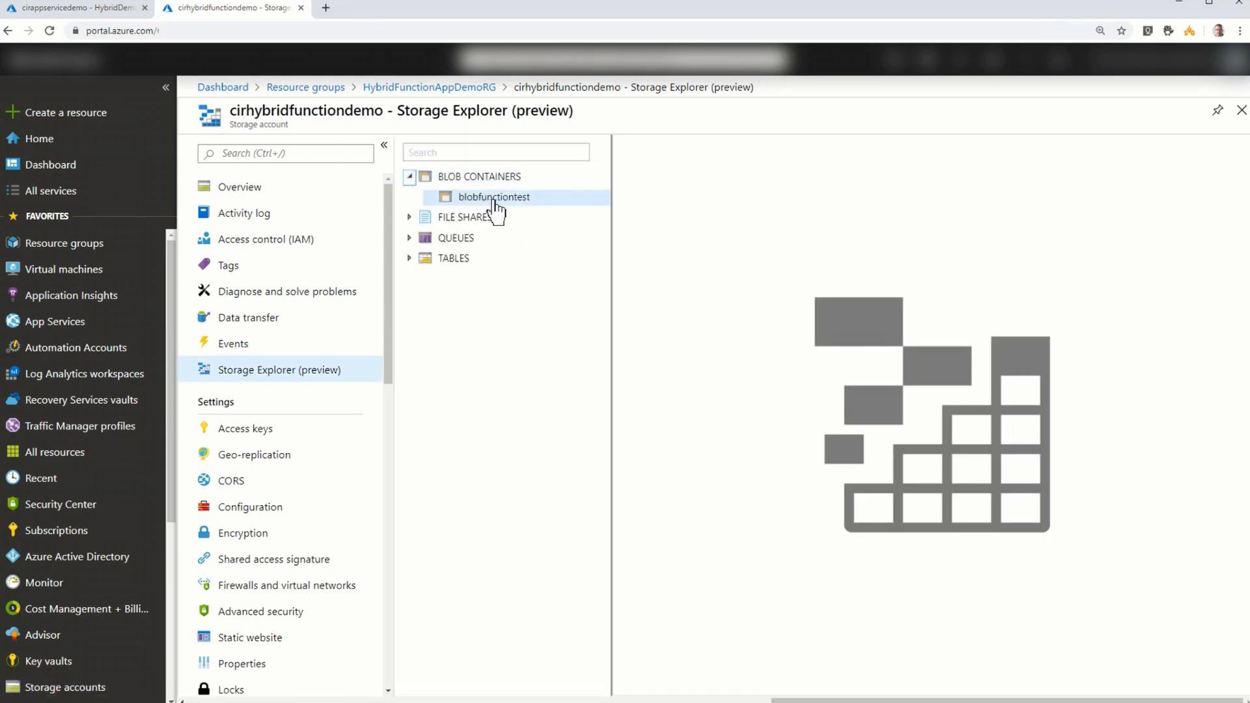
pyautogui.click(494, 203)
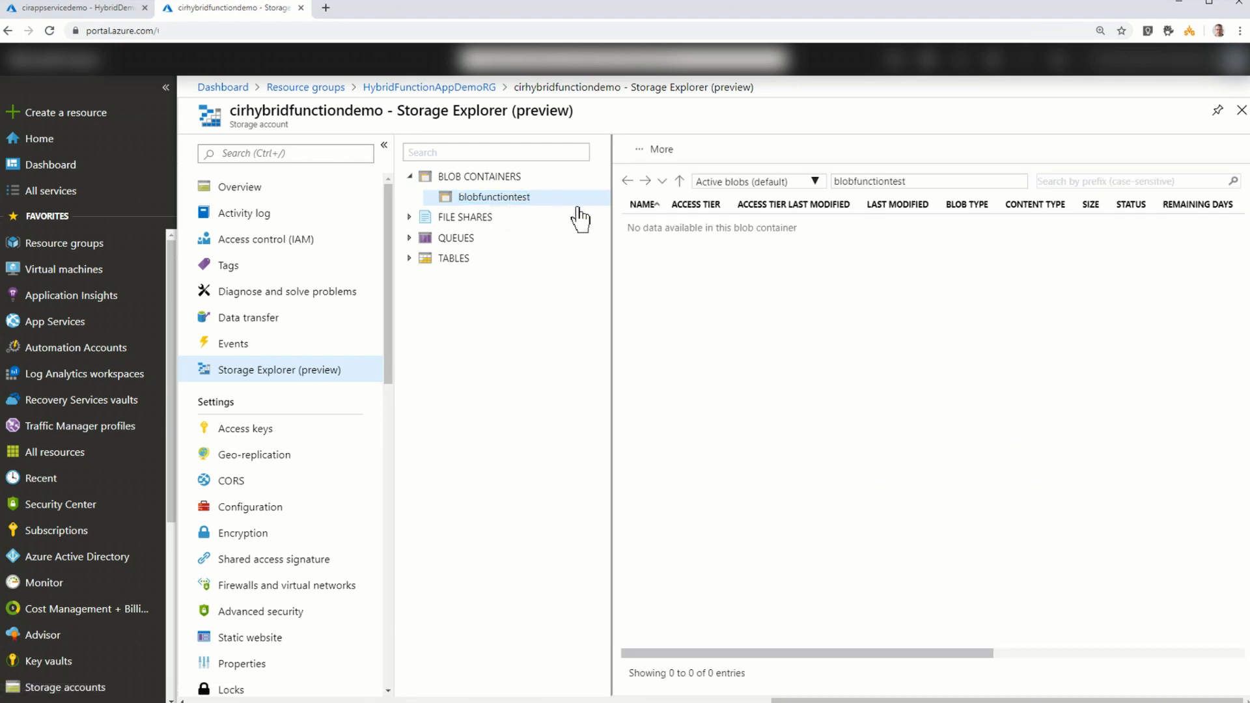
# - Upload HybridDemoTest.txt from the Desktop to the blobfunctiontest container
pyautogui.click(658, 150)
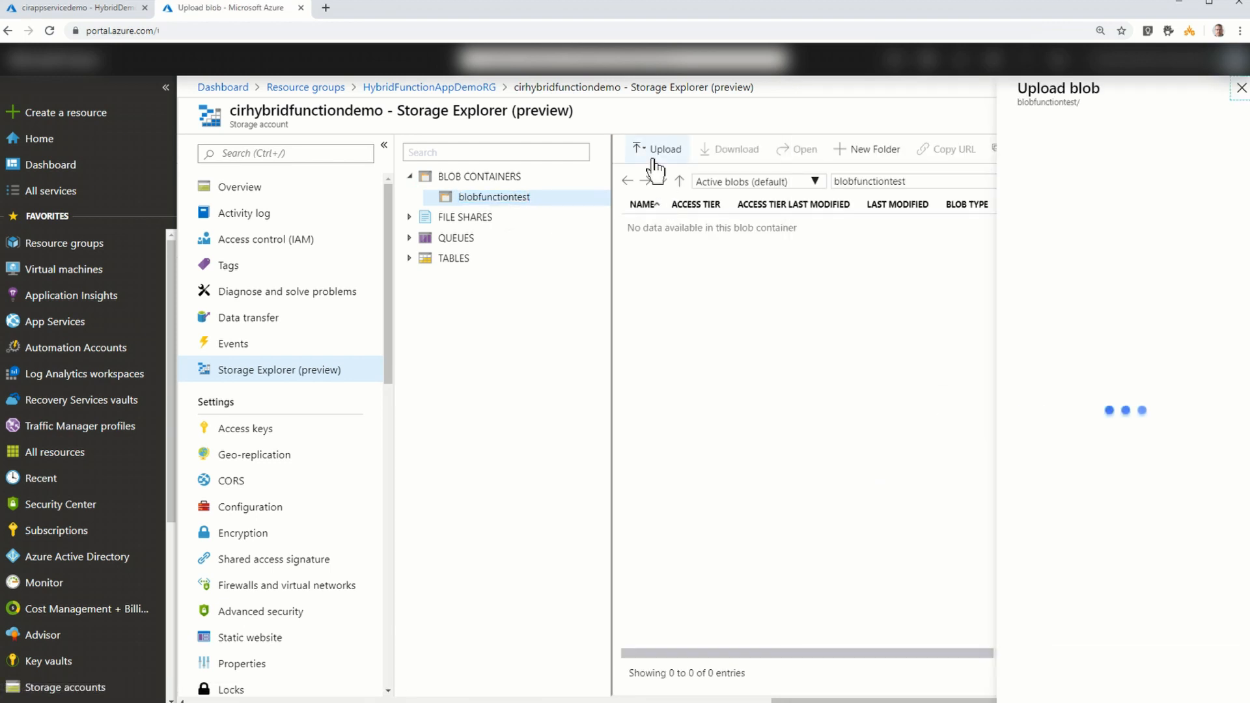
pyautogui.click(1225, 146)
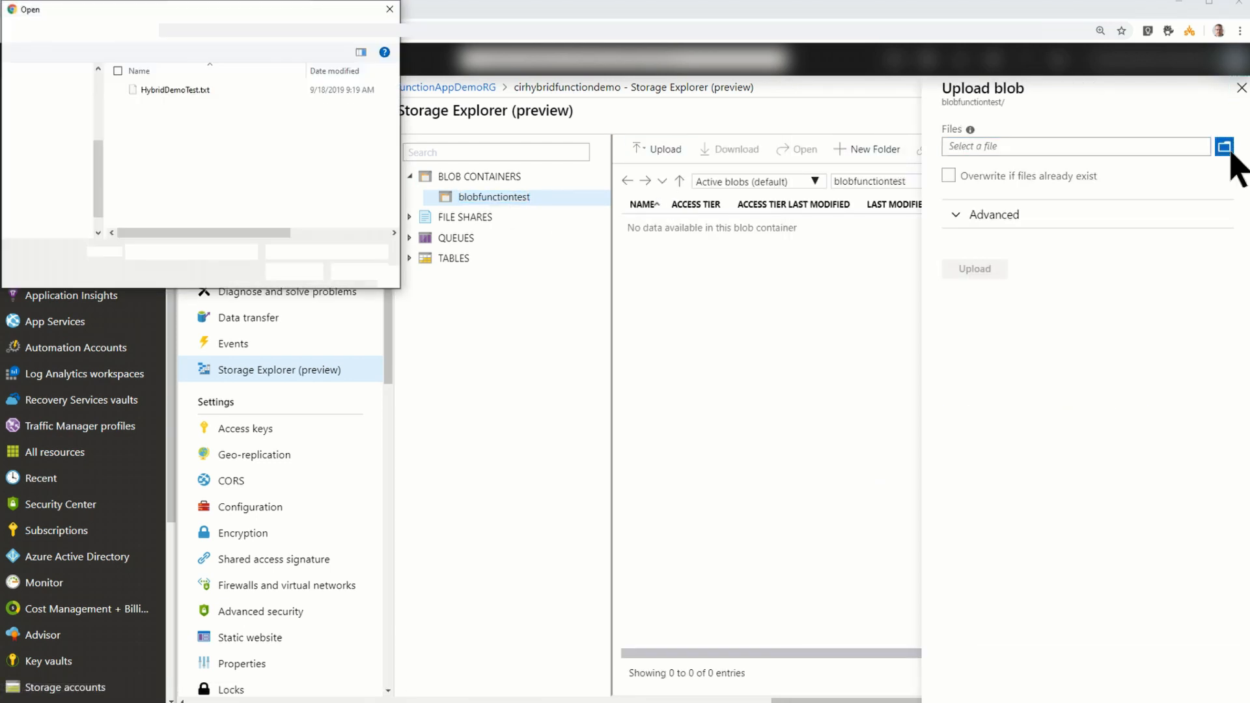
pyautogui.click(175, 92)
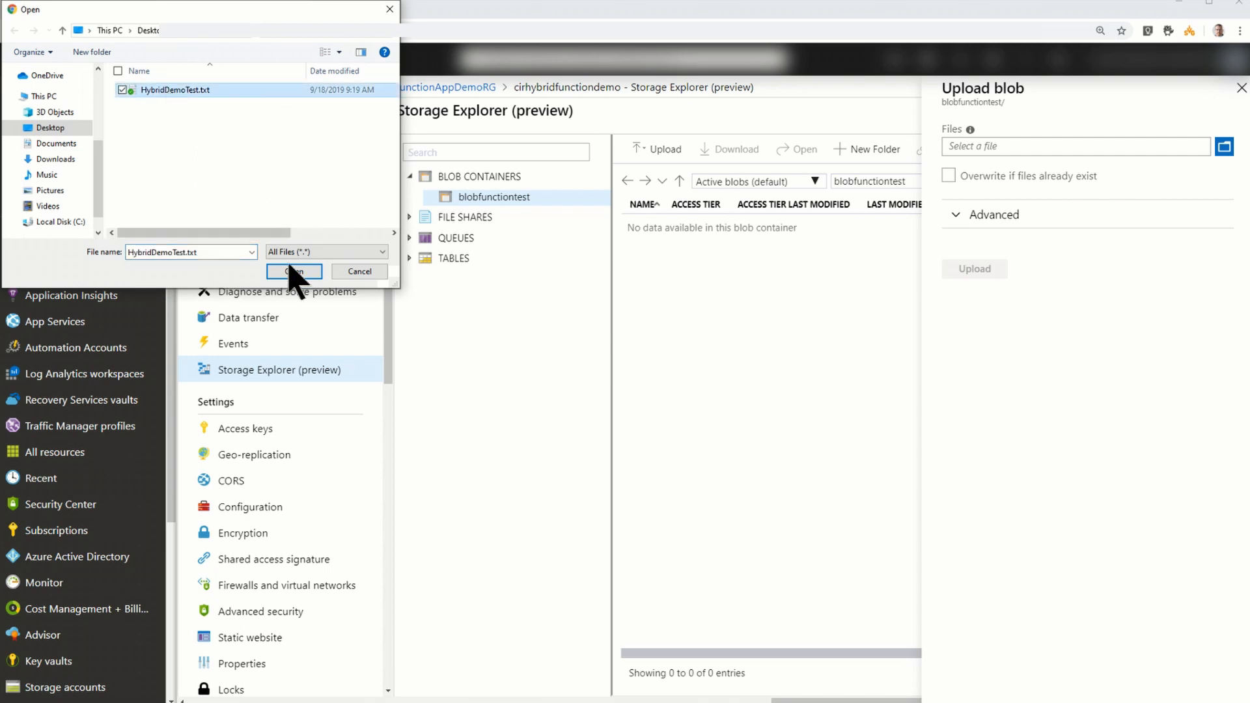
pyautogui.click(294, 272)
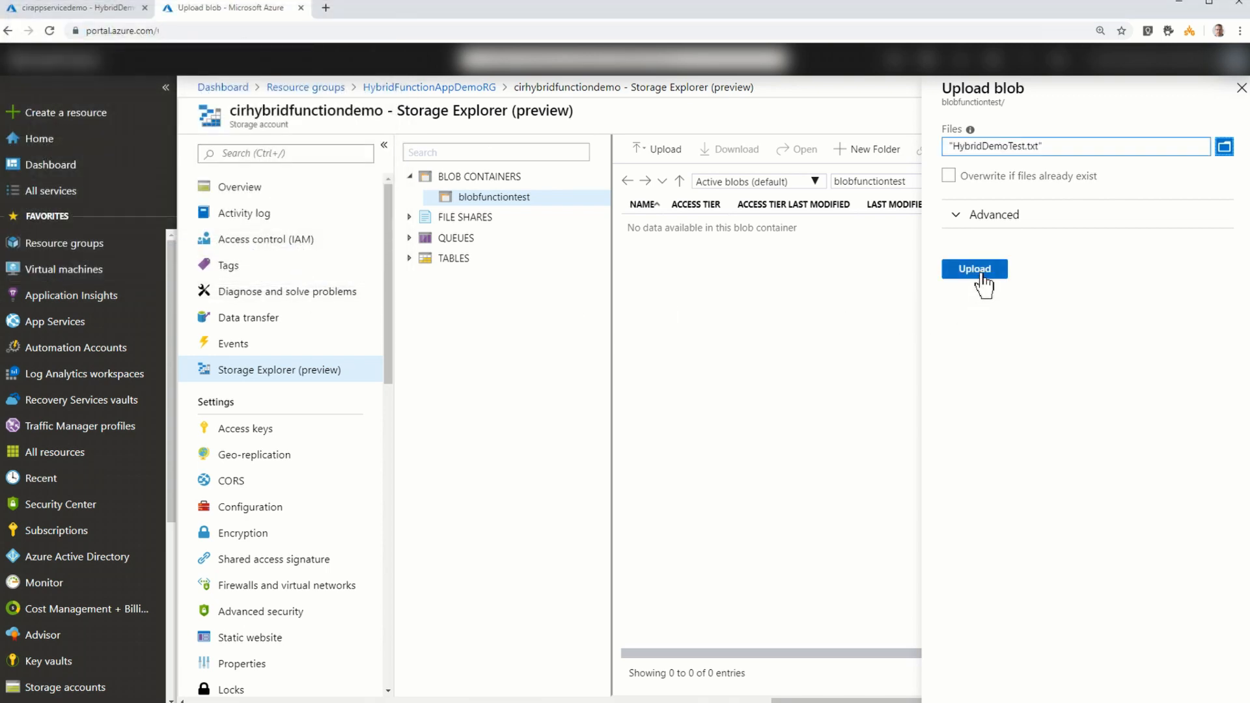
pyautogui.click(985, 268)
# - Open the logs of HybridDemo and paste the logged event JSON into Temp.json in Visual Studio Code
pyautogui.click(101, 7)
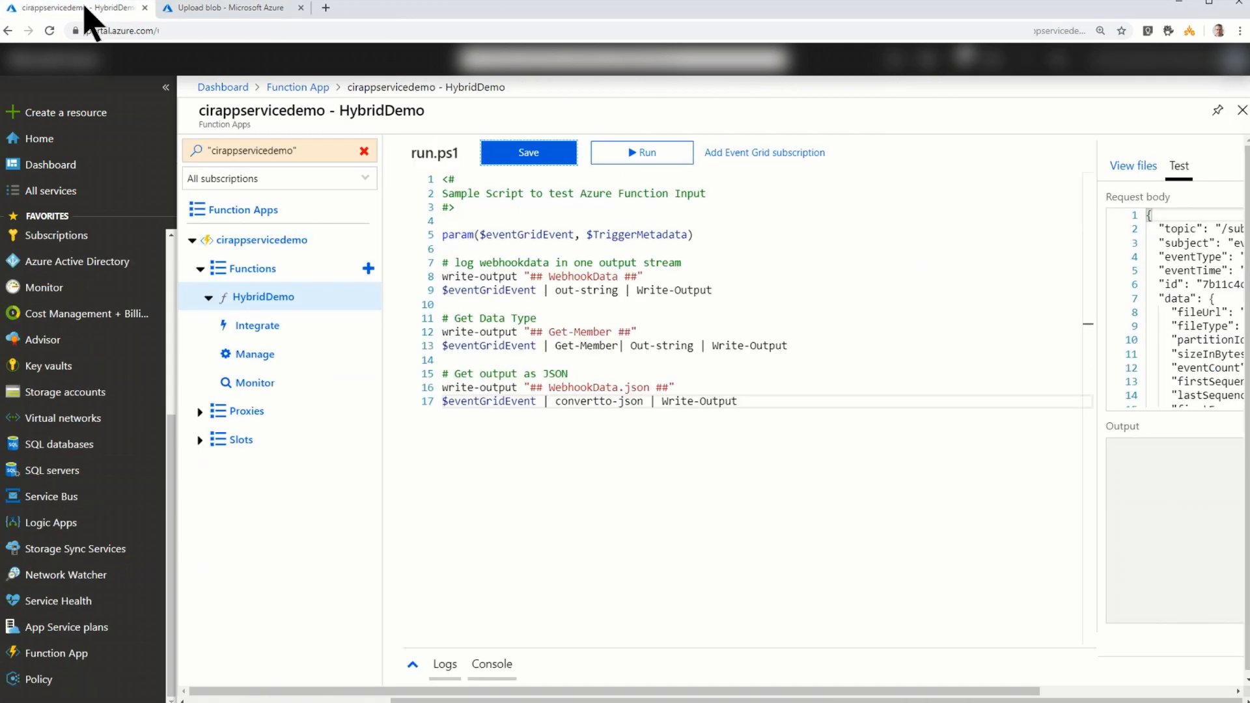
pyautogui.click(446, 665)
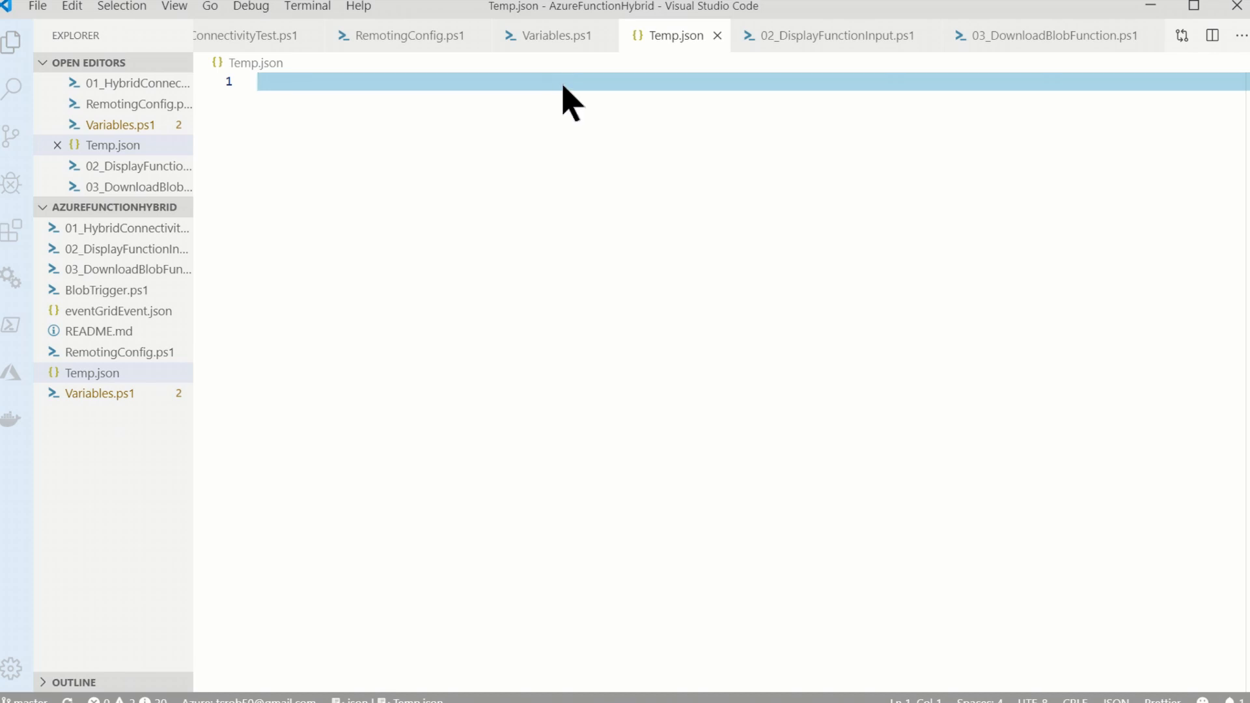
pyautogui.rightClick(561, 86)
pyautogui.click(612, 280)
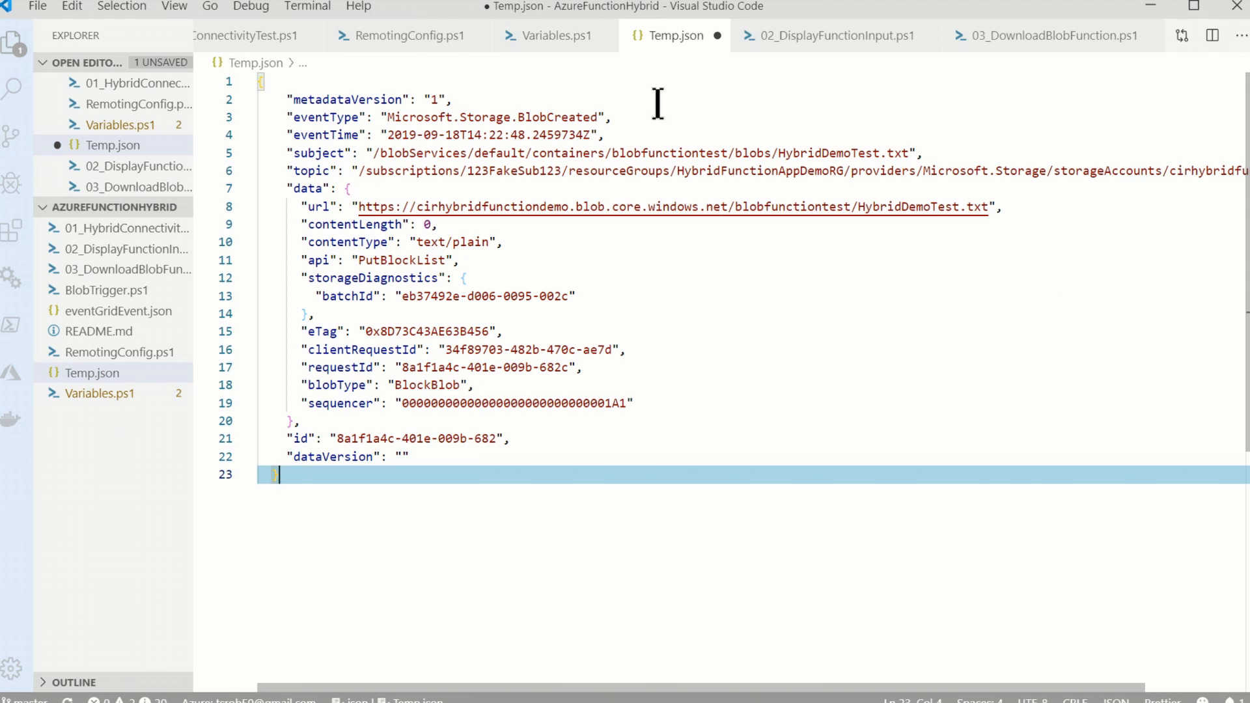
# - In Variables.ps1, replace the $storageAccountName line with code that splits $eventGridEvent.topic on '/' and takes $topicSplit[8], checking the topic in Temp.json
pyautogui.click(558, 41)
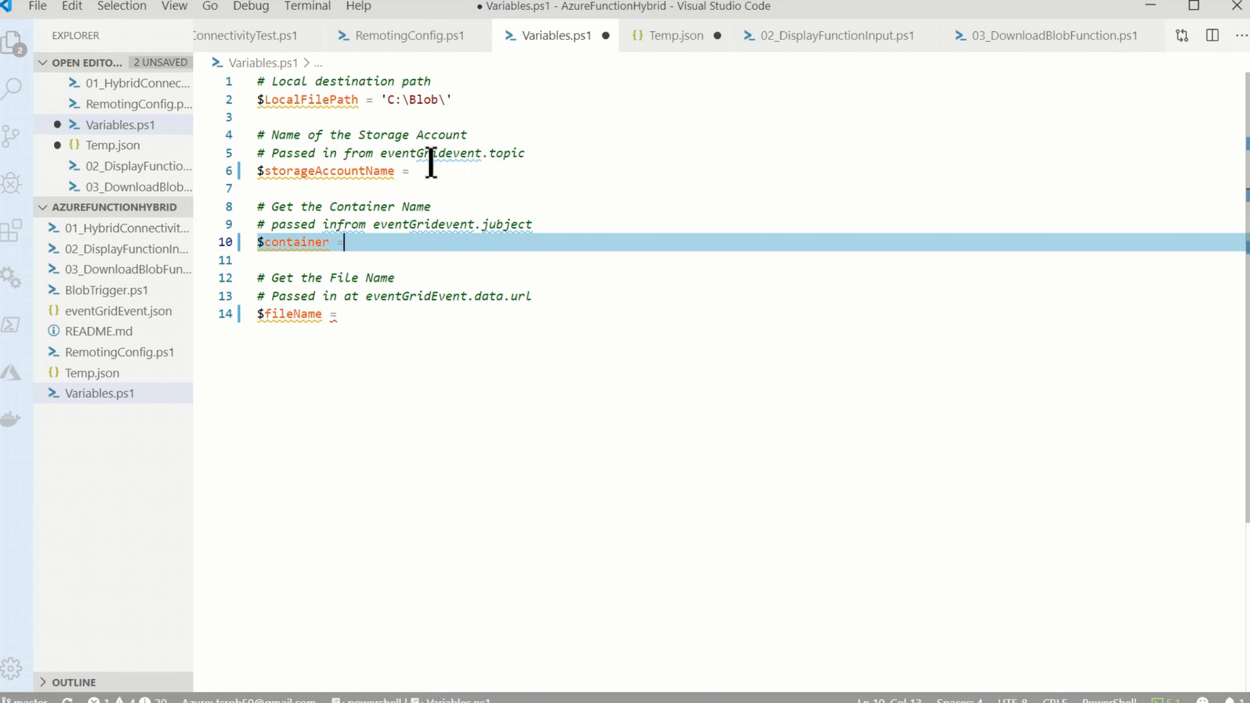
pyautogui.click(674, 45)
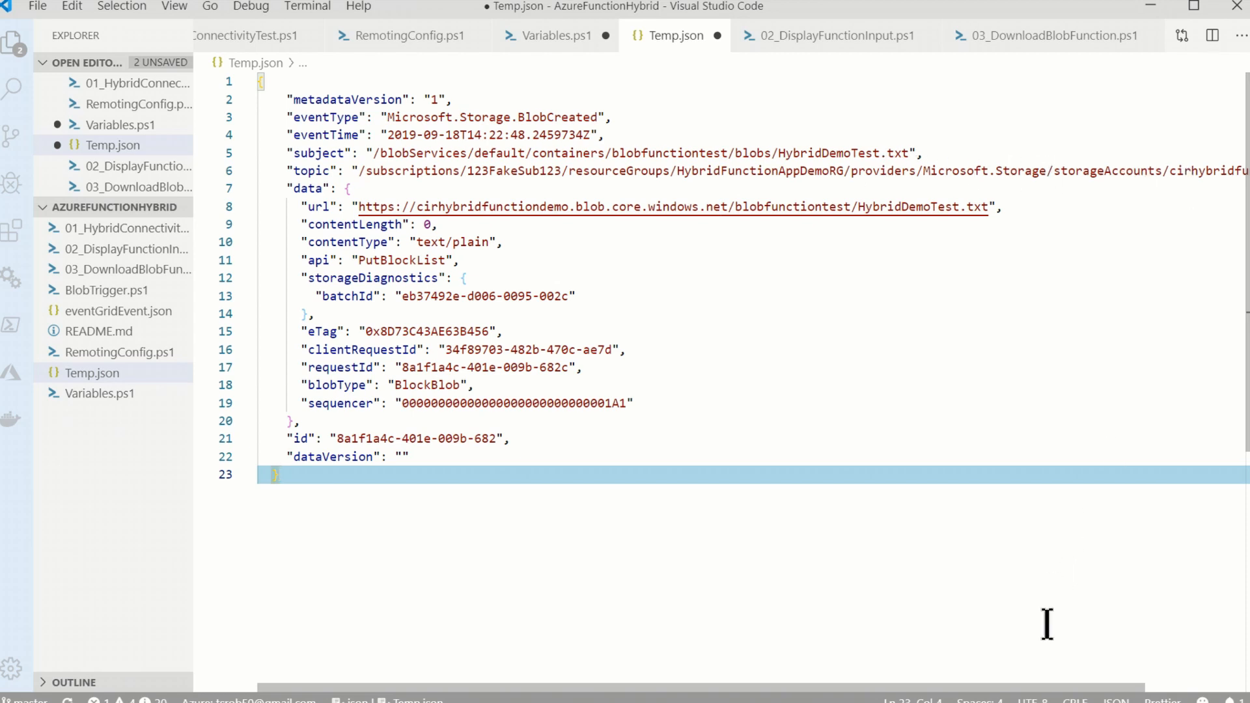
pyautogui.moveTo(1037, 688); pyautogui.dragTo(1139, 688)
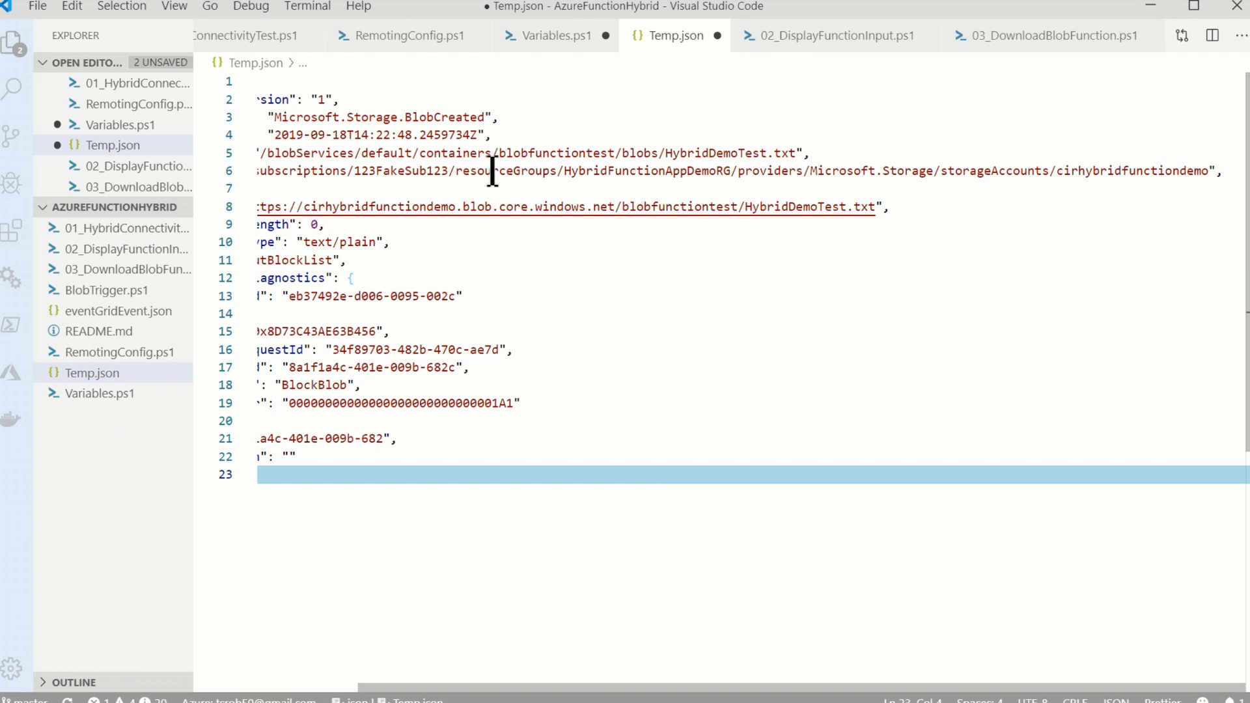
pyautogui.moveTo(845, 688); pyautogui.dragTo(815, 688)
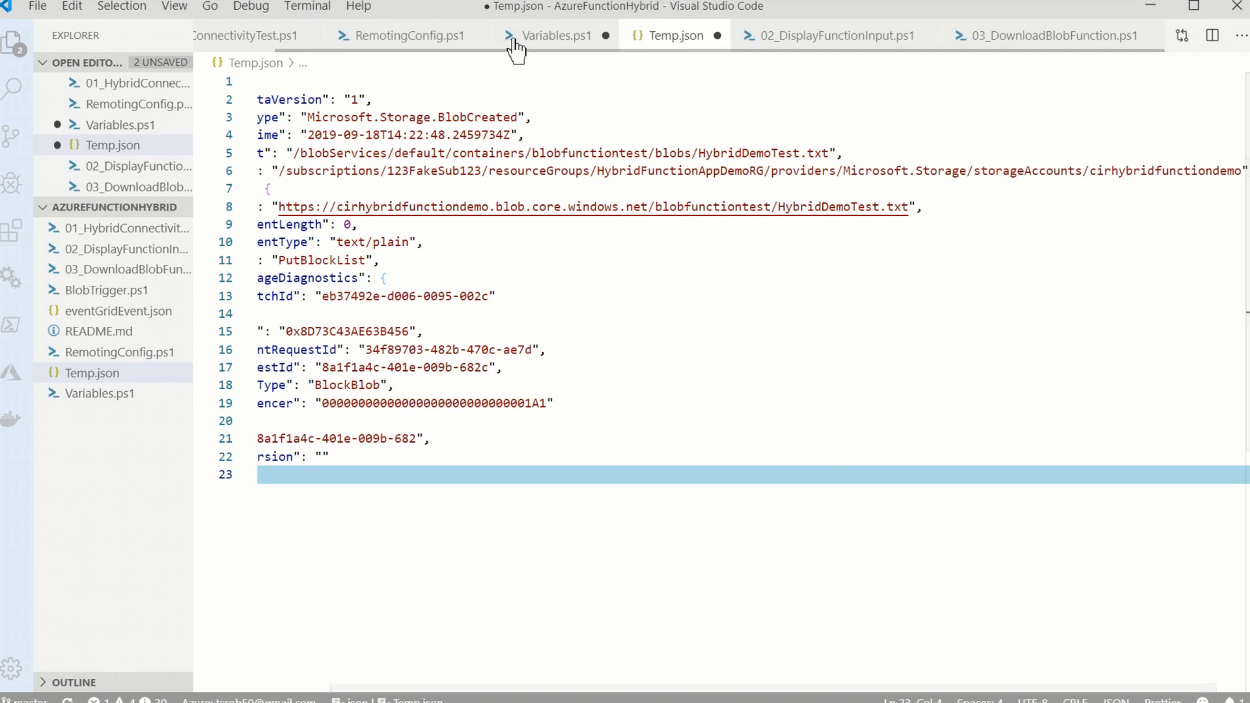
pyautogui.click(543, 45)
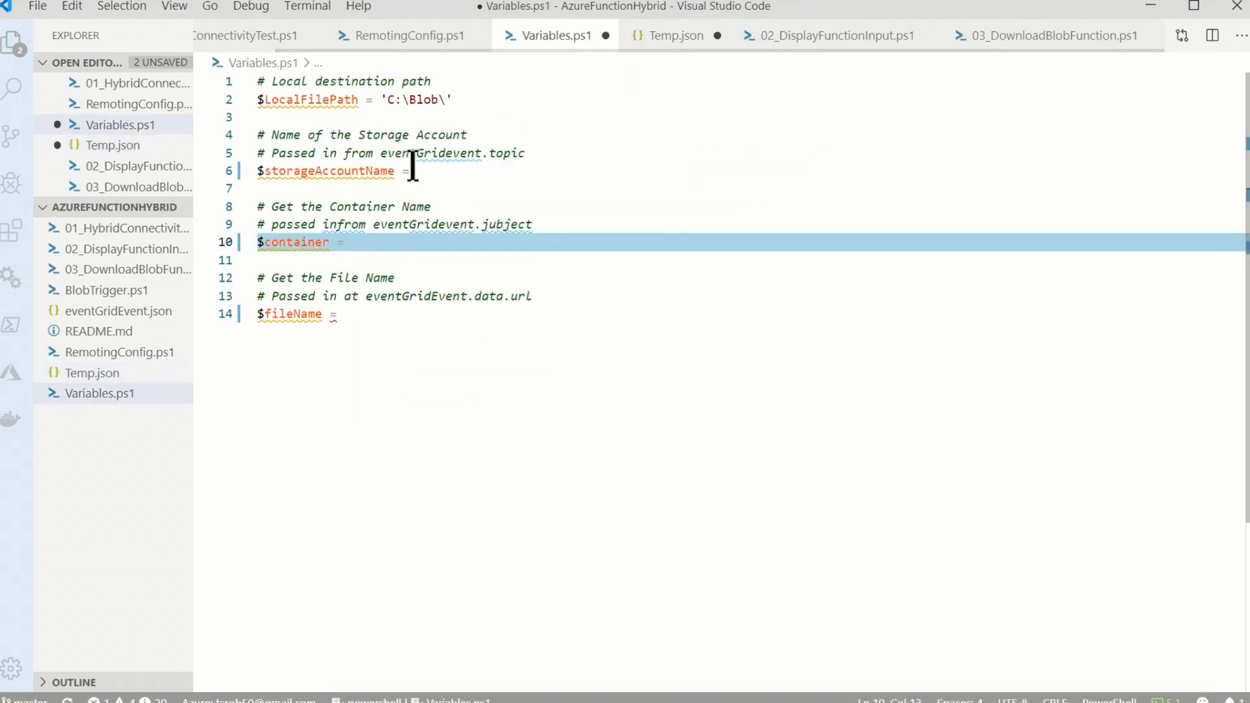
pyautogui.moveTo(410, 170); pyautogui.dragTo(256, 172)
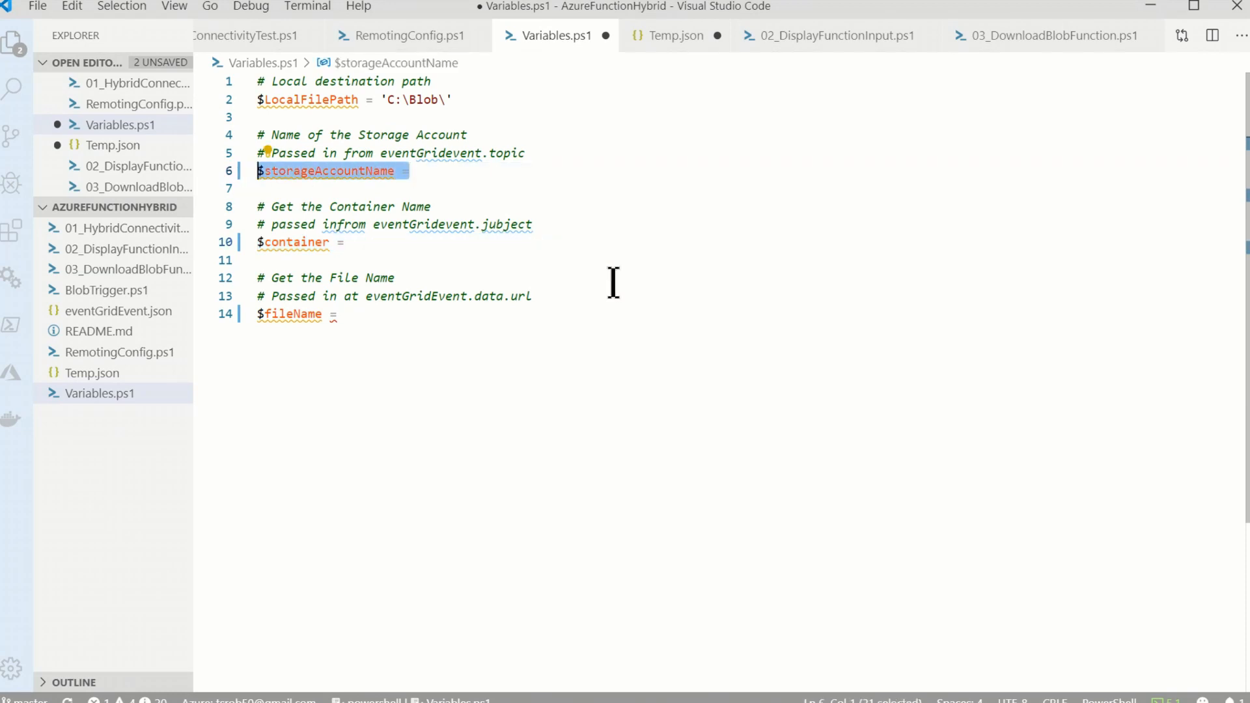
pyautogui.write("$topicSplit = $eventGridEvent.topic -split '/' $storageAccountName = $topicSplit[8]")
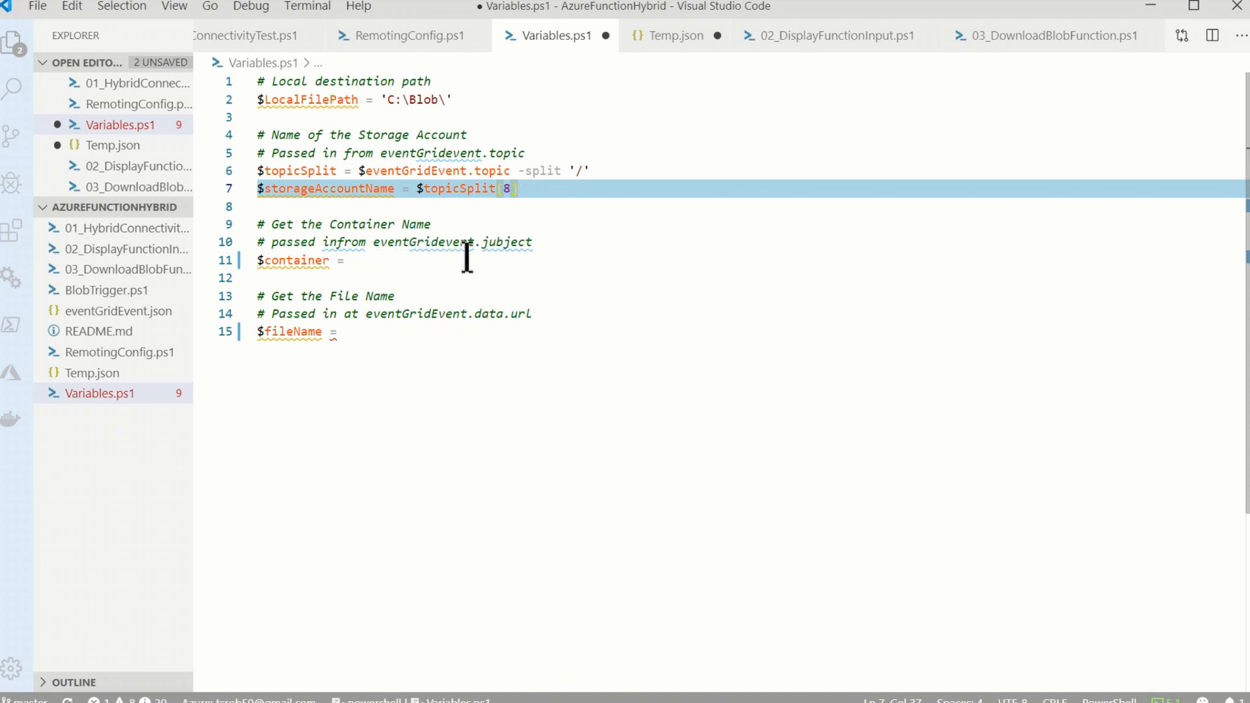
# - Correct the misspelled property in the container name comment to eventGridevent.Subject
pyautogui.click(492, 247)
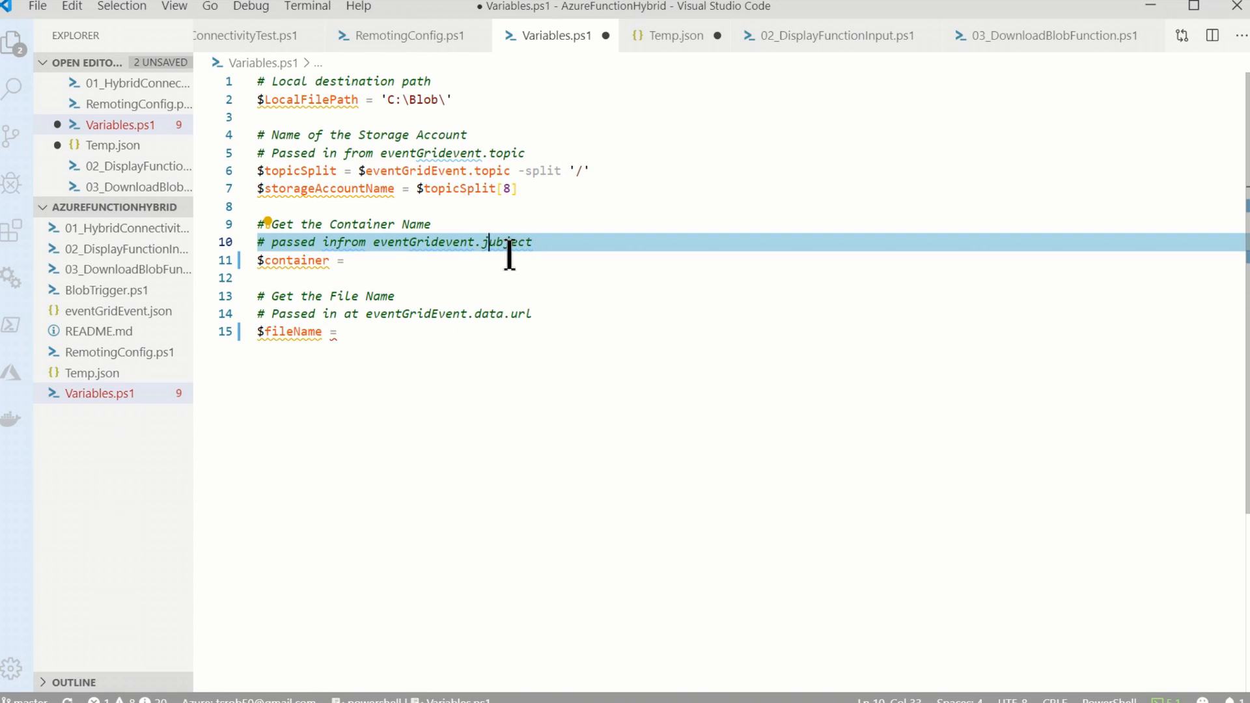
pyautogui.press('BackSpace')
pyautogui.write('S')
# - Check the subject in Temp.json and replace the $container line with code that splits $eventGridEvent.subject on '/' and takes $subject[4]
pyautogui.click(680, 45)
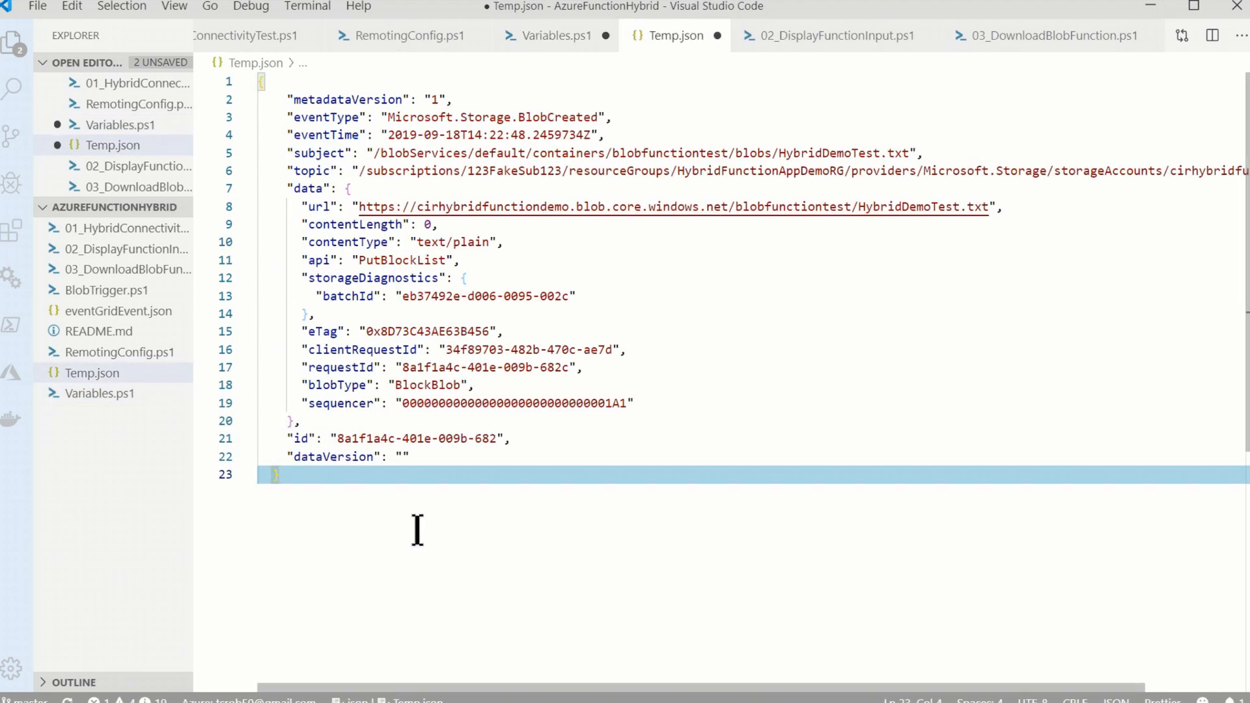
pyautogui.click(303, 154)
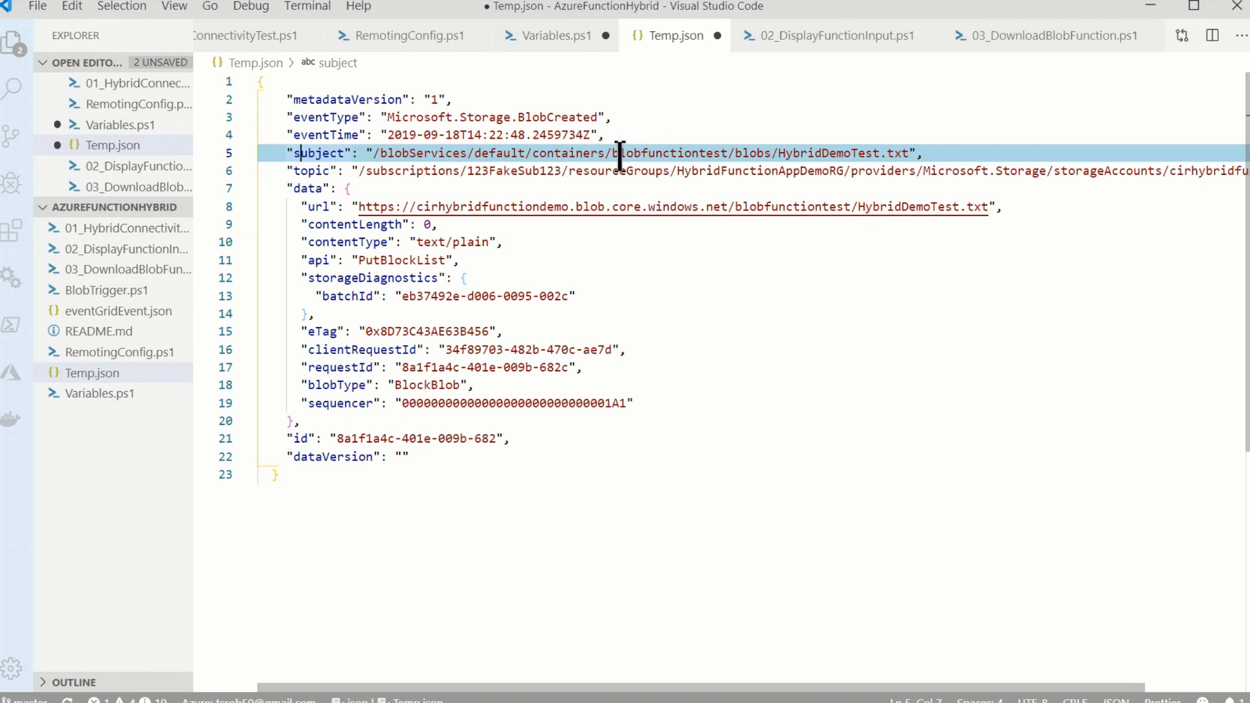
pyautogui.moveTo(619, 154); pyautogui.dragTo(714, 154)
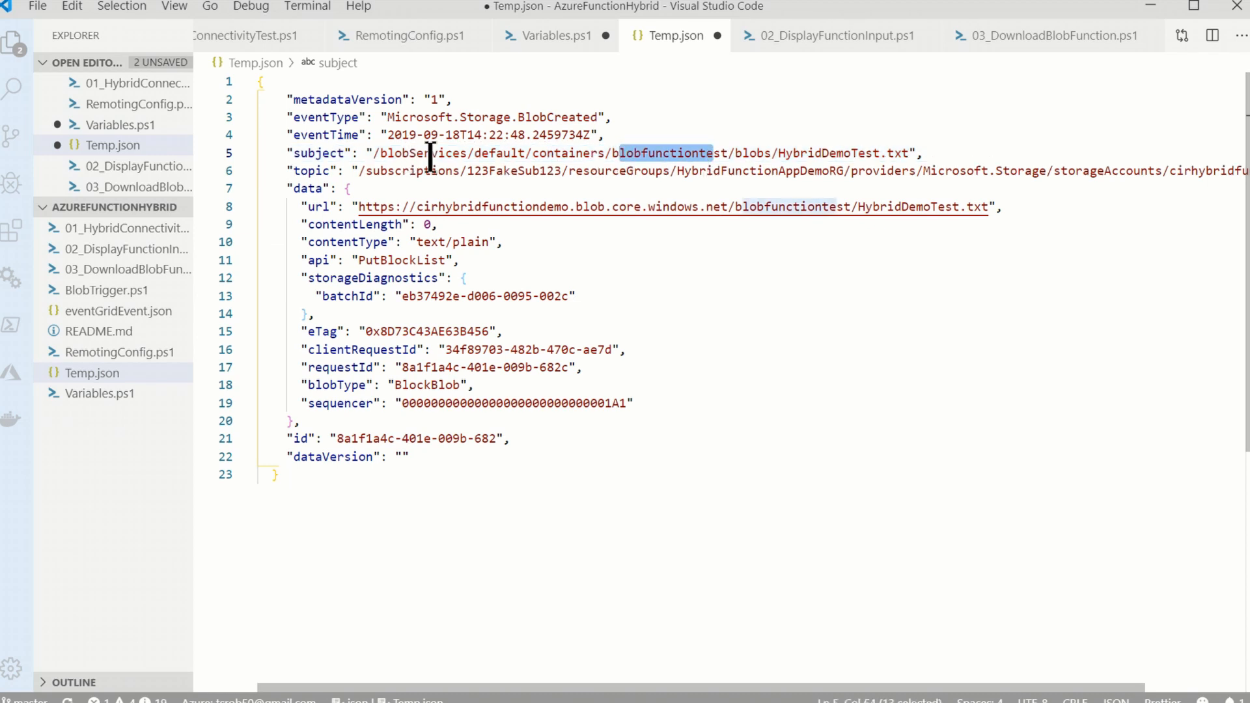
pyautogui.click(547, 41)
pyautogui.moveTo(343, 260); pyautogui.dragTo(260, 263)
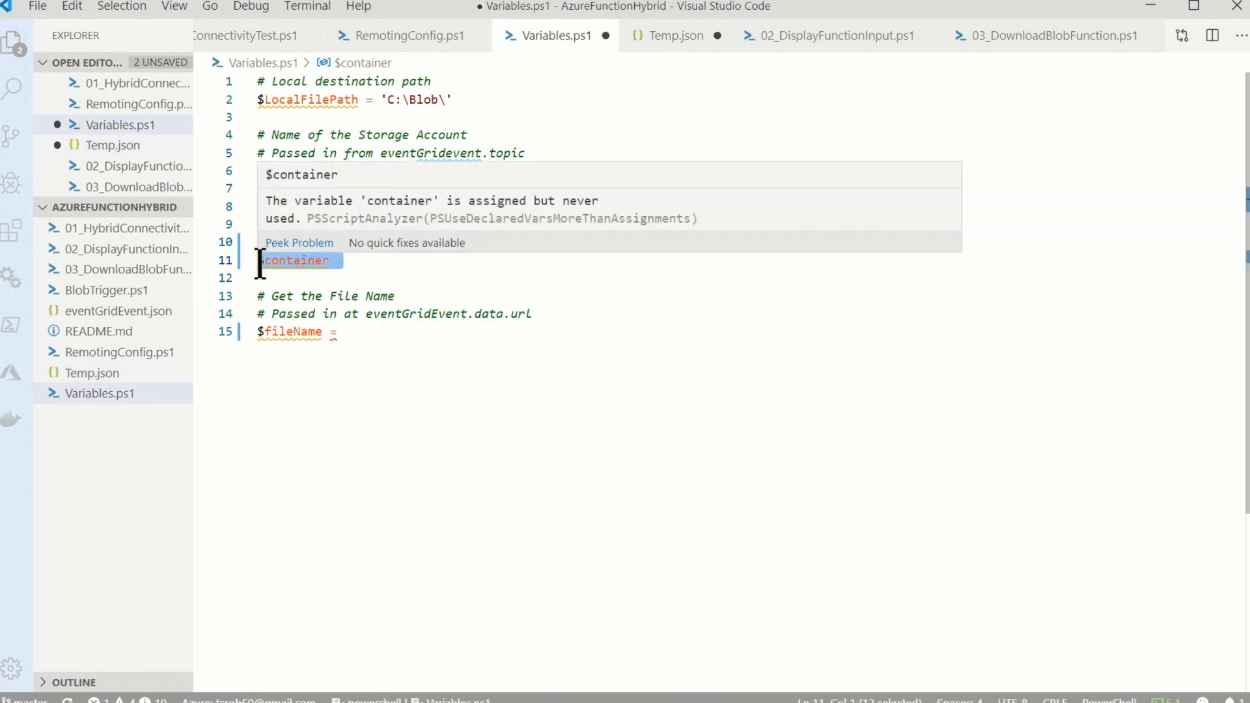
pyautogui.write("$subject = $eventGridEvent.subject -split '/' $container = $subject[4]")
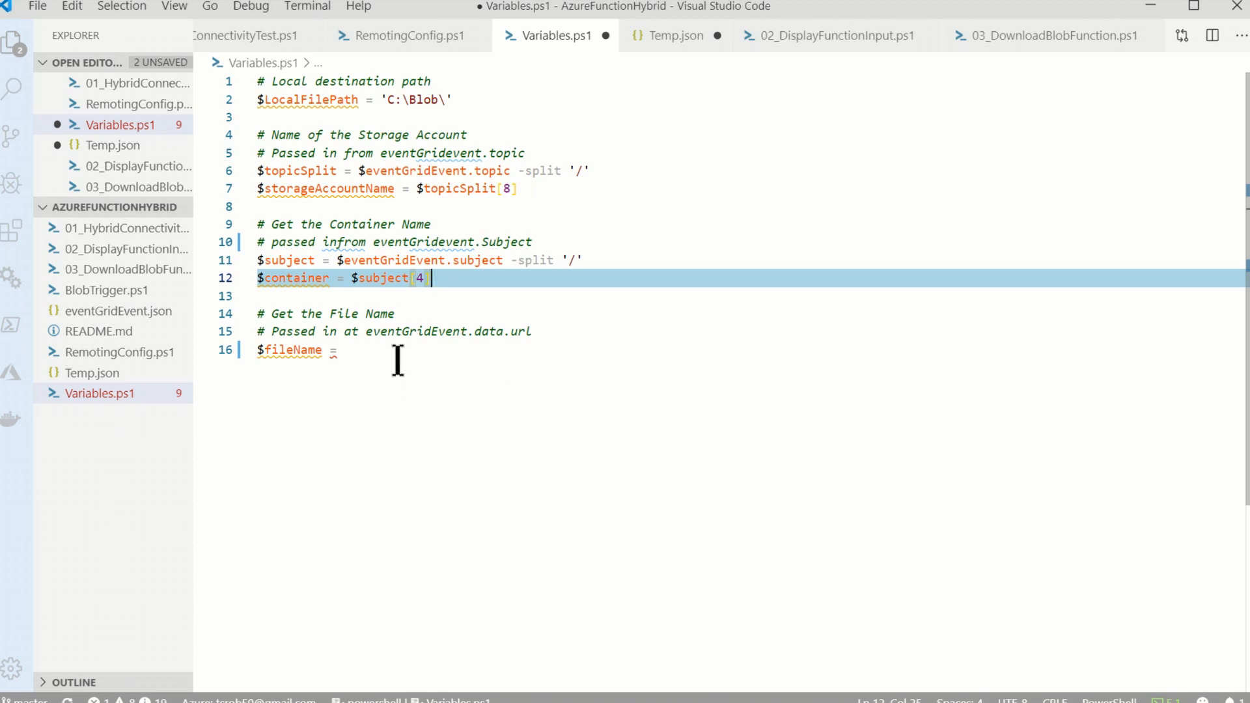
pyautogui.click(677, 36)
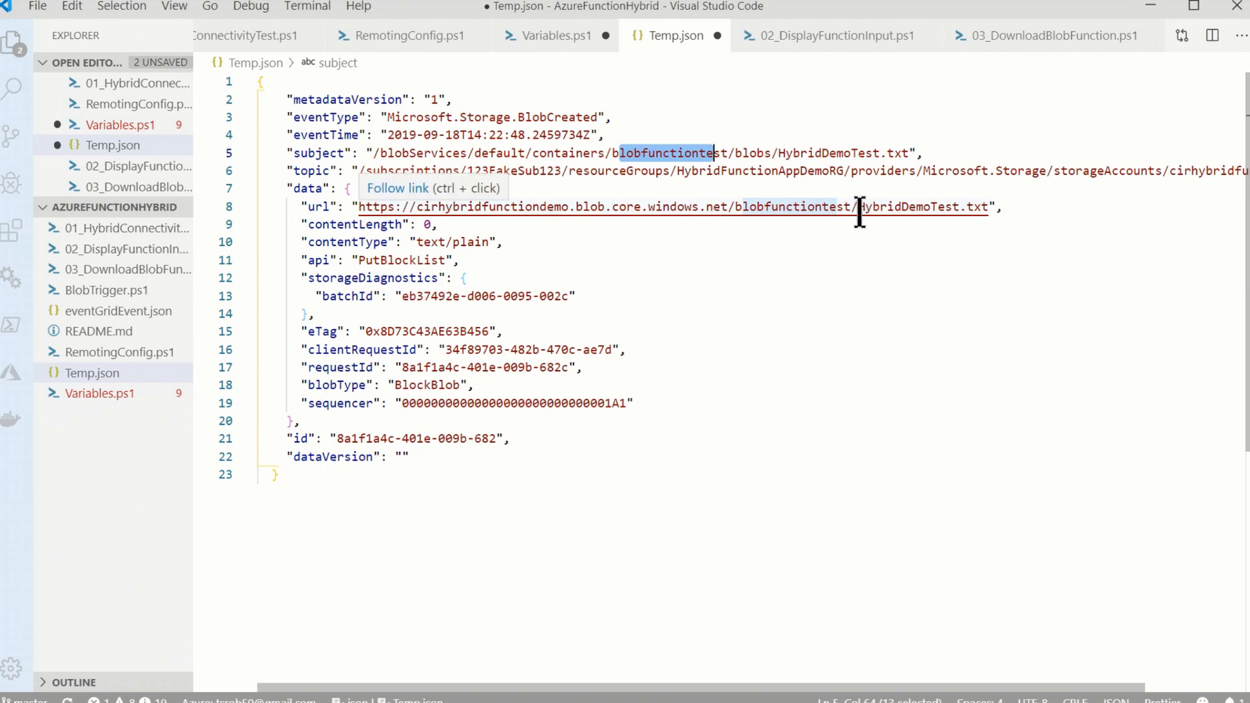
pyautogui.click(550, 35)
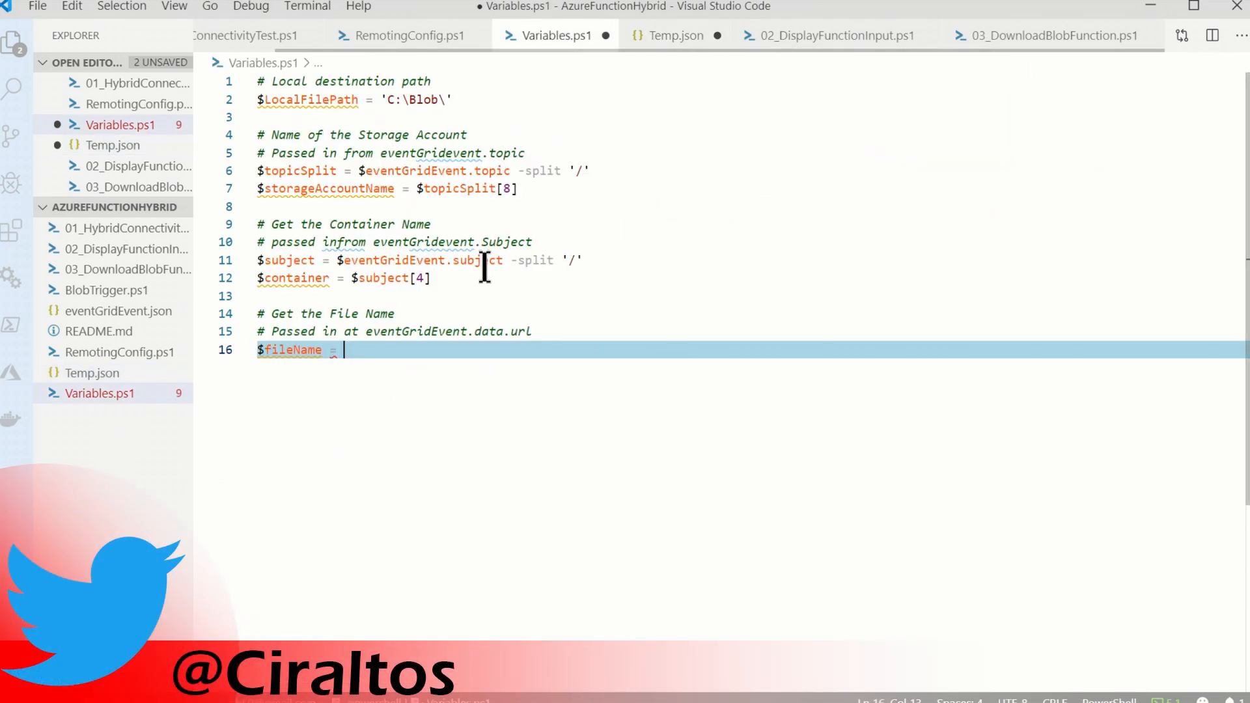
pyautogui.write('$eventGridEvent.data.url -replace "https://$storageAccountName.blob.core.windows.net/$container/", ""')
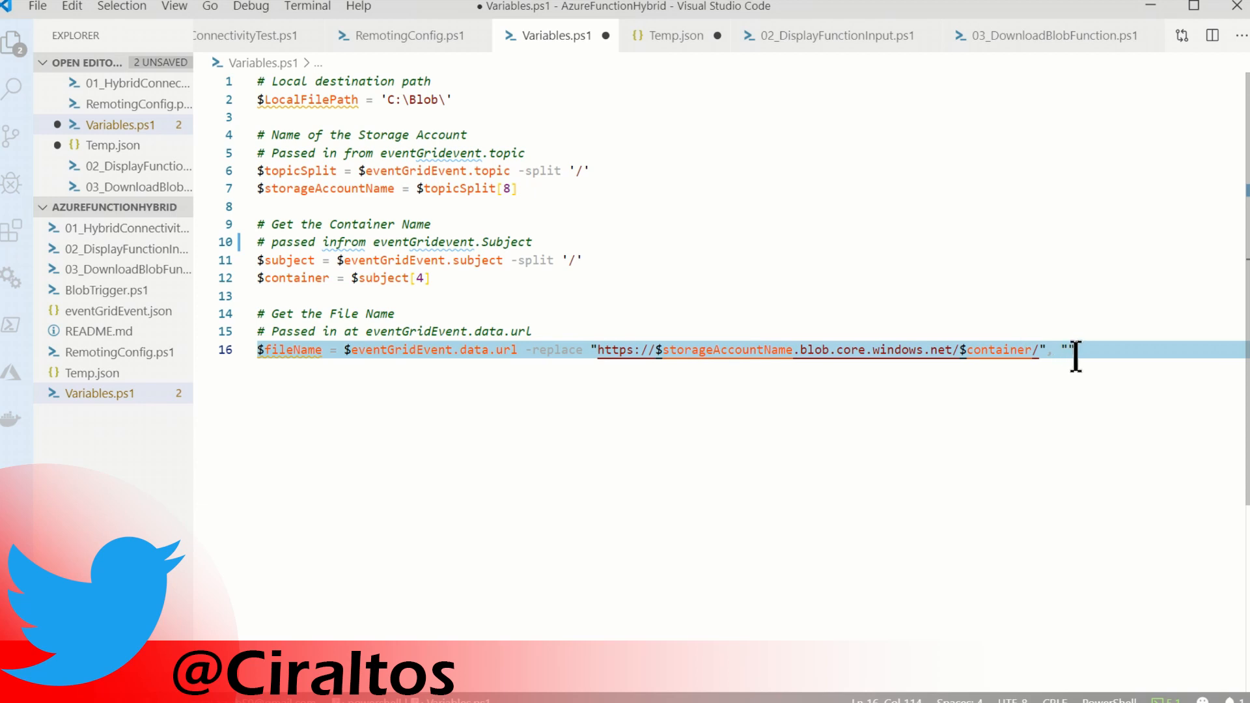
pyautogui.click(679, 44)
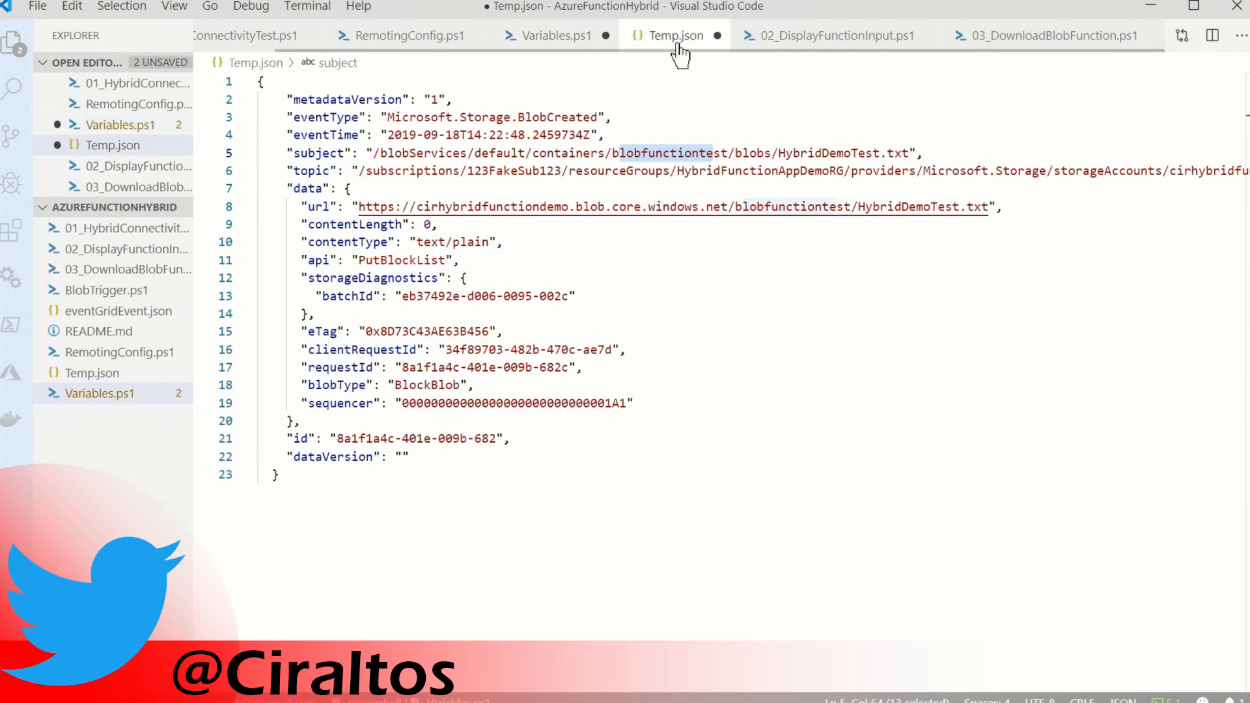
pyautogui.click(850, 206)
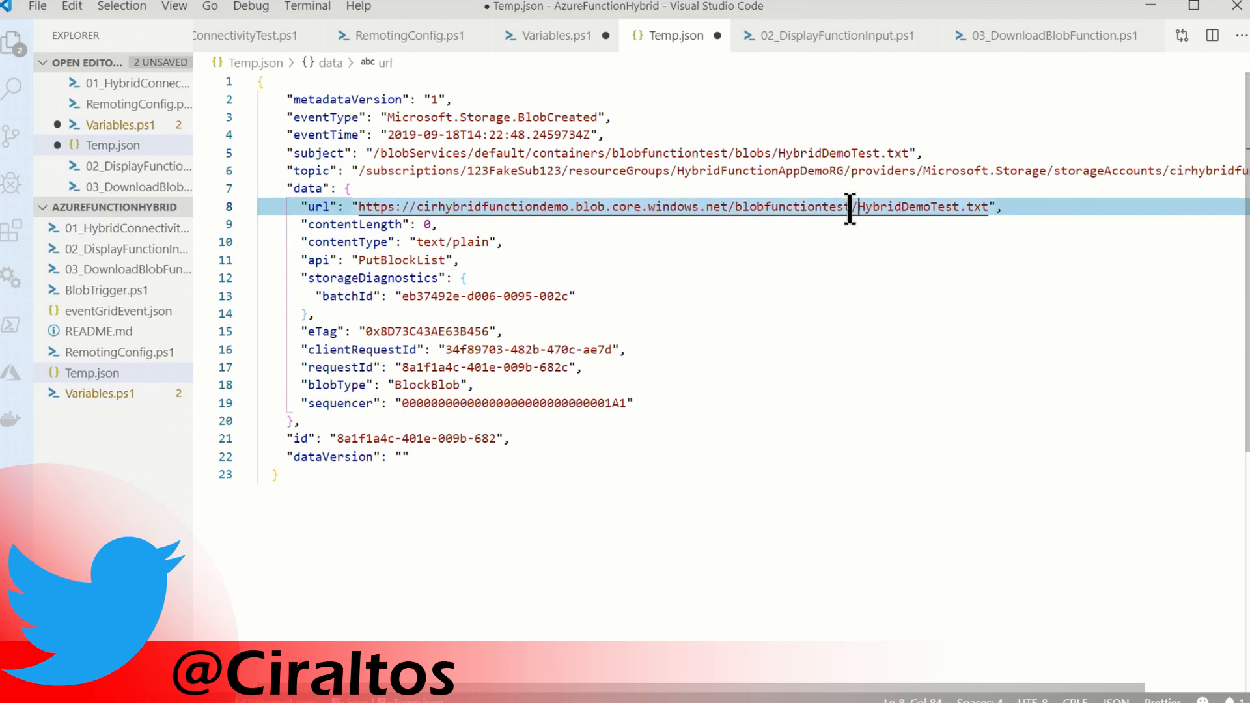
pyautogui.moveTo(850, 207); pyautogui.dragTo(357, 207)
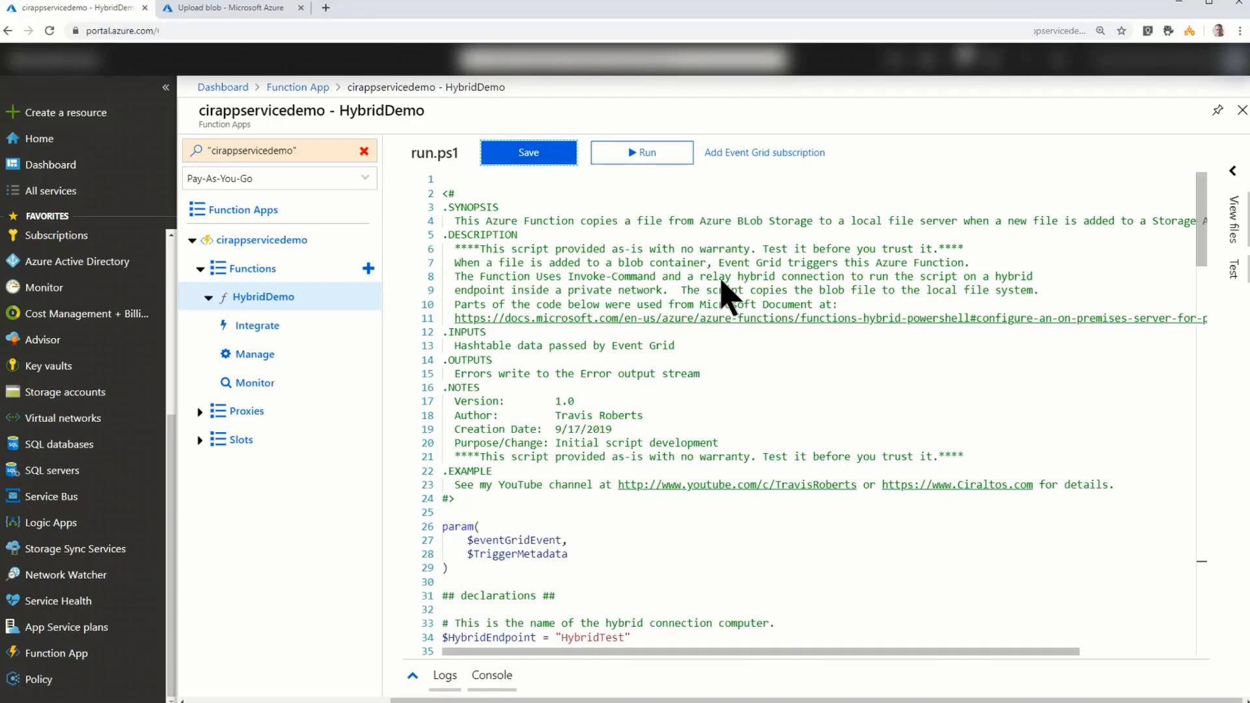
# - In the Azure portal, examine HybridDemo's run.ps1 from the declarations and event parsing to the script block for the remote server
pyautogui.scroll(-4, 724, 289)
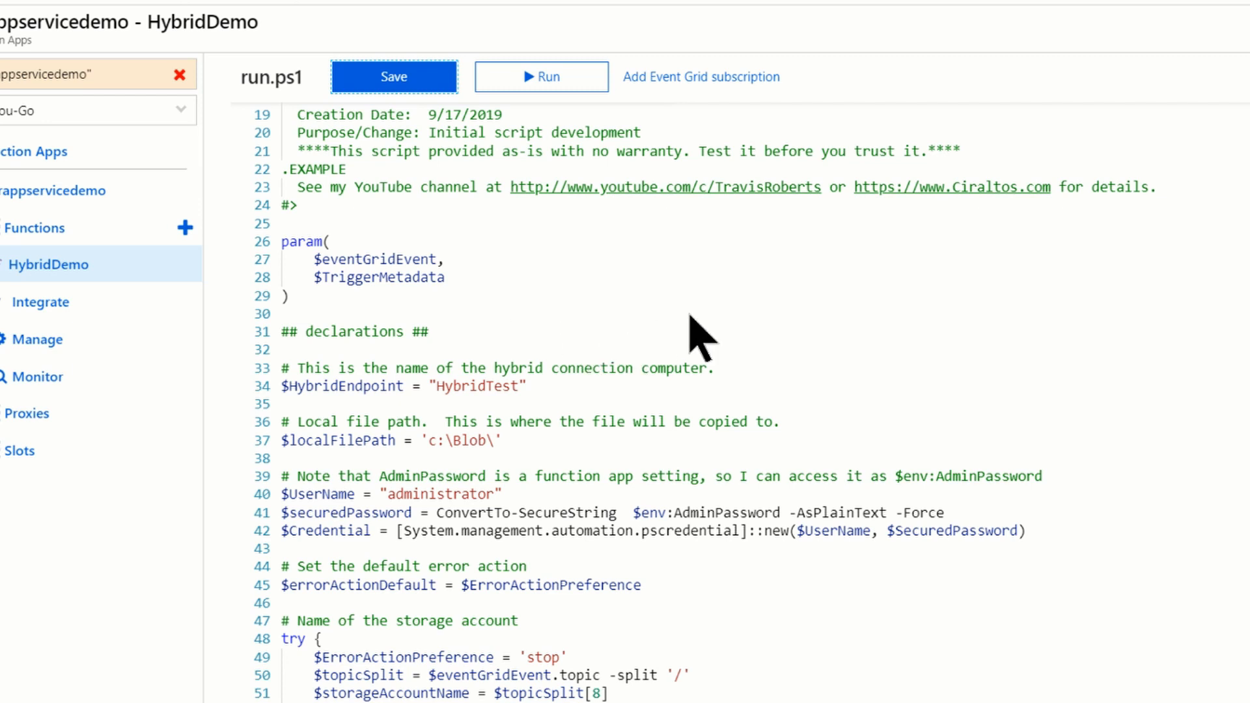
pyautogui.scroll(-1, 550, 391)
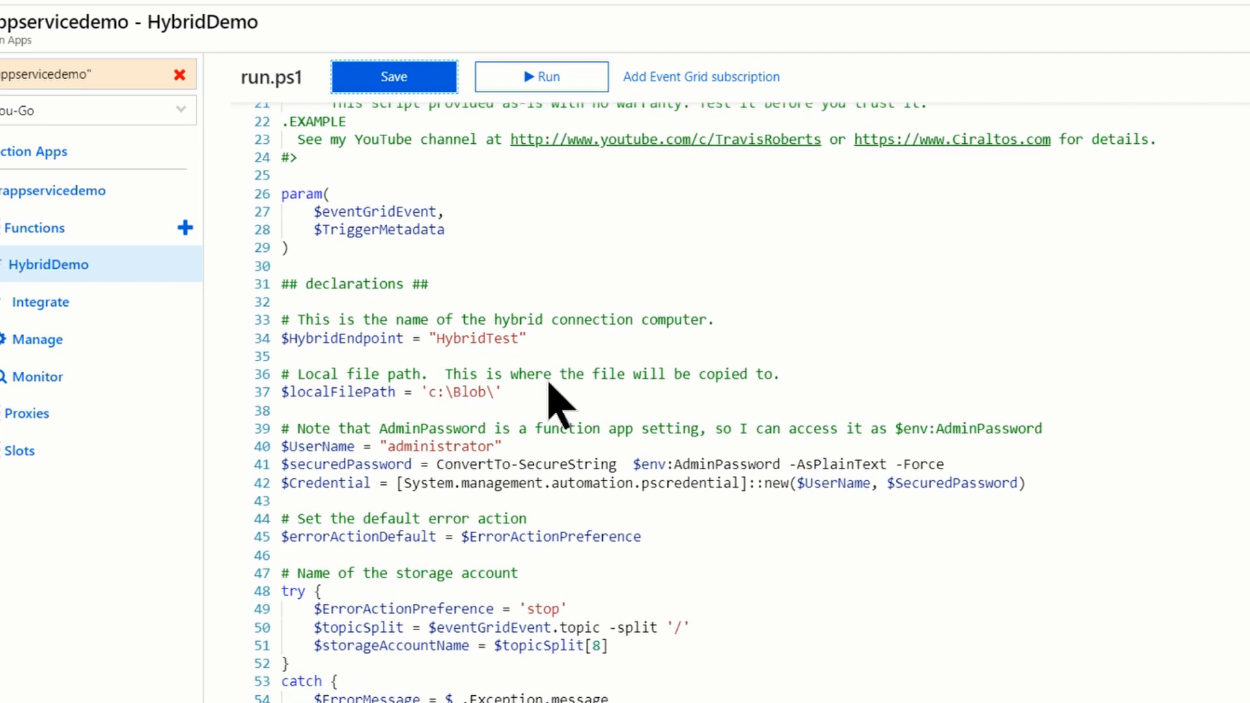
pyautogui.scroll(-1, 553, 365)
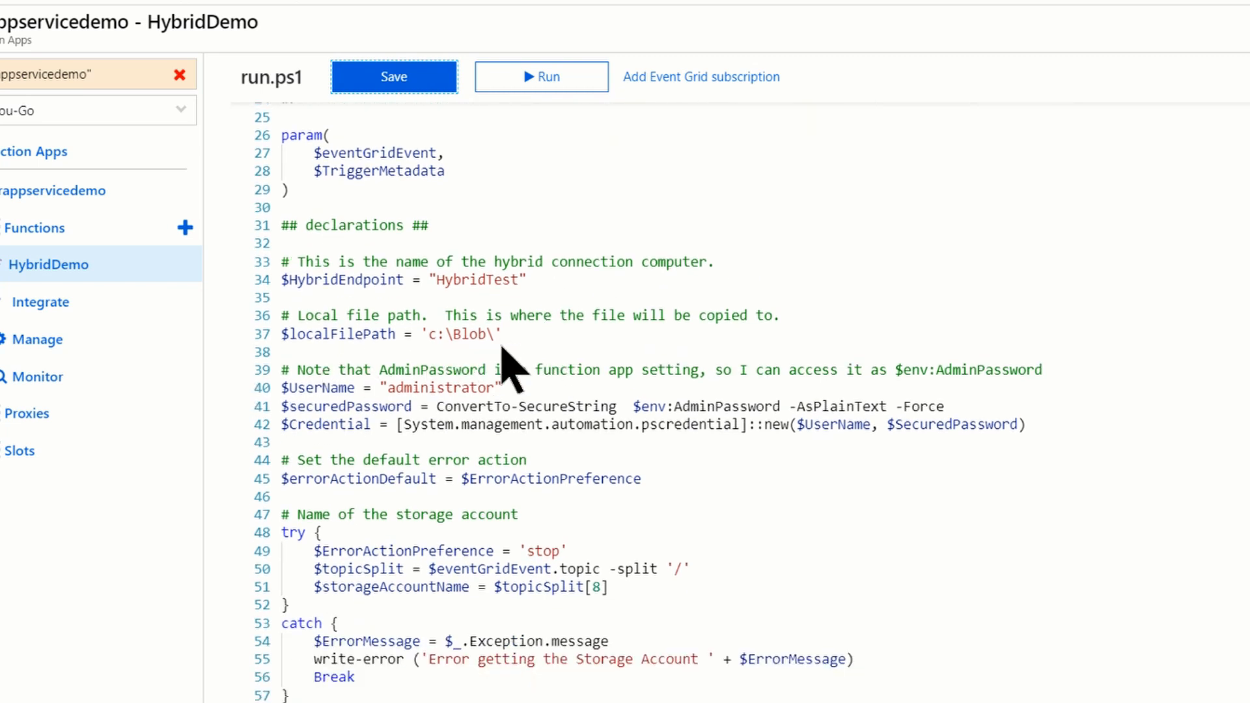
pyautogui.scroll(-1, 508, 365)
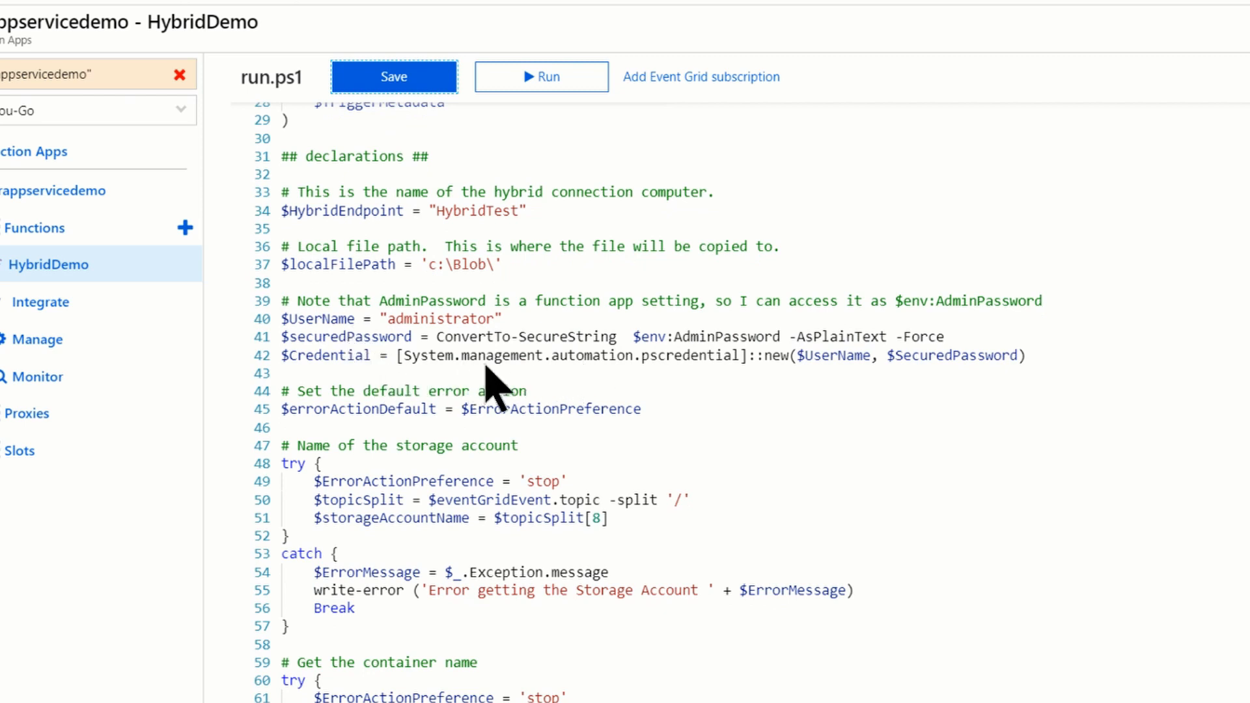
pyautogui.scroll(-1, 488, 376)
pyautogui.scroll(-1, 485, 376)
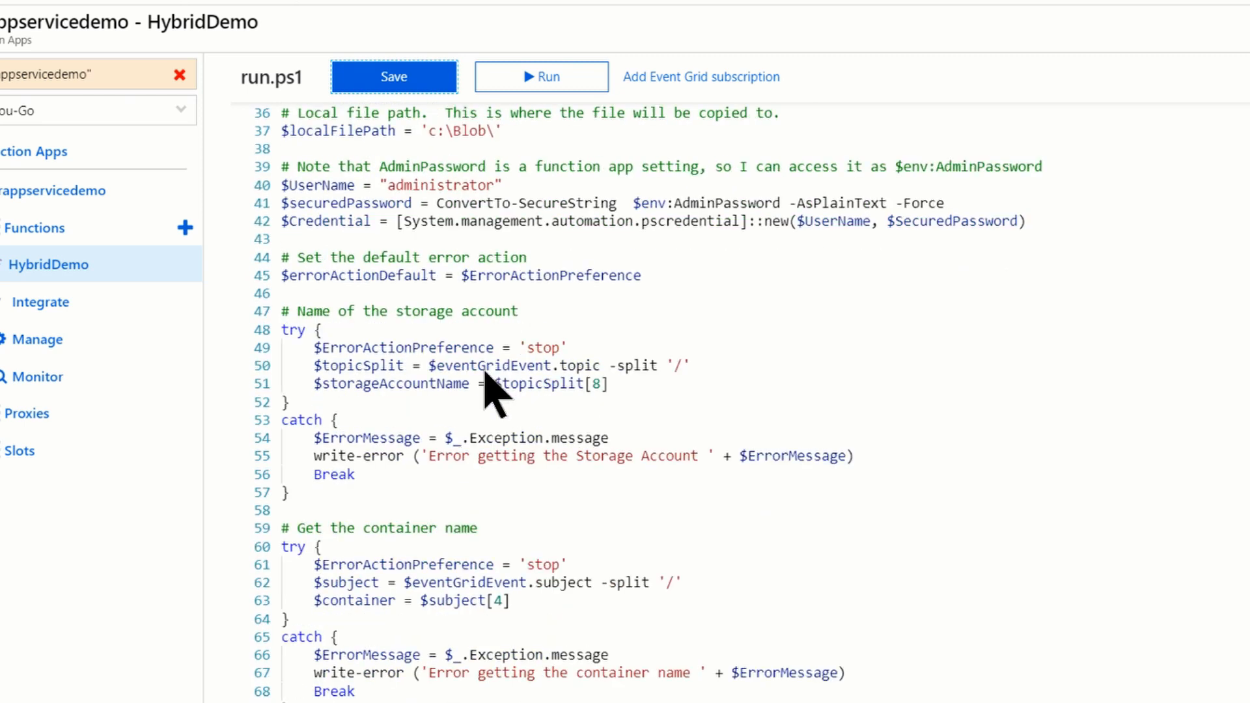
pyautogui.scroll(-2, 374, 410)
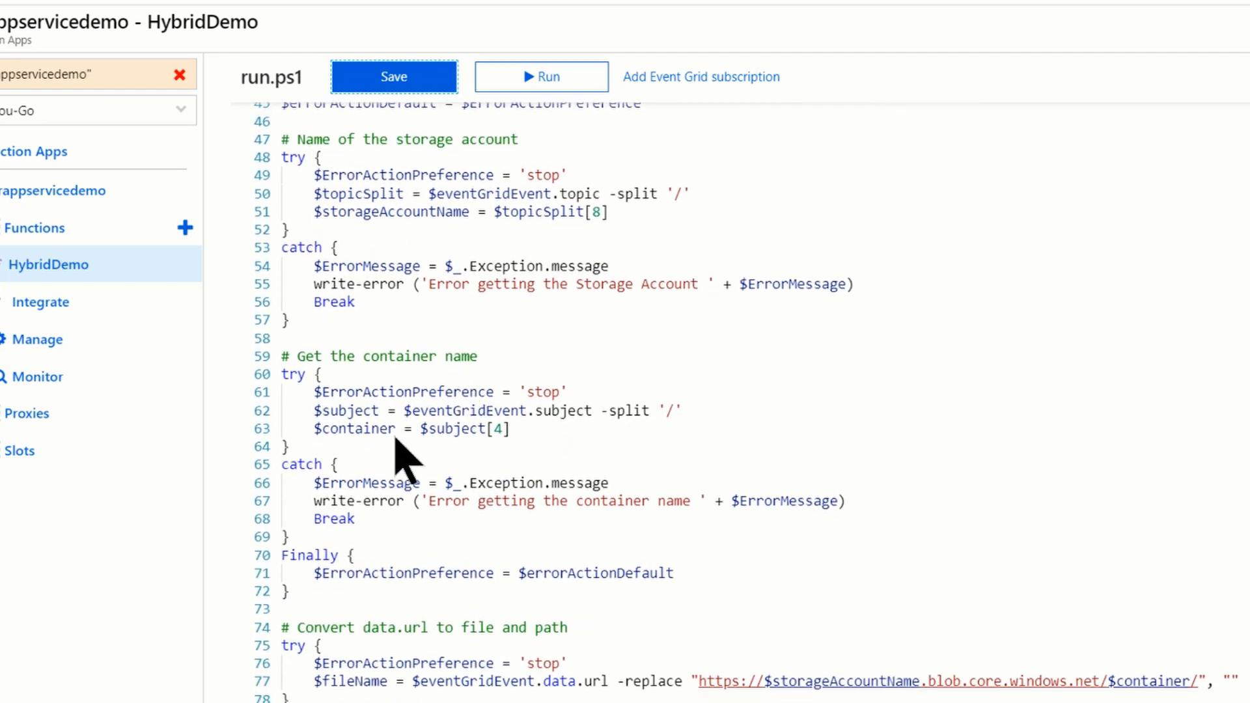
pyautogui.scroll(-4, 482, 454)
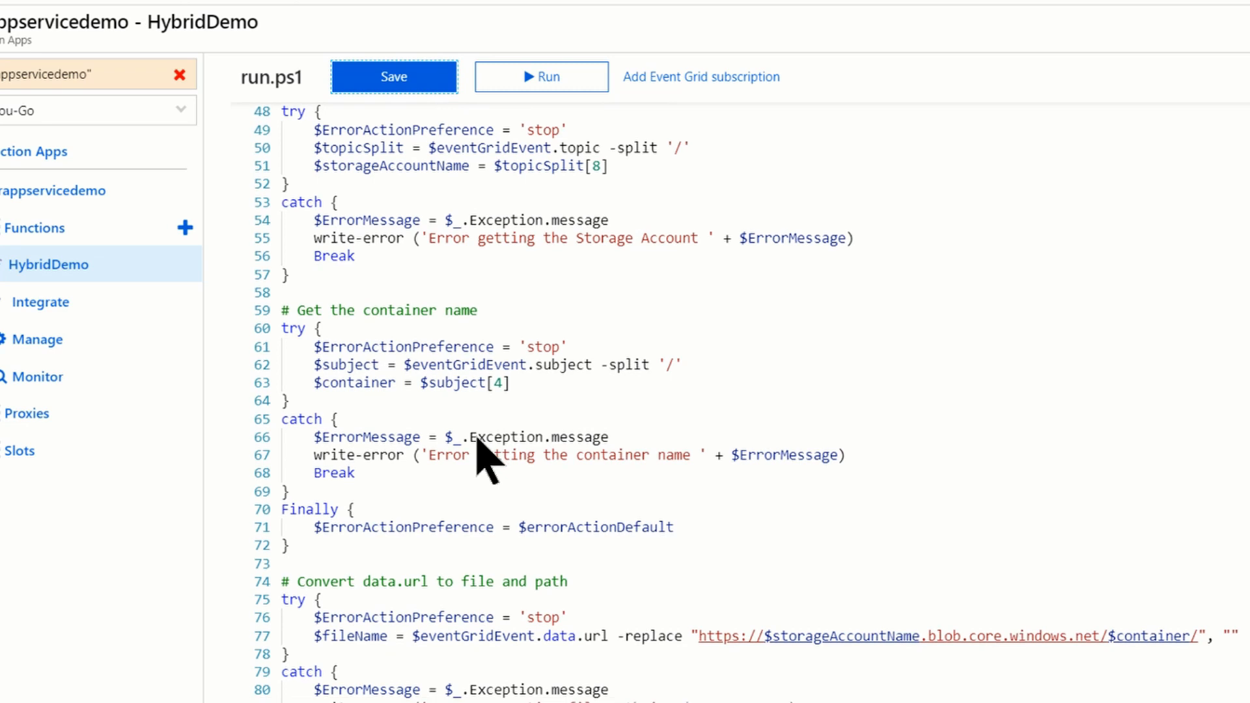
pyautogui.scroll(-2, 480, 388)
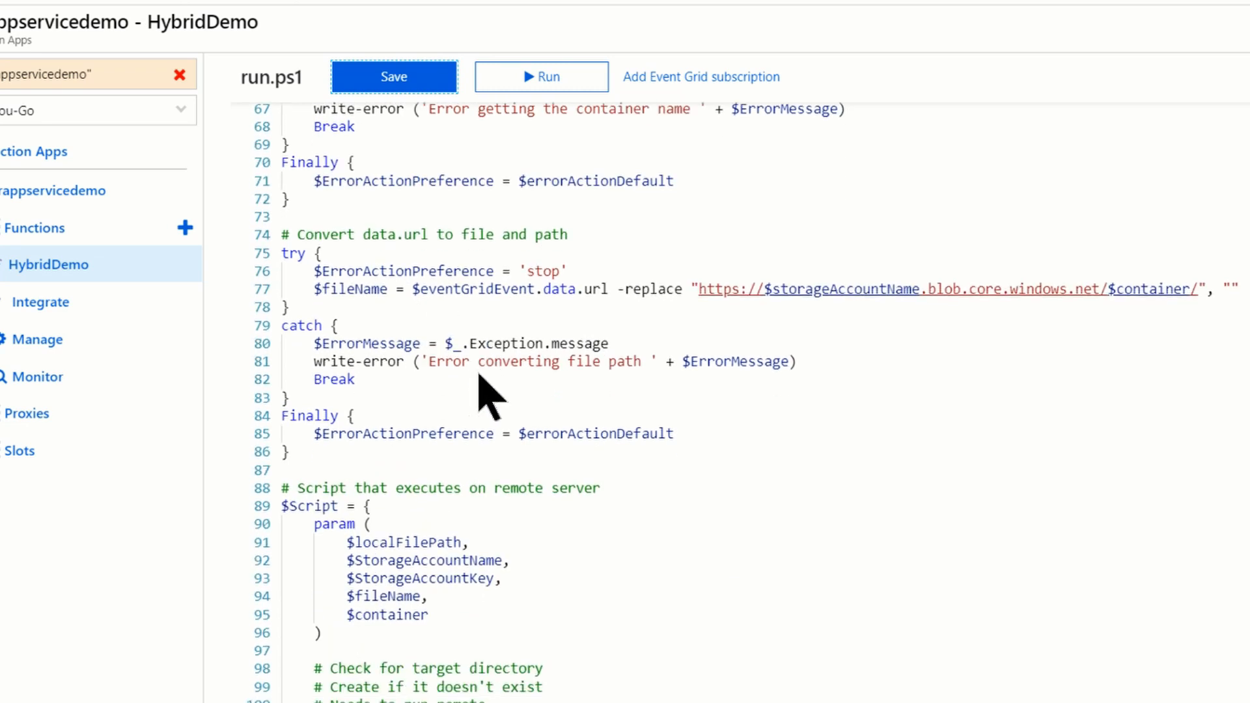
pyautogui.scroll(-1, 490, 394)
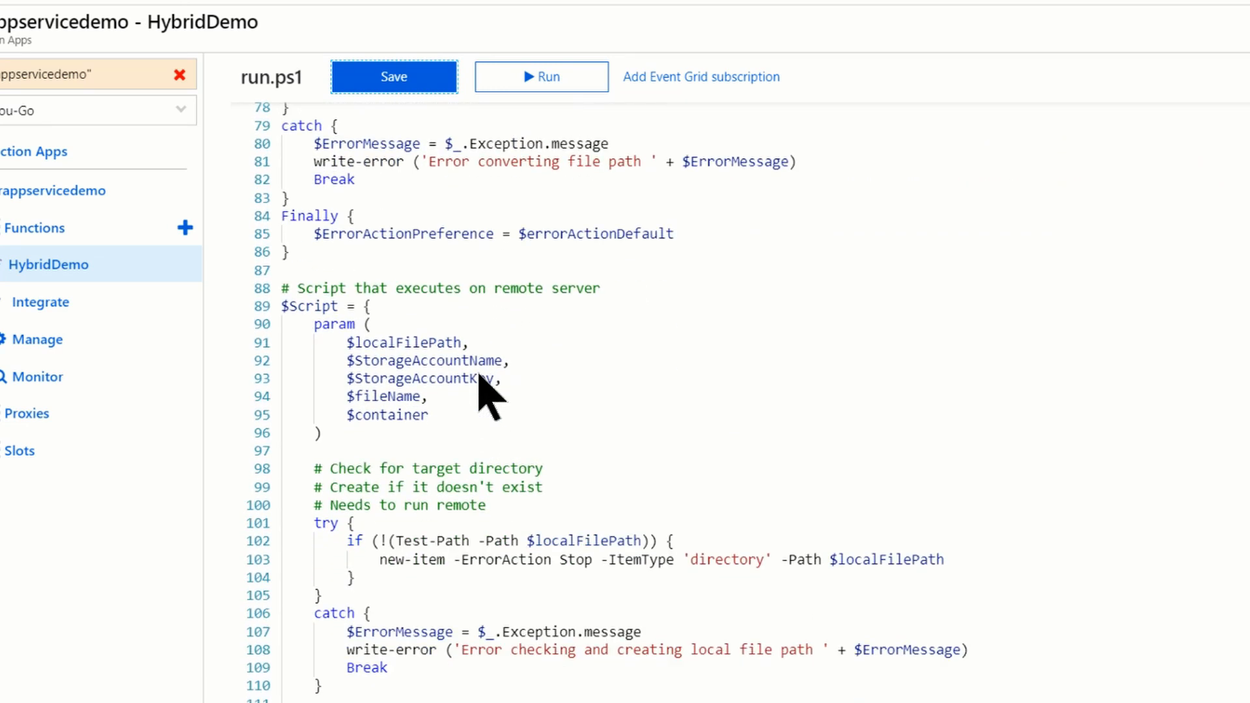
pyautogui.scroll(-1, 485, 384)
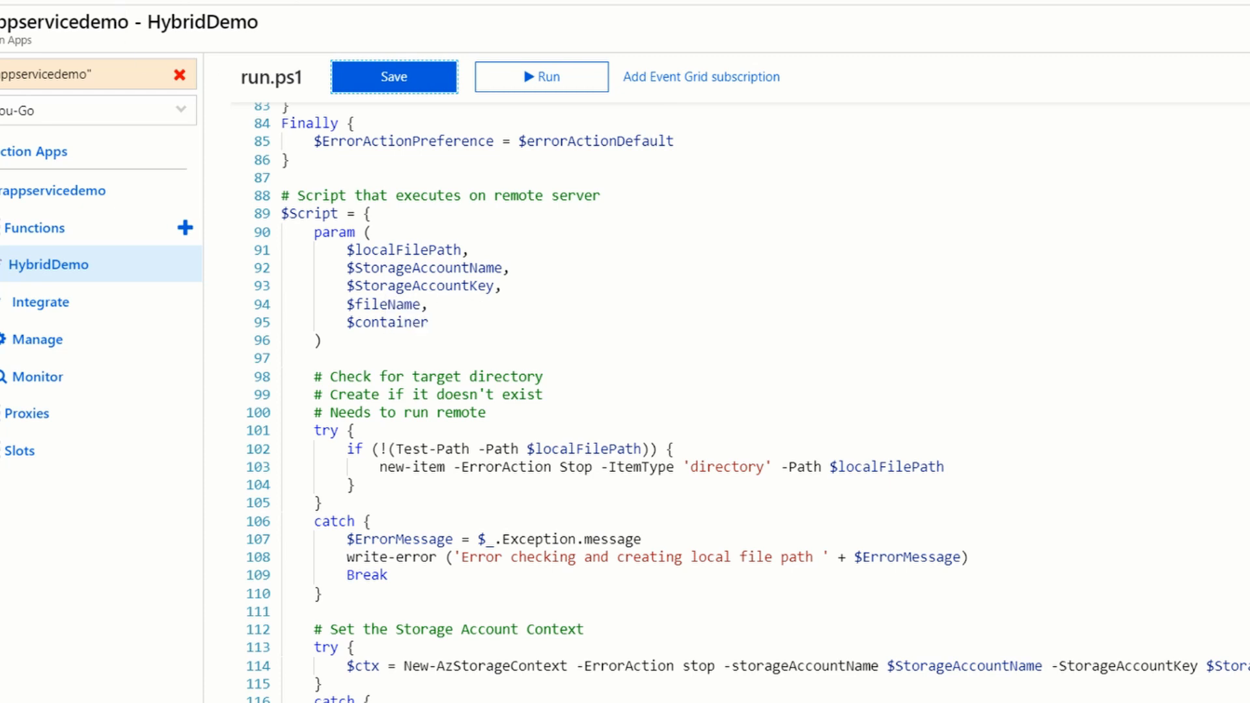
# - Open the configuration of the cirappservicedemo function app and start a new application setting named cirhybridfunctiondemokey
pyautogui.click(35, 192)
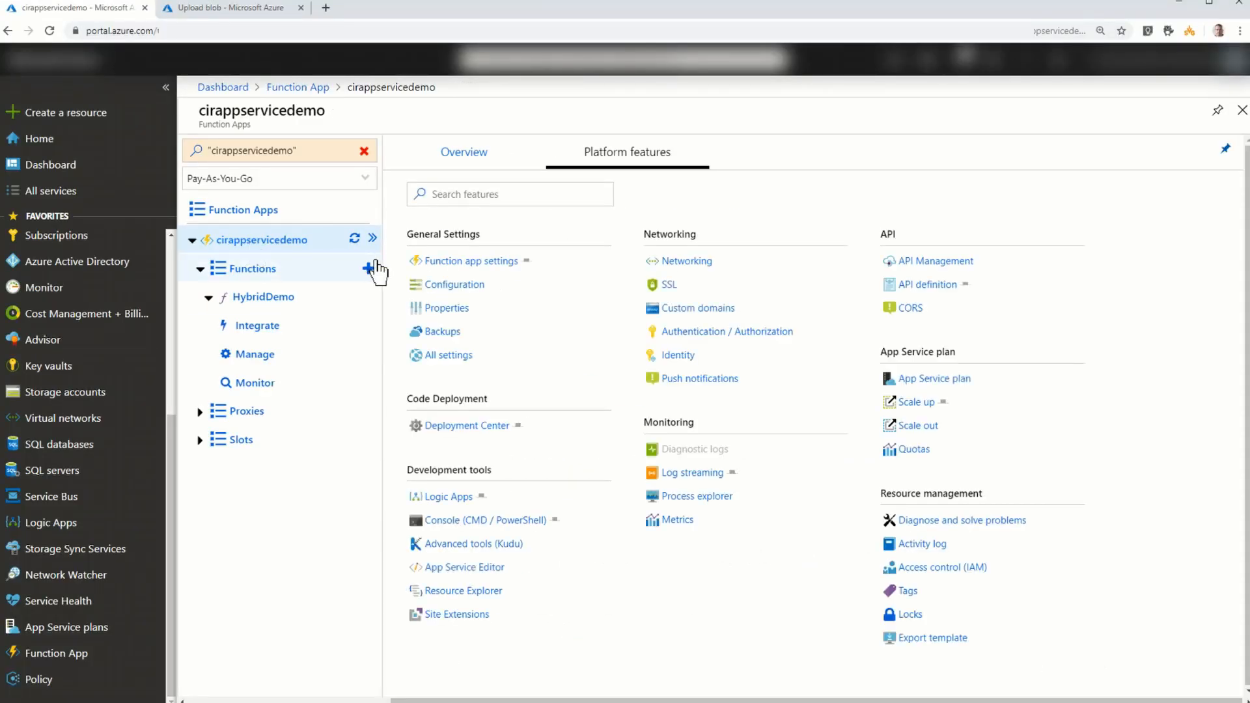
pyautogui.click(455, 288)
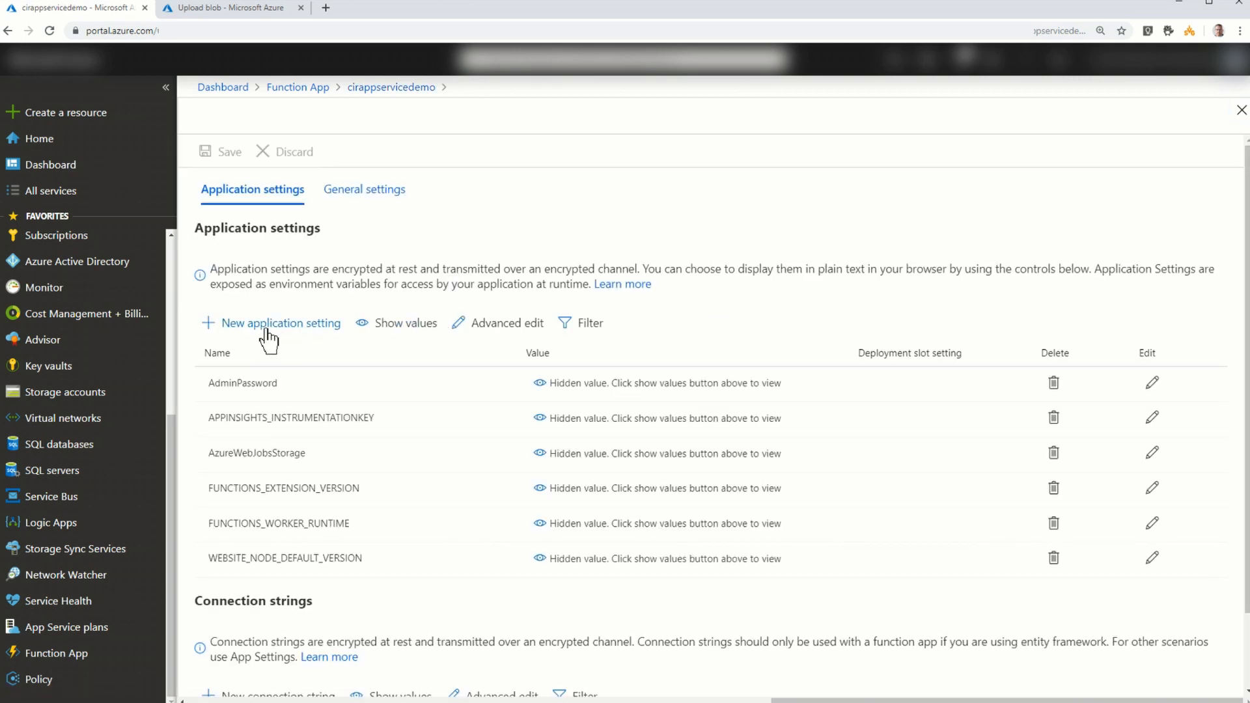
pyautogui.click(273, 323)
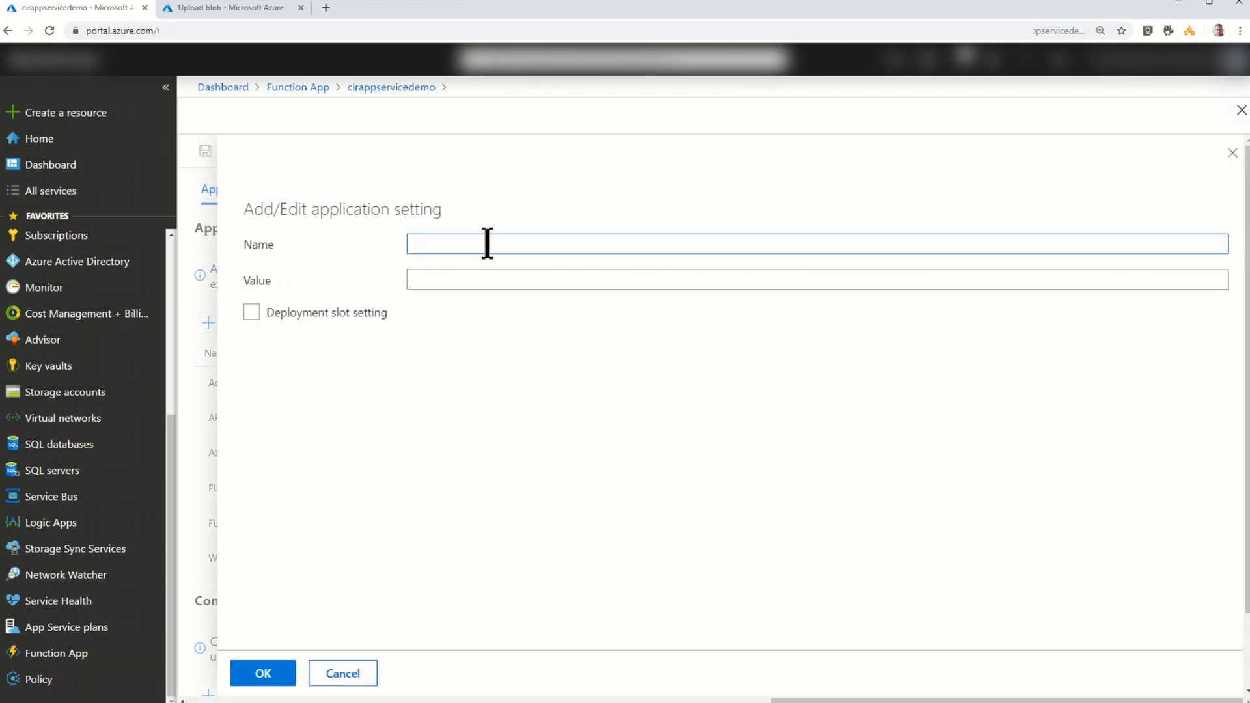
pyautogui.write('cirhybridfunctiondemokey')
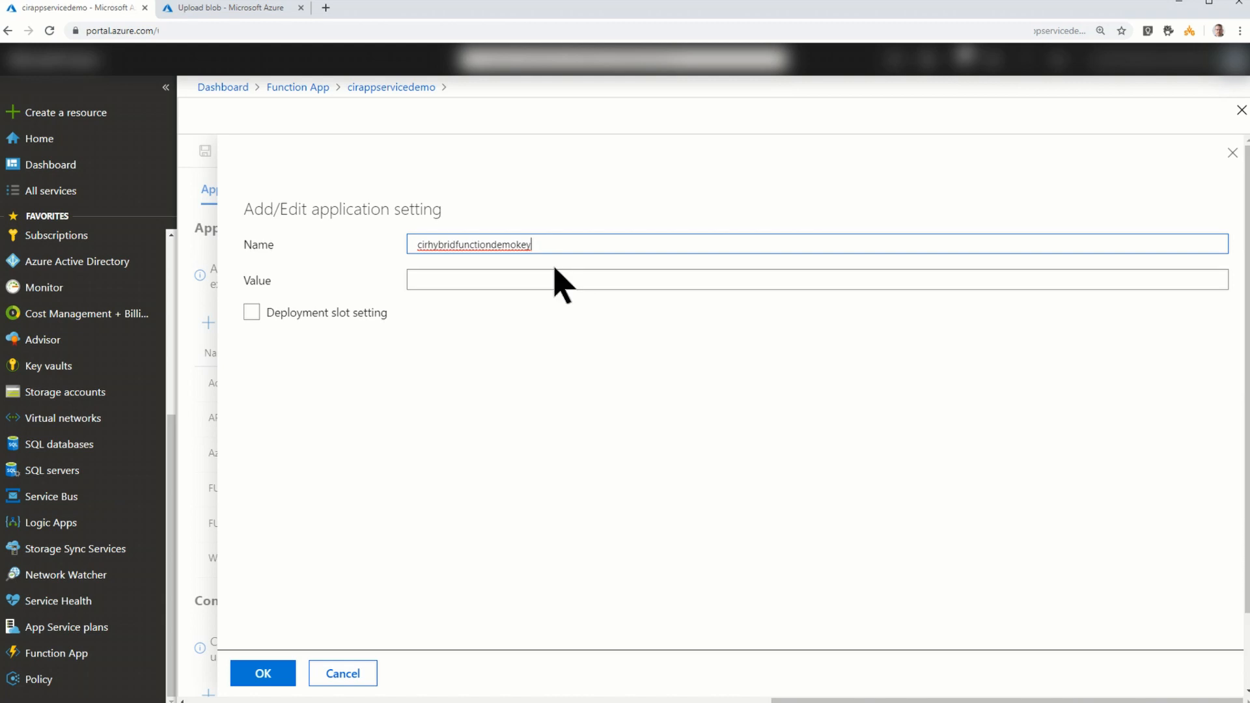
# - Copy key1 from the cirhybridfunctiondemo storage account, paste the access key as the cirhybridfunctiondemokey setting's value, and save the application settings
pyautogui.click(264, 13)
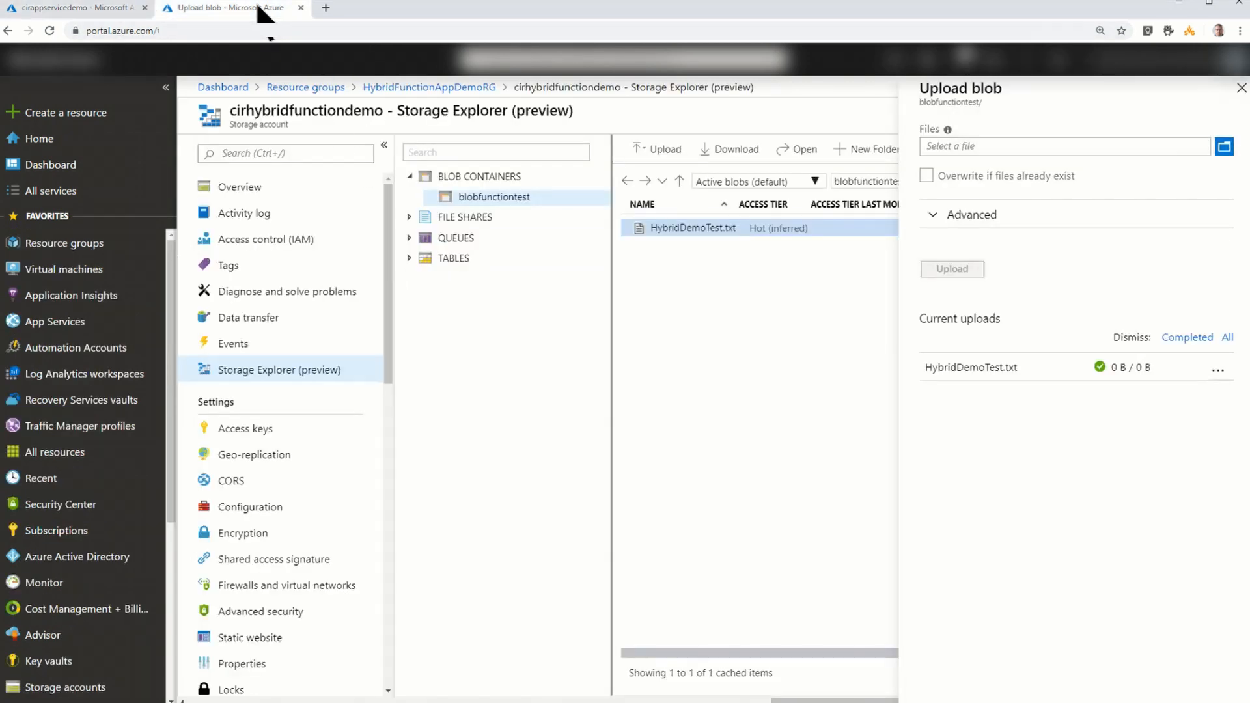
pyautogui.click(247, 429)
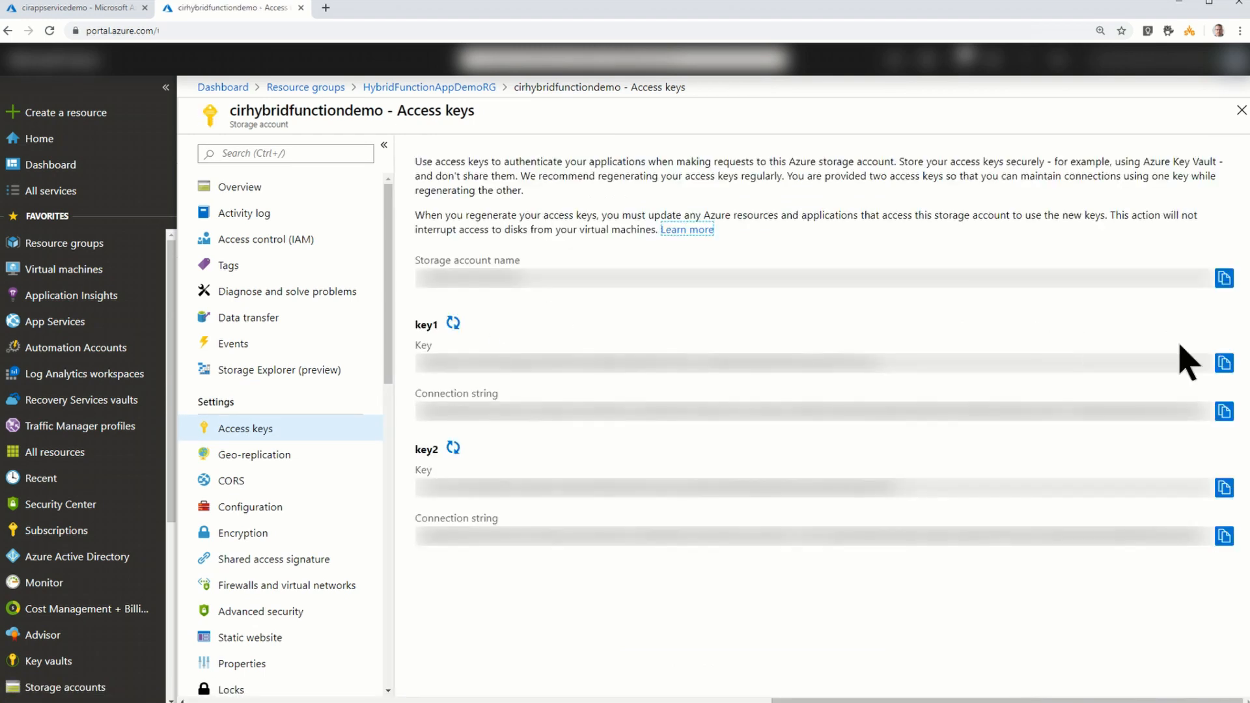
pyautogui.click(1224, 363)
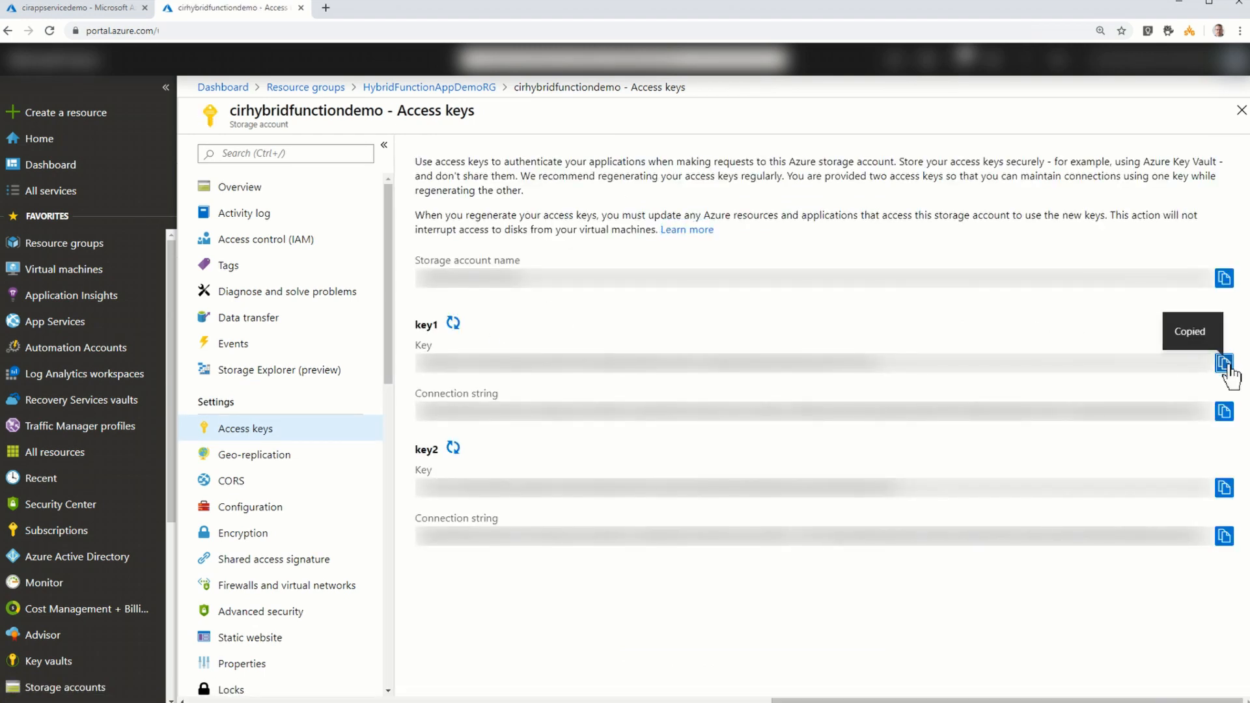
pyautogui.click(52, 9)
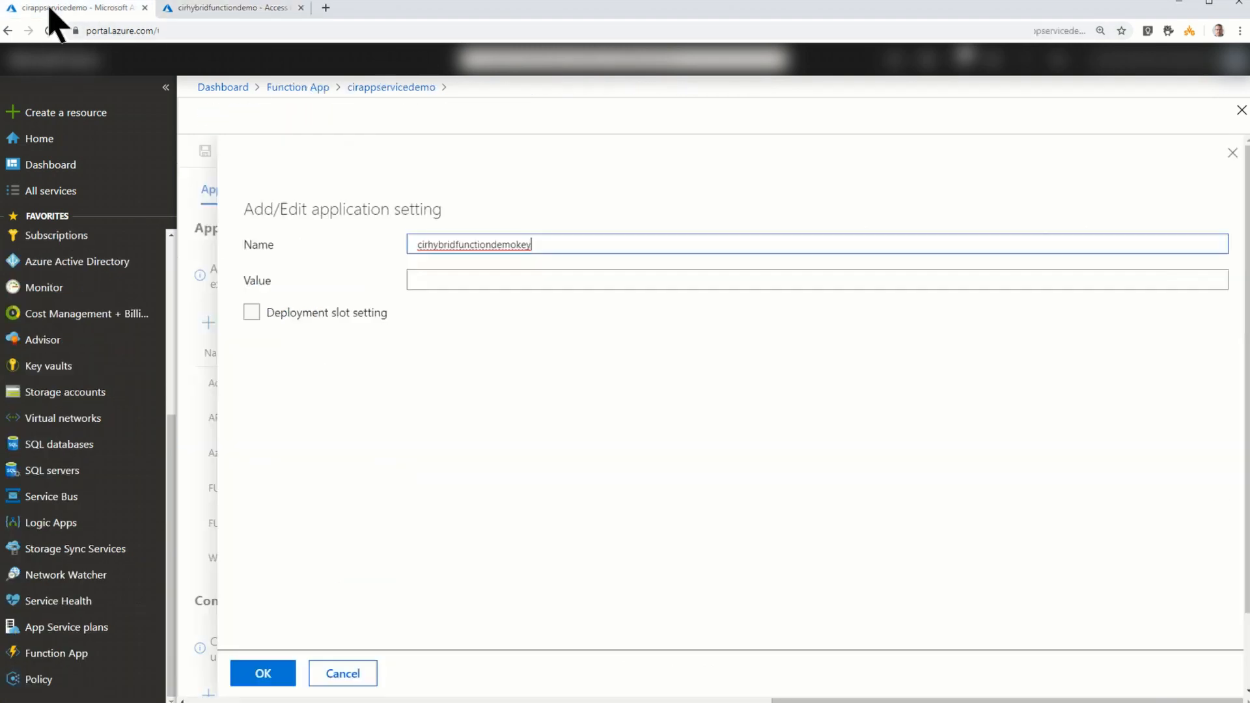
pyautogui.click(504, 280)
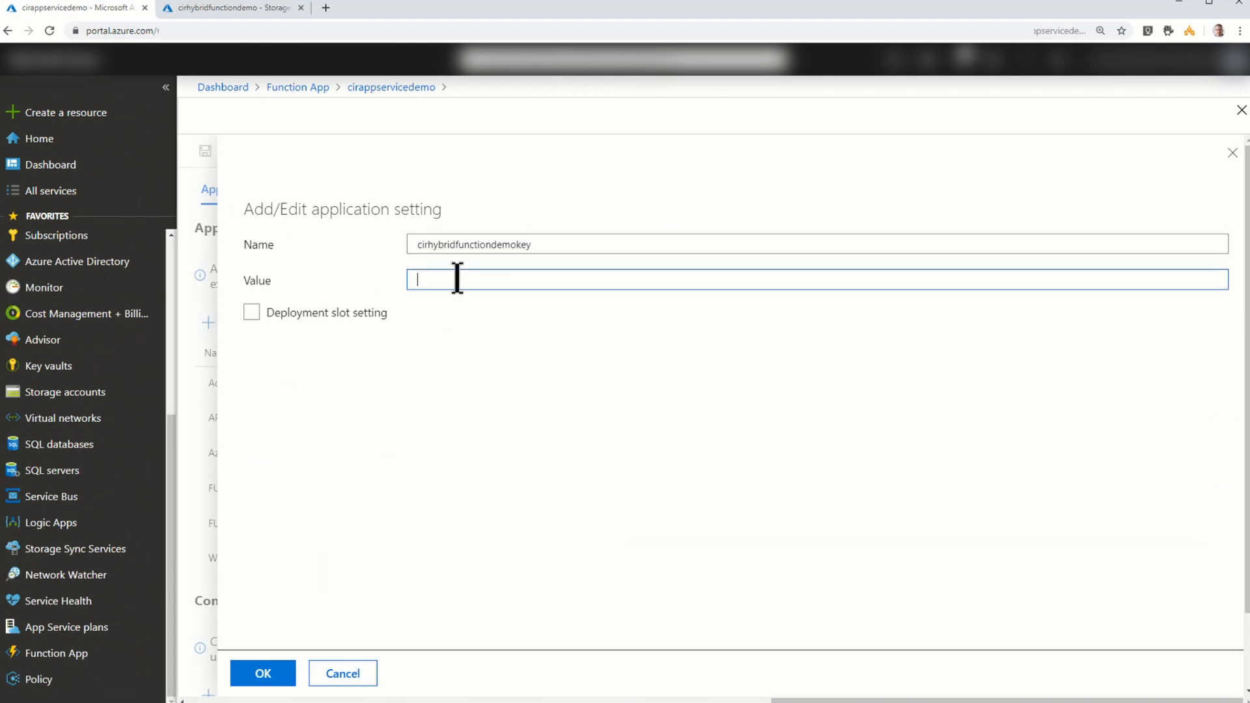
pyautogui.hotkey('ctrl', 'v')
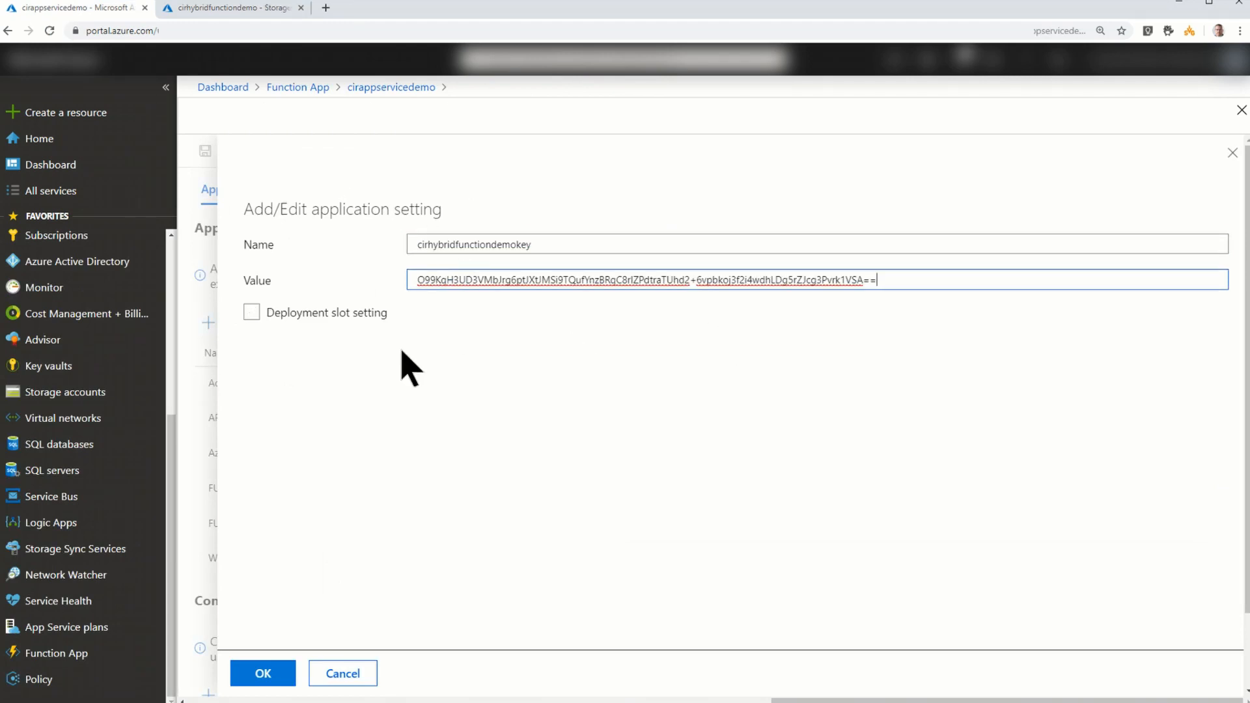
pyautogui.click(263, 674)
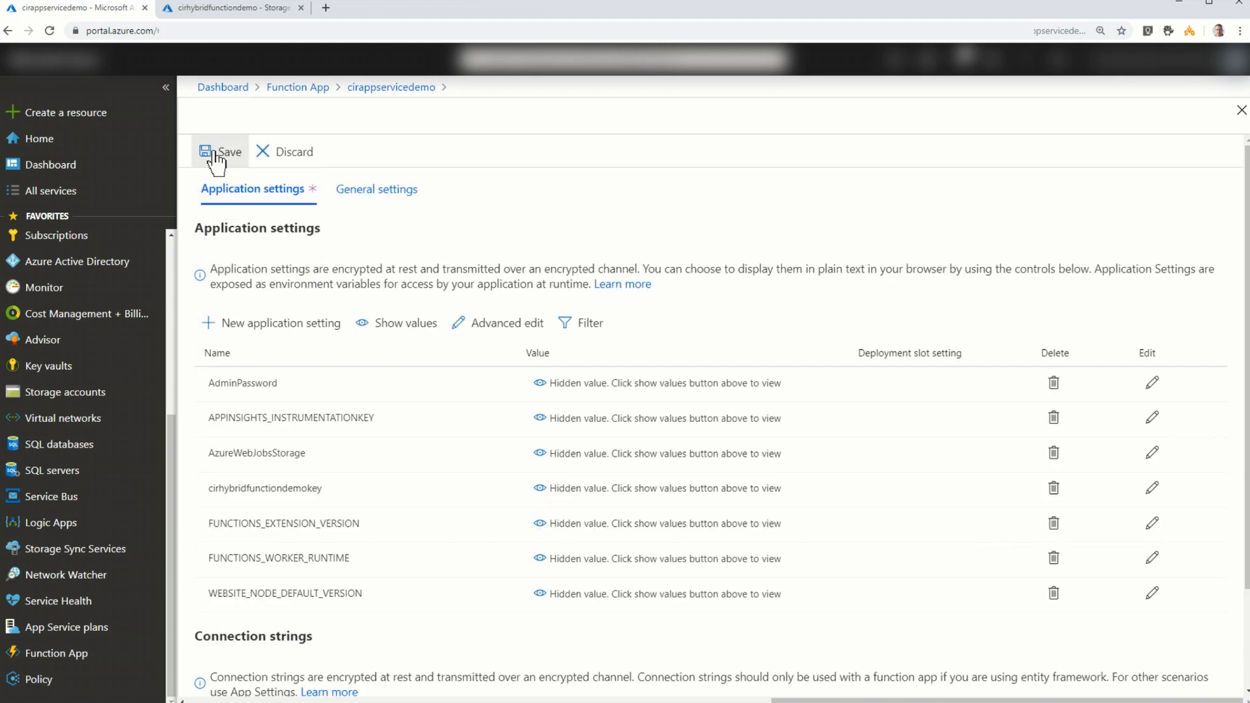
pyautogui.click(216, 157)
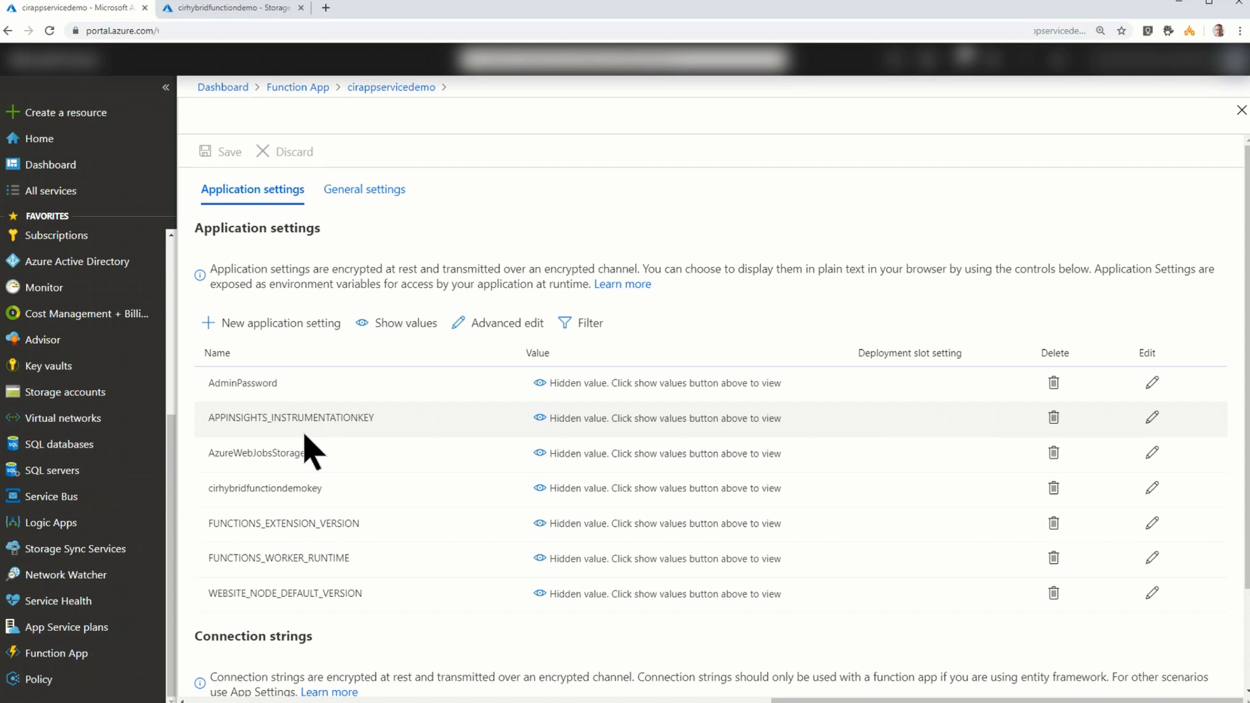
# - Reopen HybridDemo's run.ps1 and examine the remote script block, its storage context and blob download, and the Invoke-Command call with its arguments
pyautogui.click(387, 88)
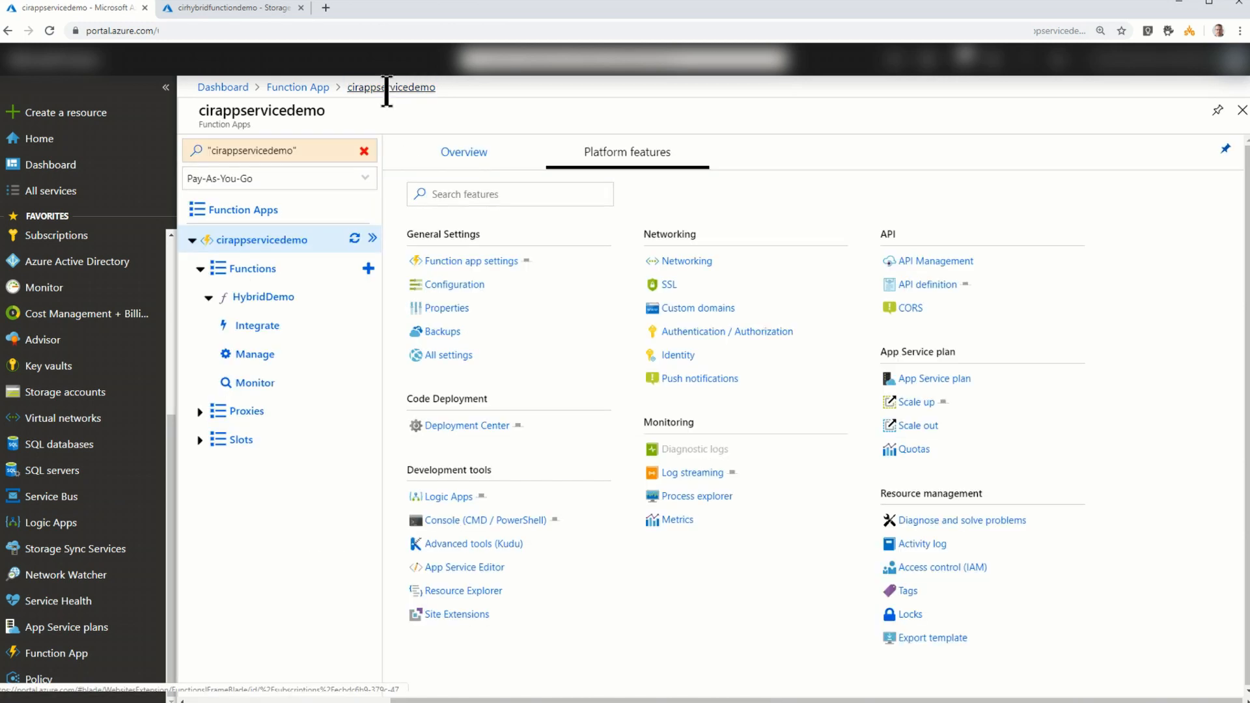
pyautogui.click(264, 301)
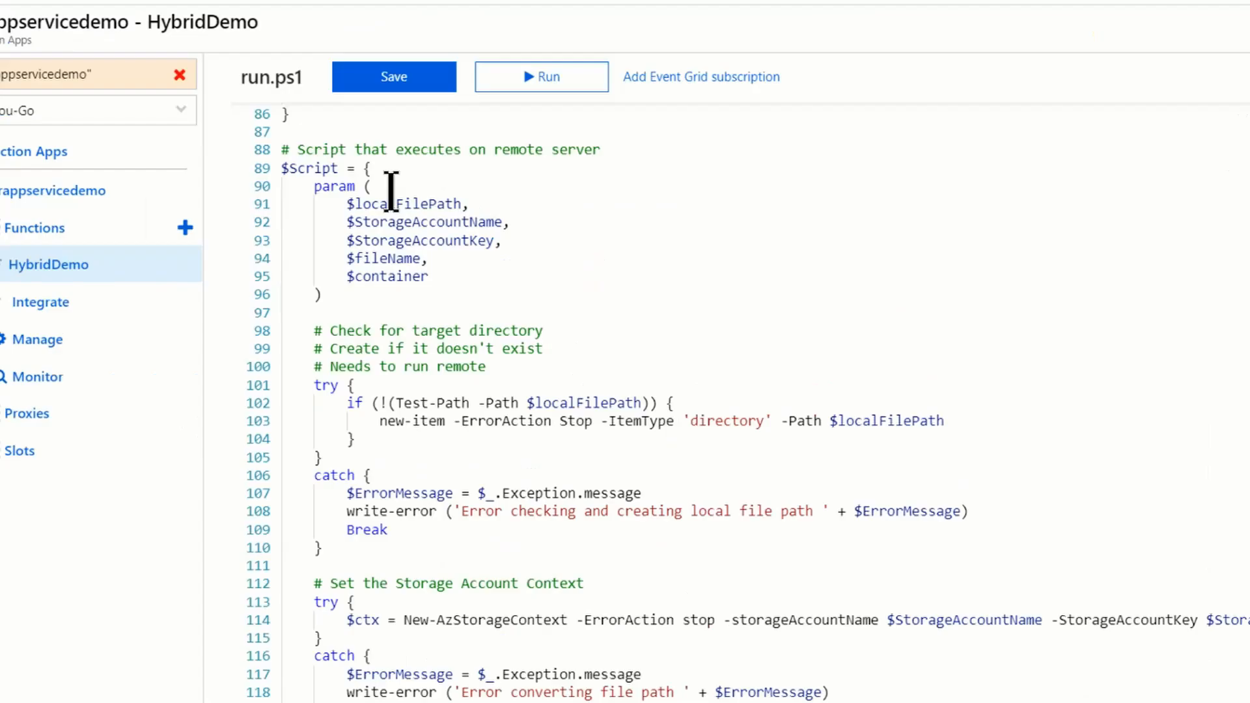
pyautogui.scroll(-1, 400, 396)
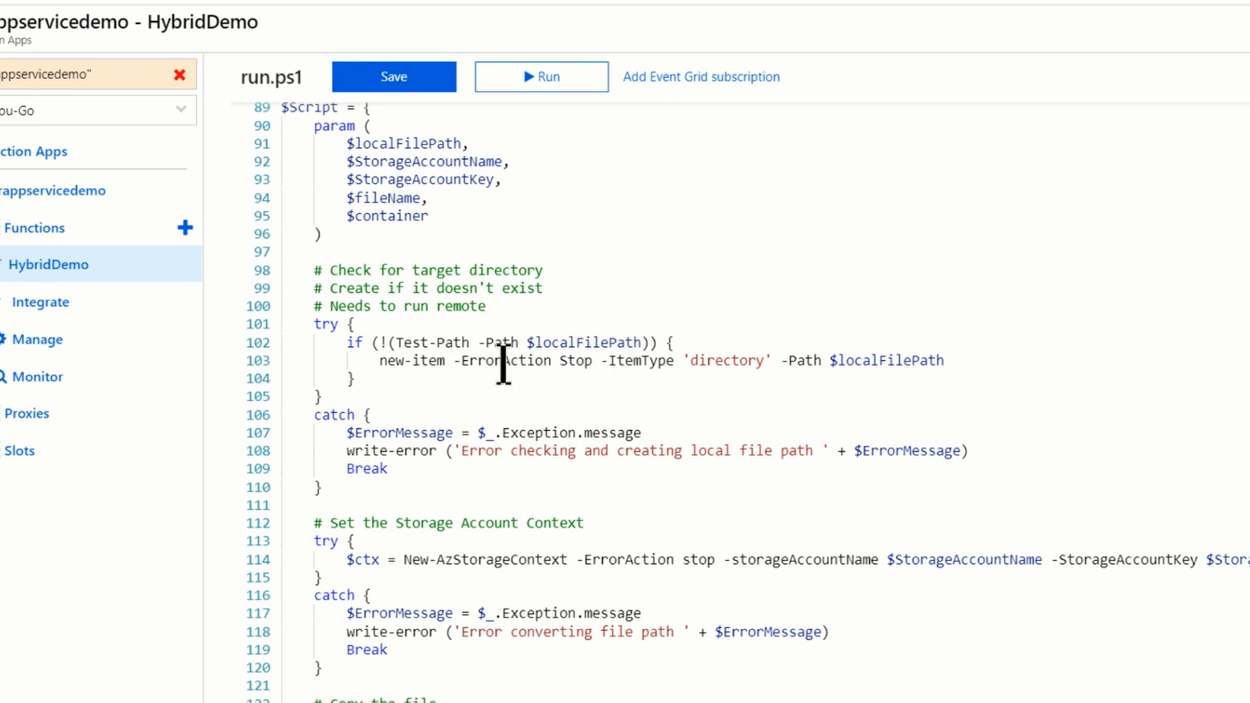
pyautogui.scroll(-4, 590, 362)
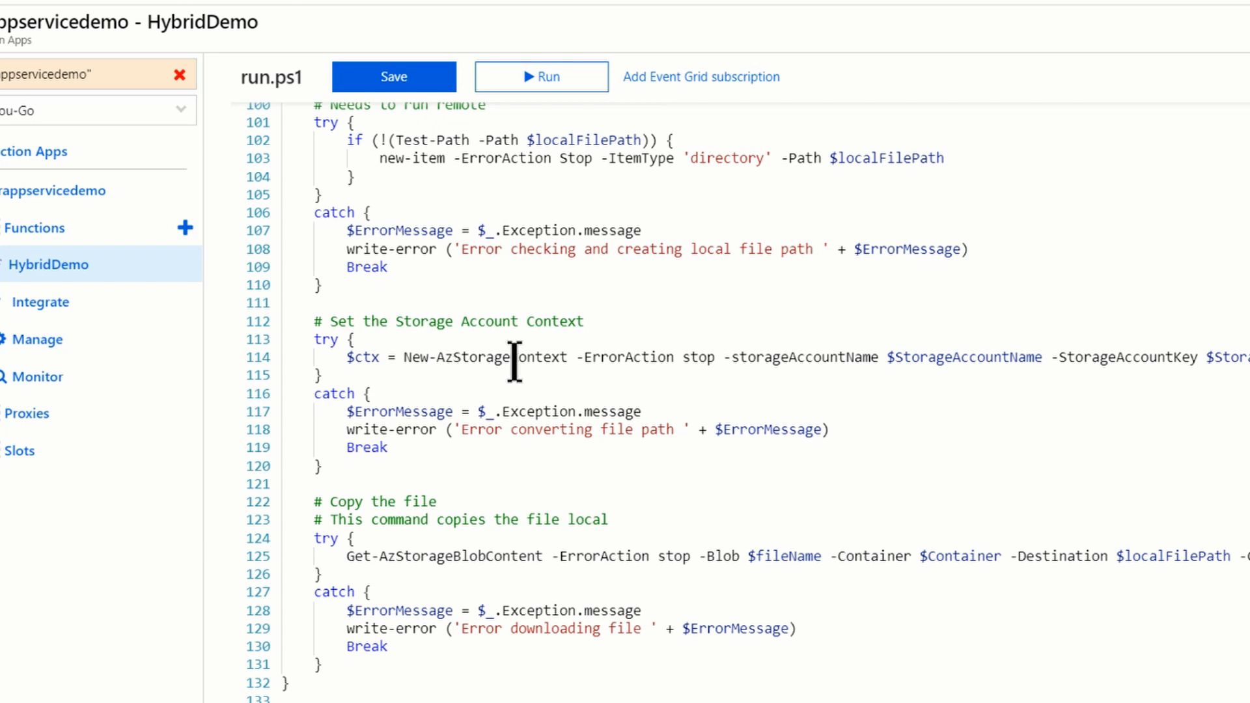
pyautogui.scroll(-3, 651, 362)
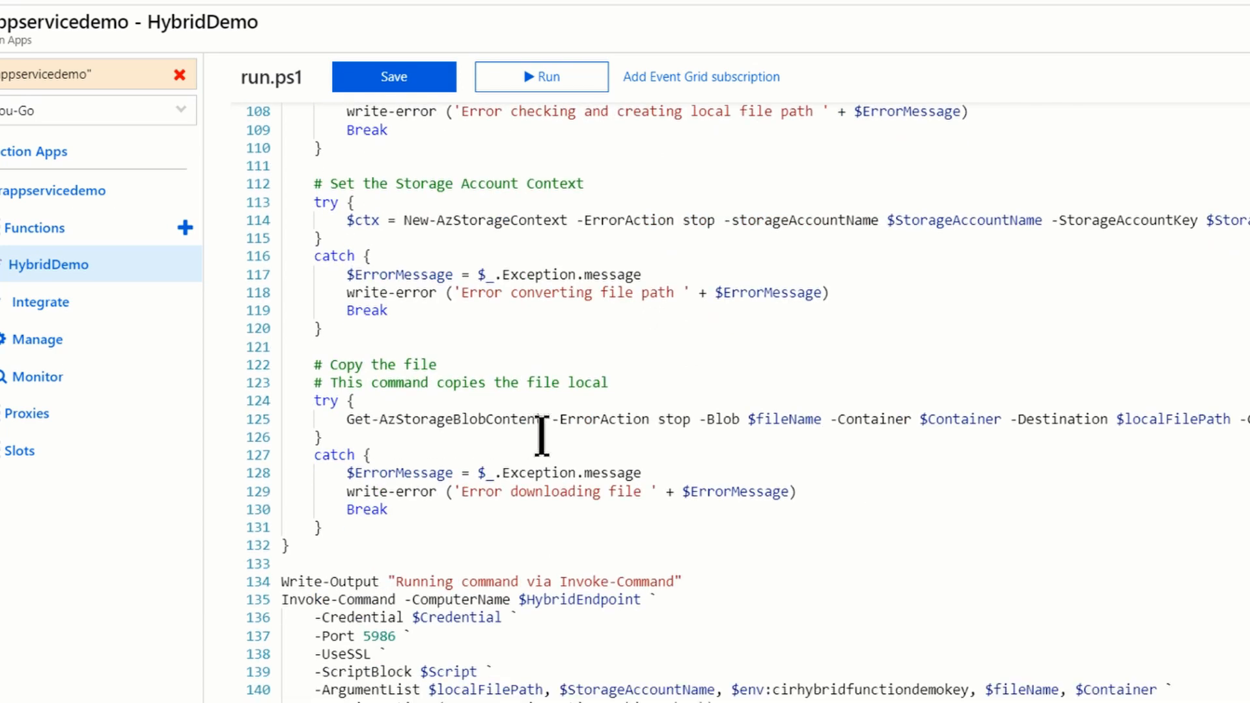
pyautogui.scroll(-1, 543, 436)
pyautogui.scroll(-1, 395, 321)
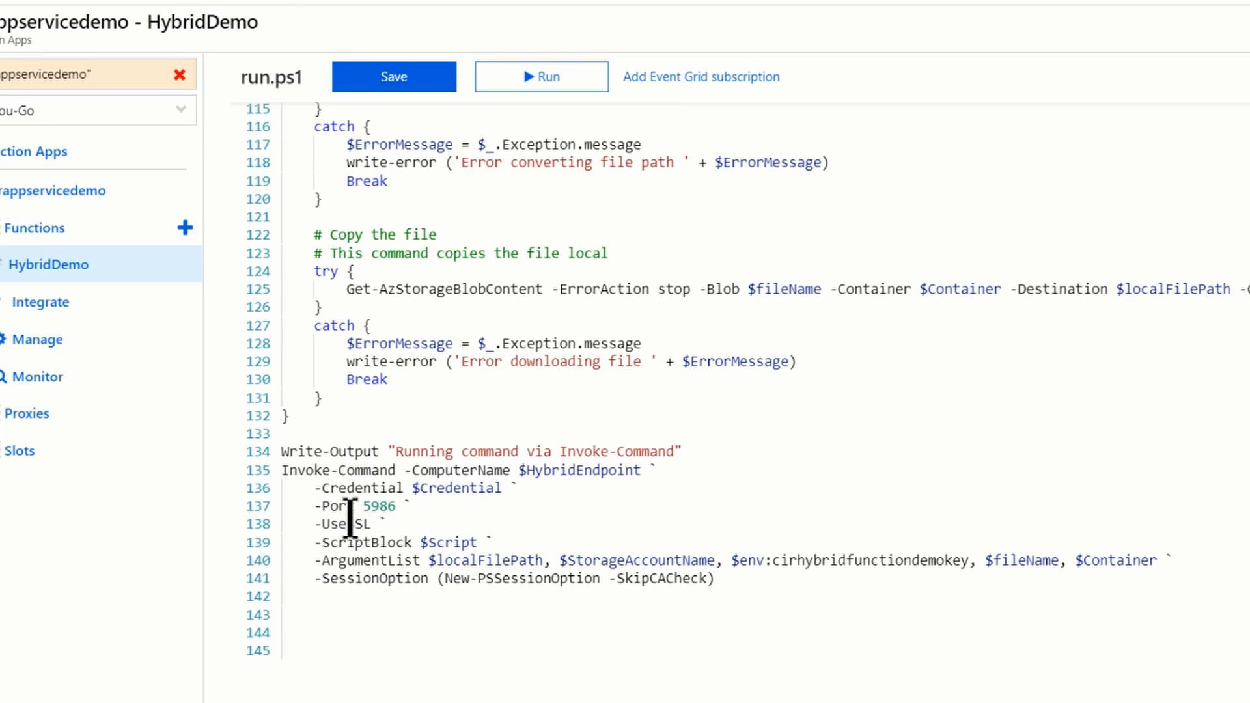
pyautogui.scroll(-1, 400, 534)
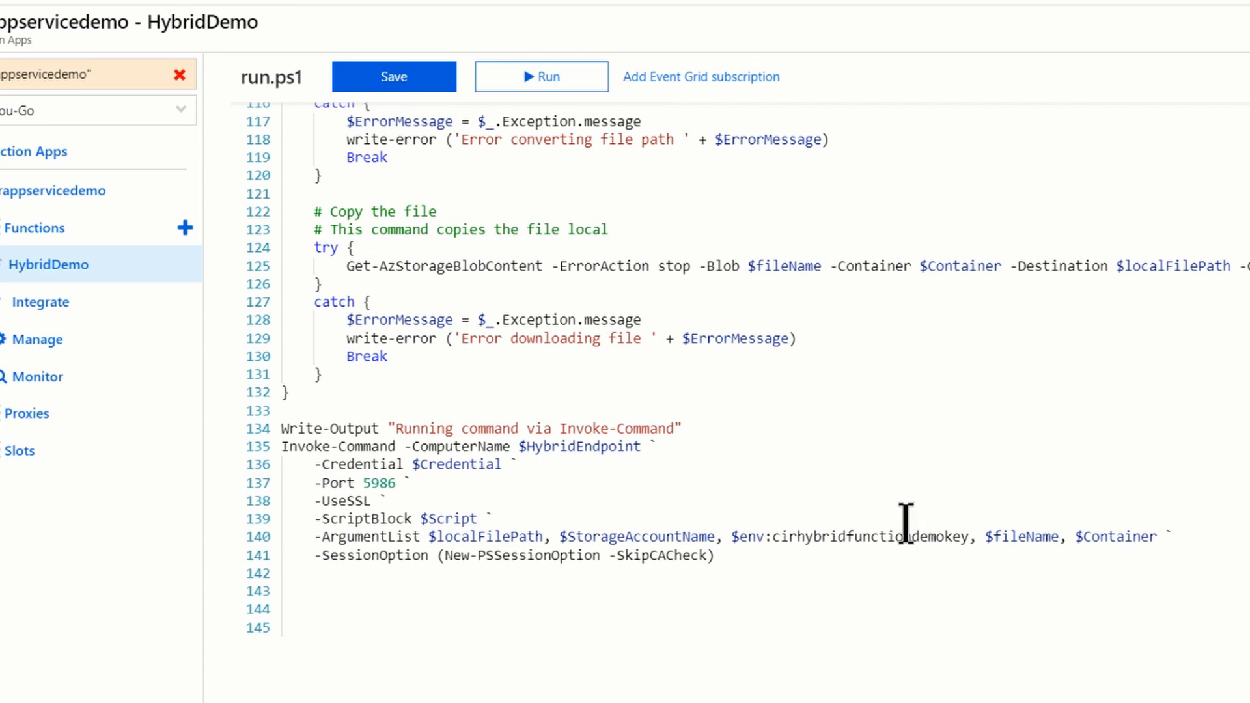
pyautogui.scroll(2, 907, 522)
pyautogui.scroll(8, 906, 523)
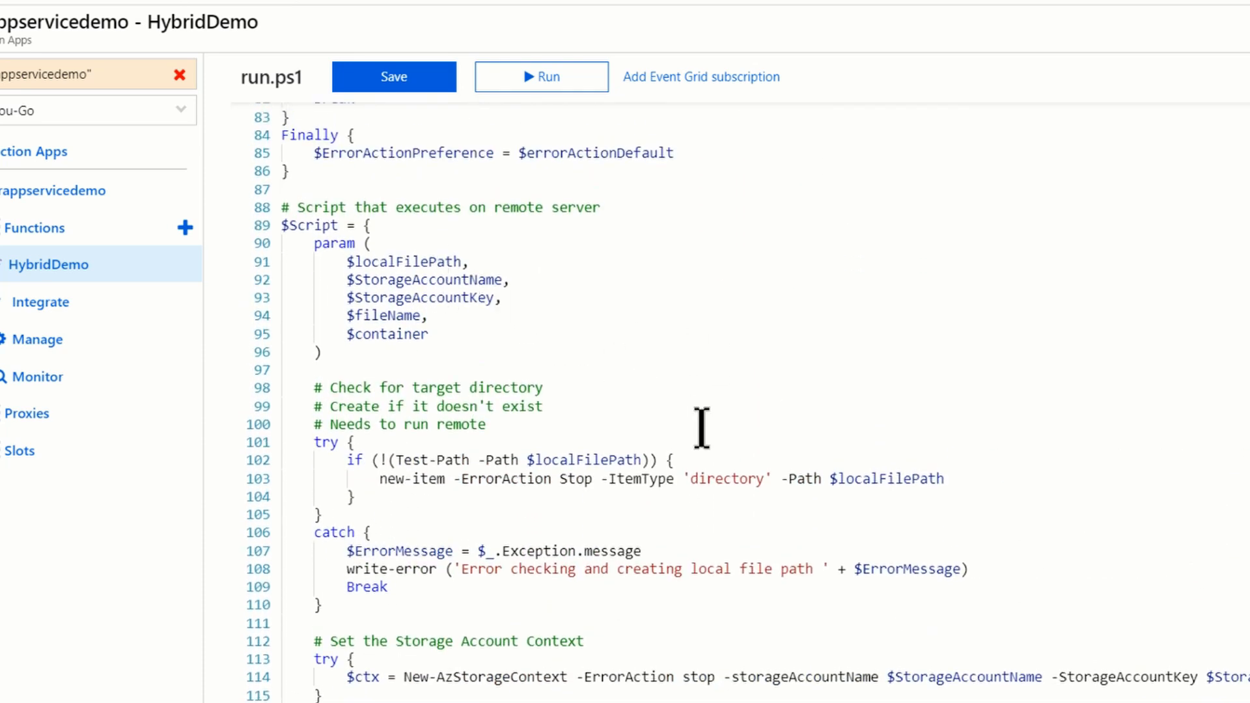
pyautogui.scroll(-2, 702, 428)
pyautogui.scroll(-8, 701, 428)
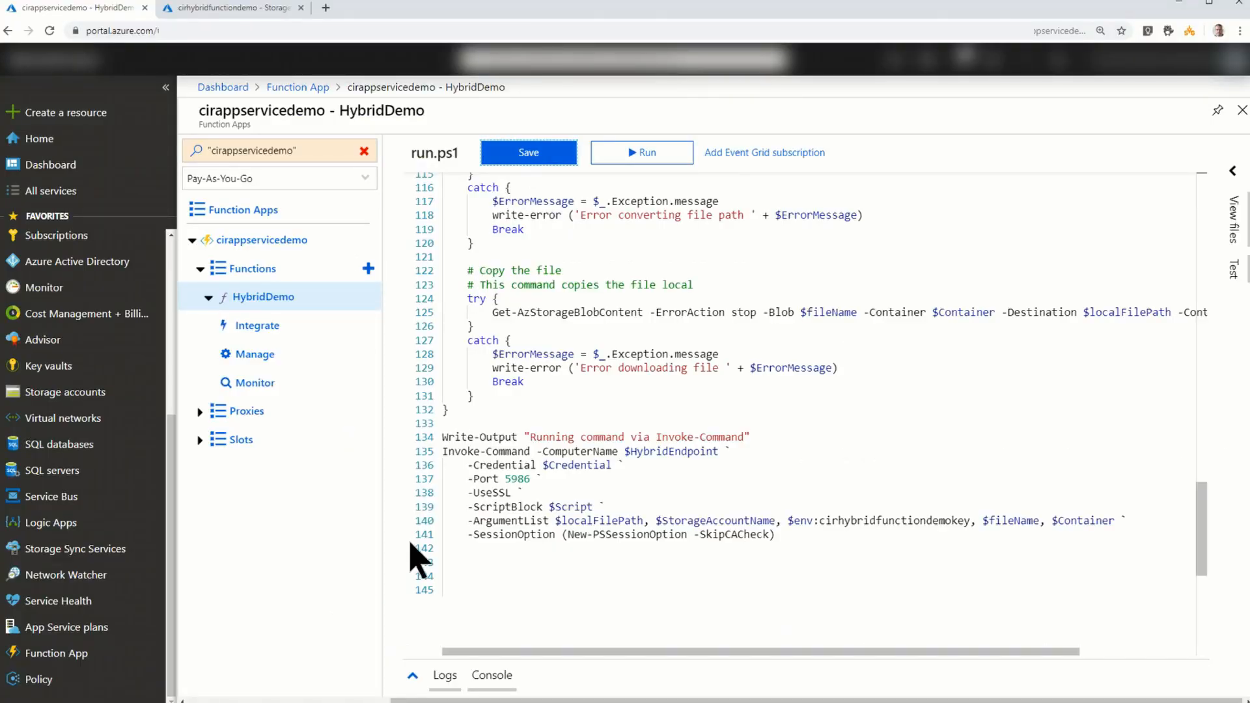
# - Show HybridDemo's streaming logs and upload HybridDemoTest.txt to the blobfunctiontest container with overwriting of existing files enabled
pyautogui.click(440, 675)
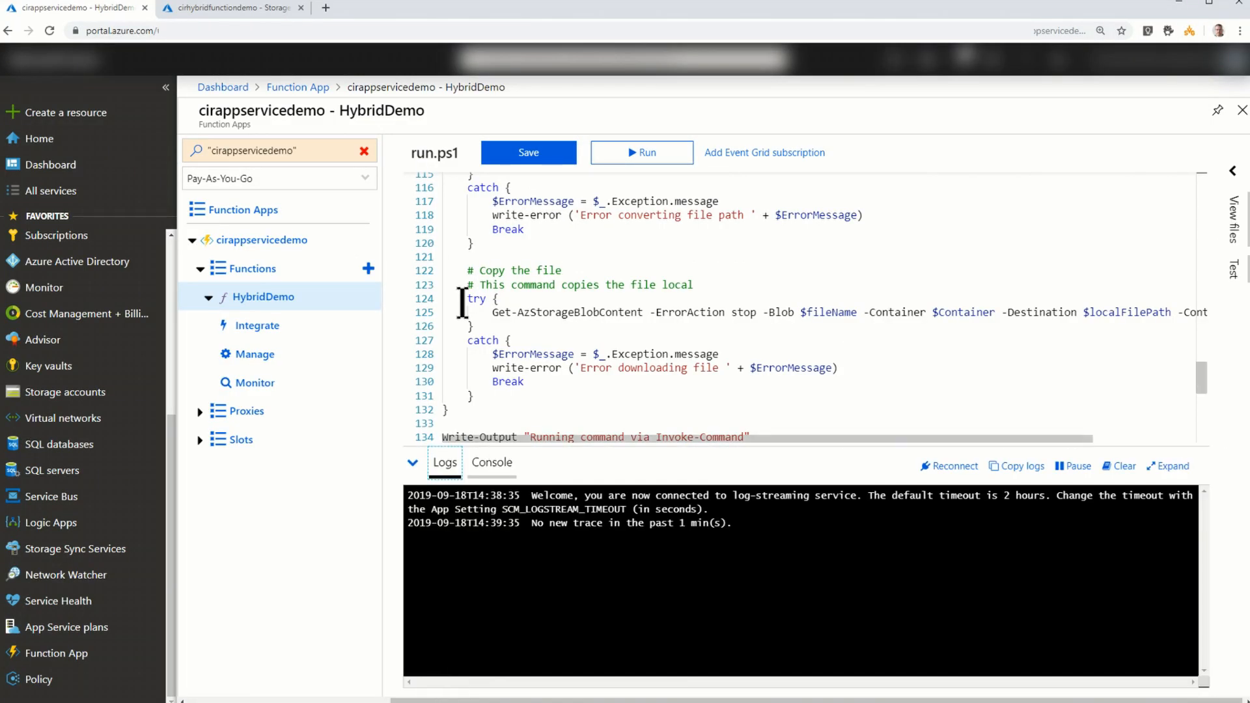
pyautogui.click(259, 9)
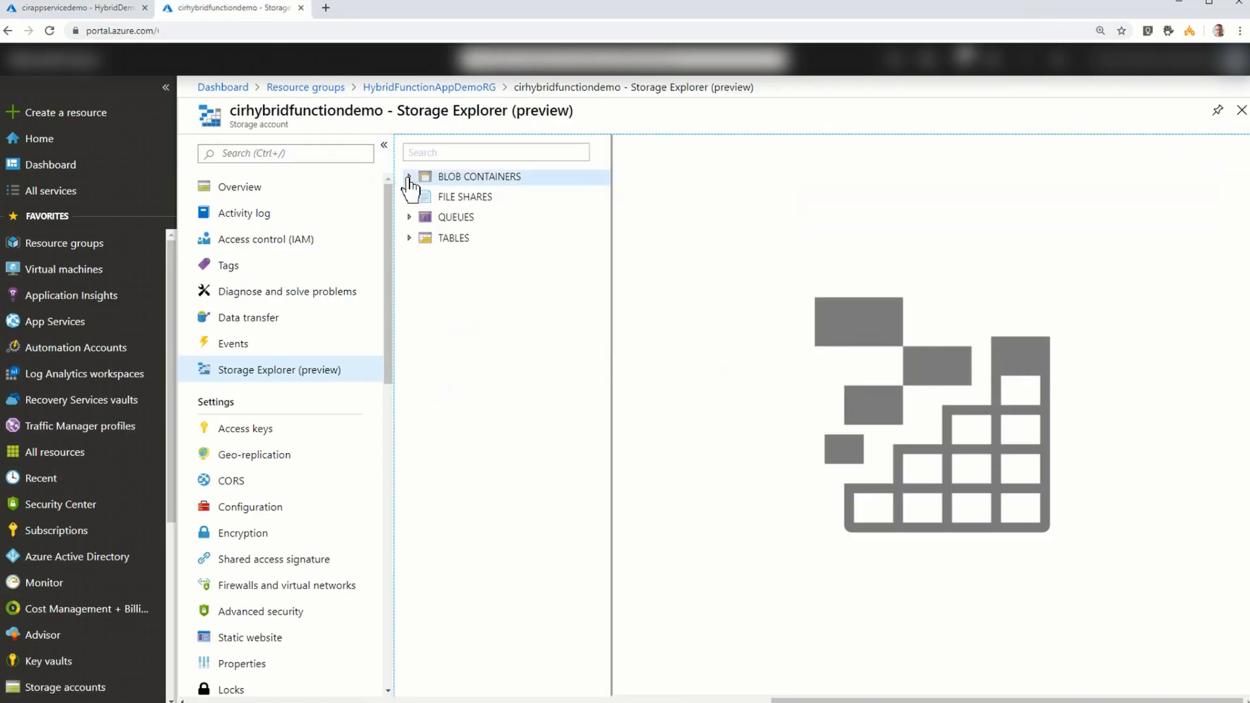
pyautogui.click(409, 178)
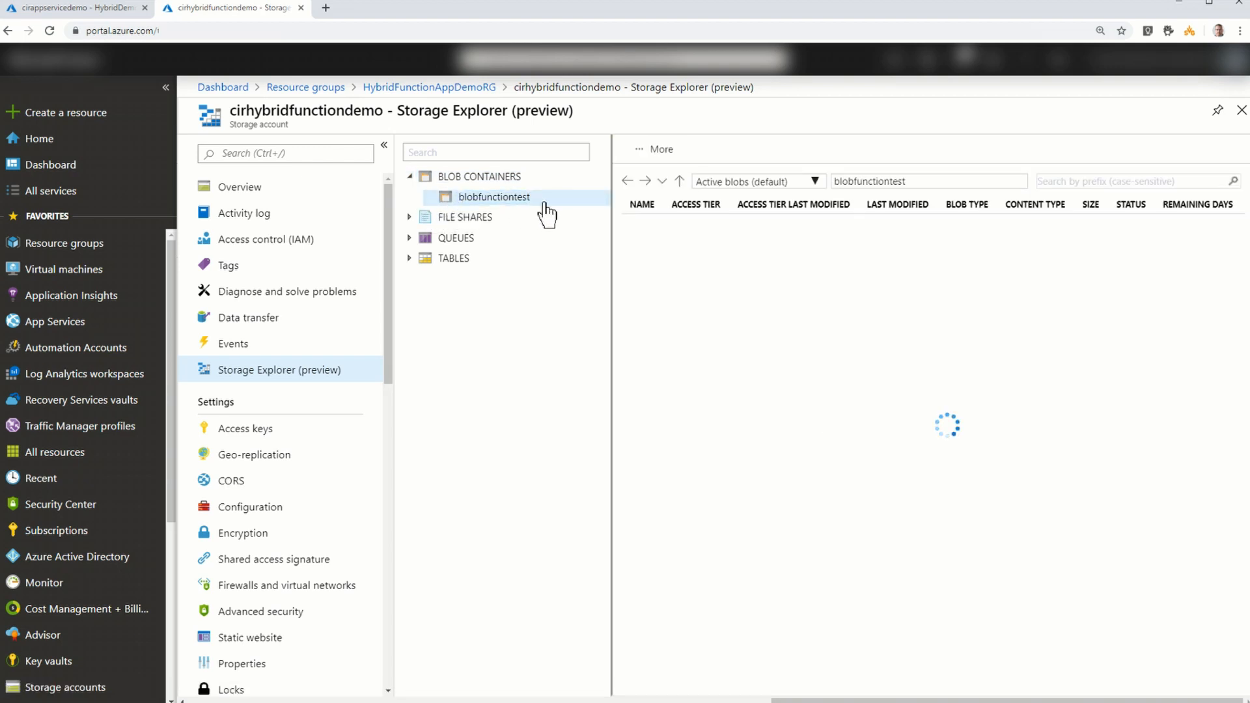
pyautogui.click(664, 151)
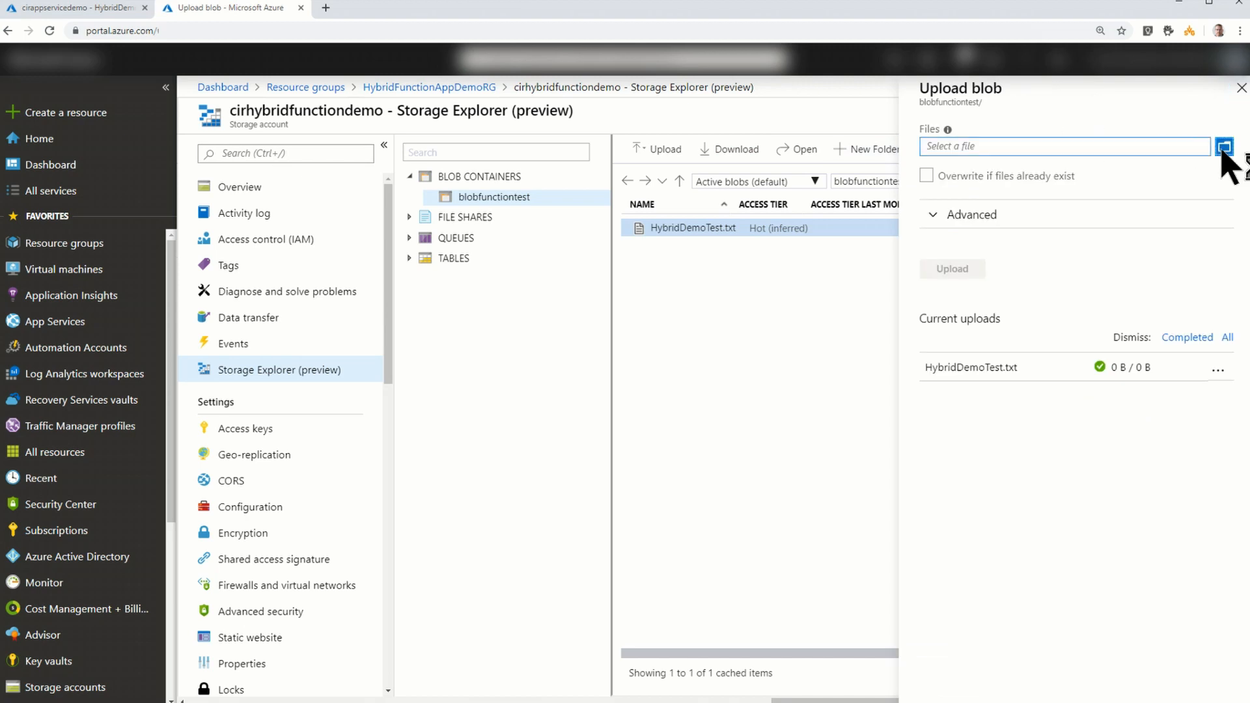
pyautogui.click(1225, 148)
pyautogui.click(226, 93)
pyautogui.click(293, 270)
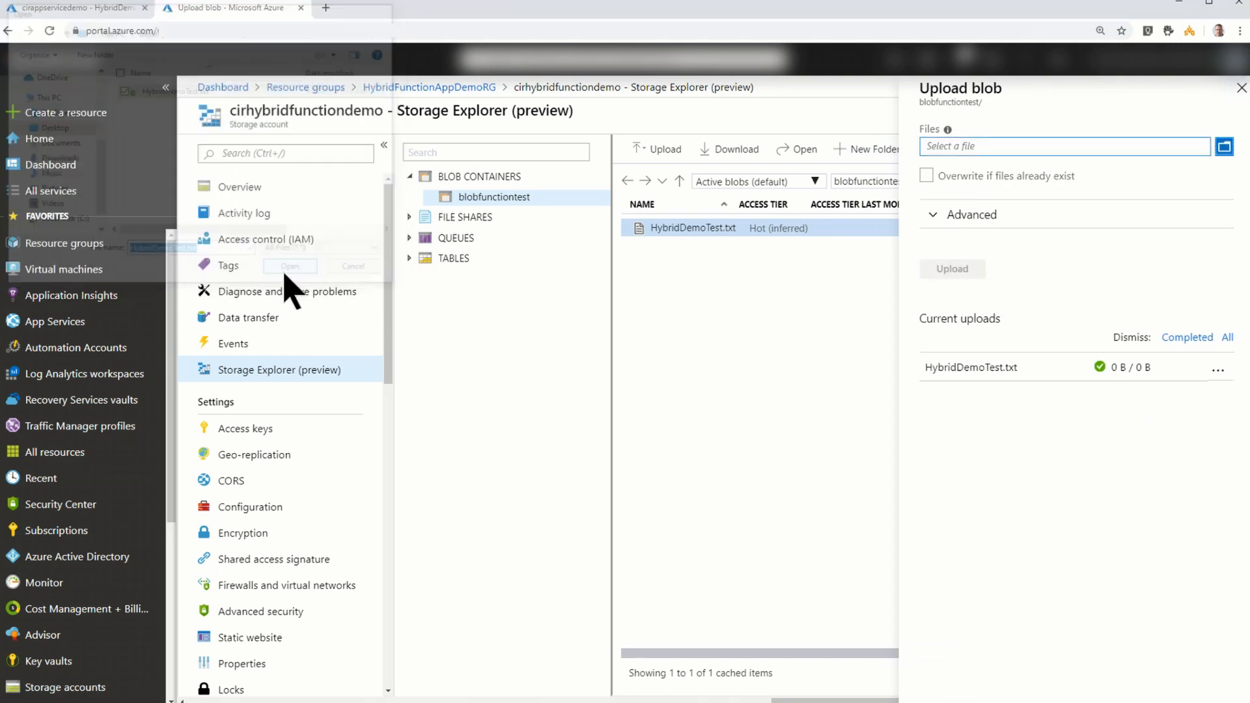
pyautogui.click(926, 176)
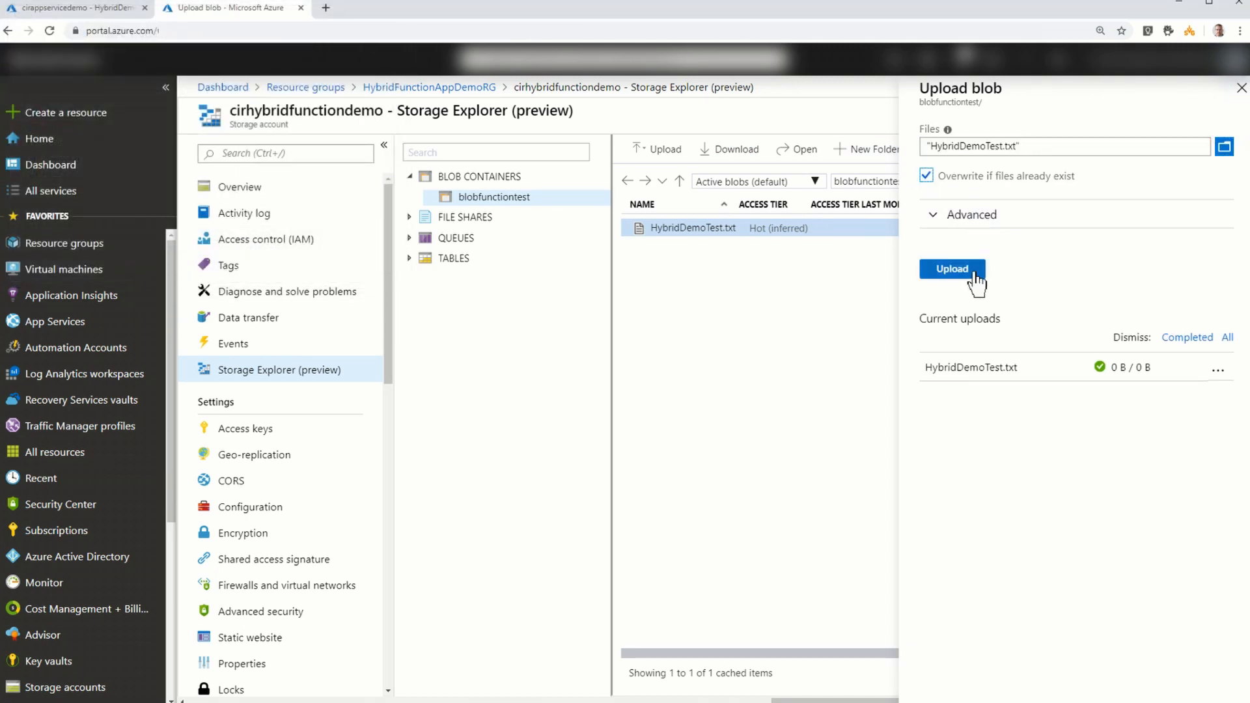
pyautogui.click(952, 269)
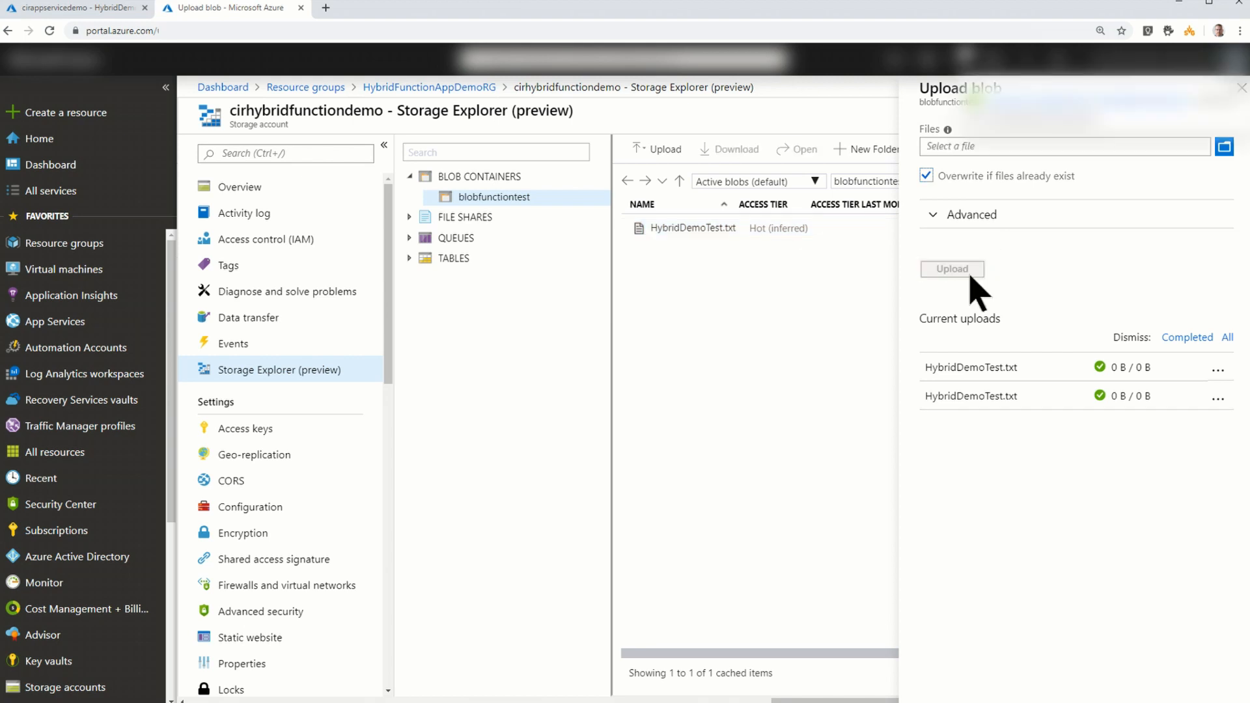
# - Check HybridDemo's log output for the upload, and look in C:\Blob on the remote server for the copied file
pyautogui.click(85, 9)
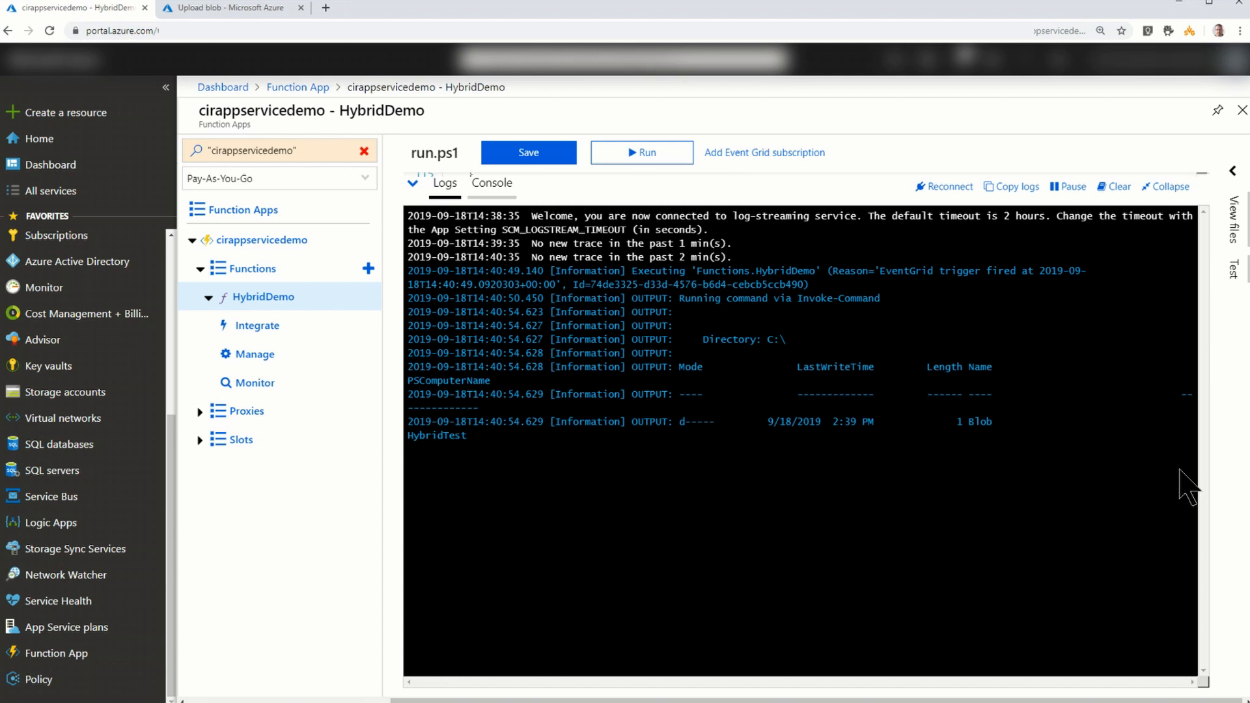
pyautogui.click(1179, 188)
pyautogui.hotkey('alt', 'Tab')
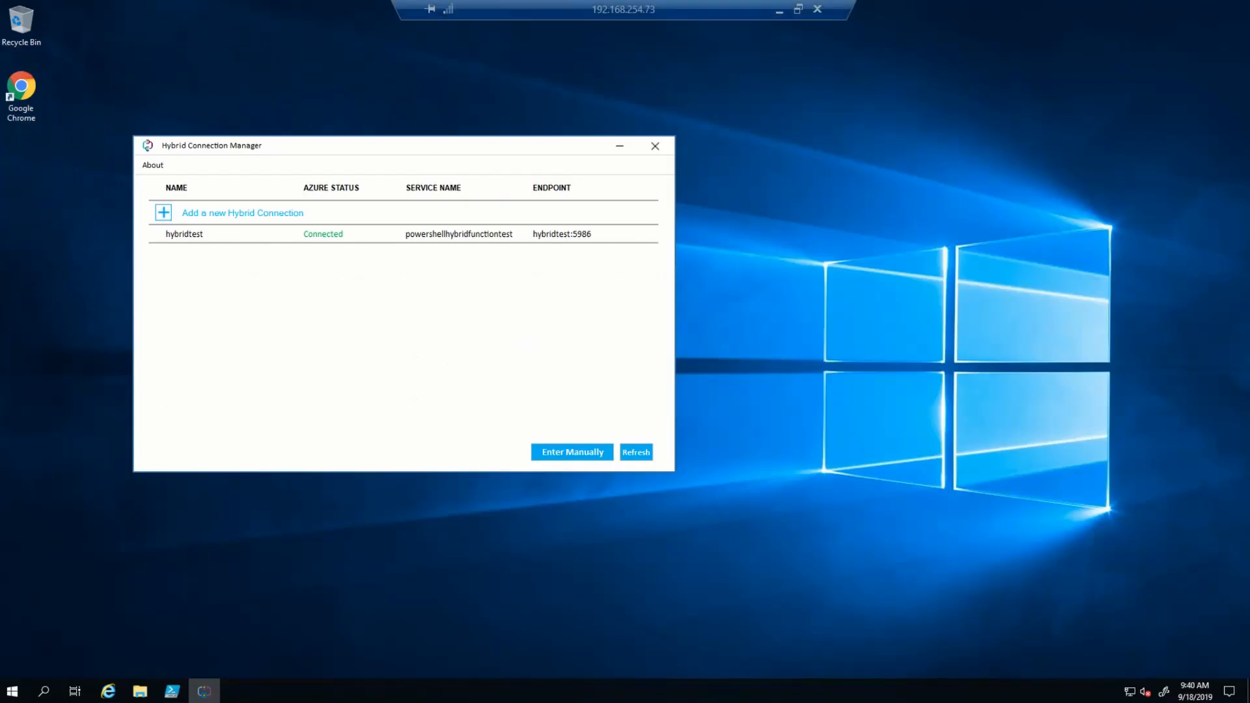
pyautogui.click(134, 694)
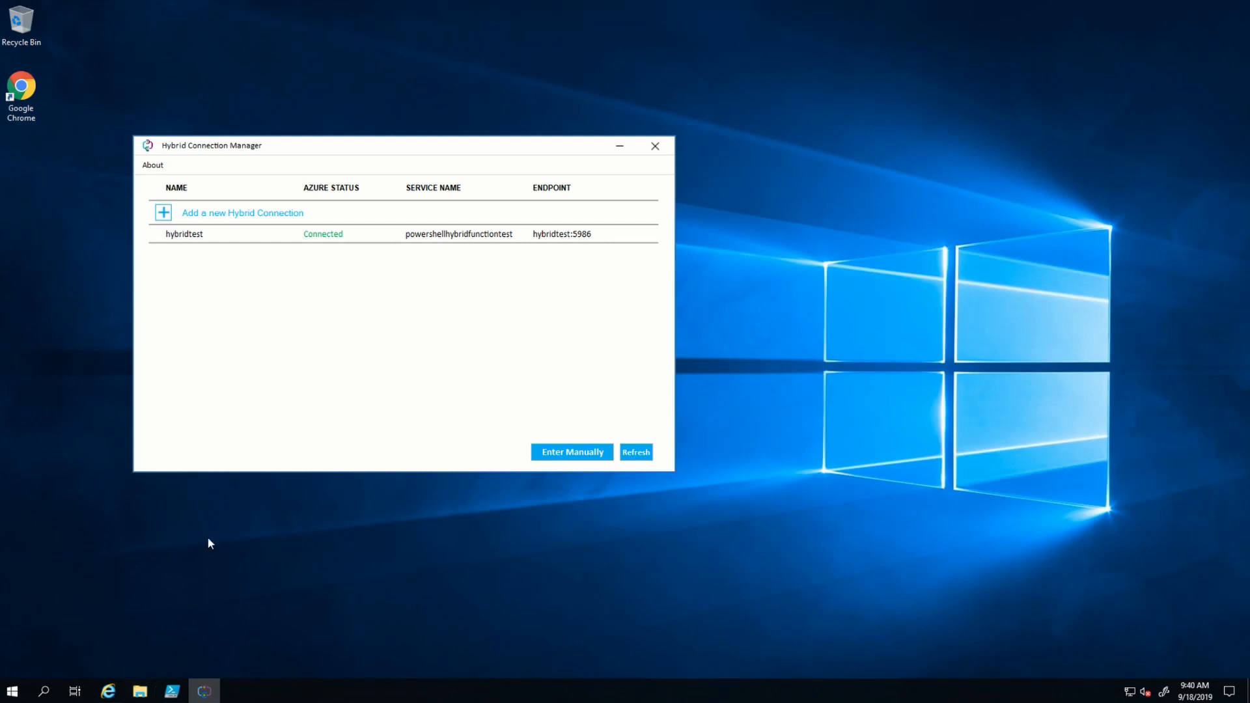
pyautogui.click(304, 297)
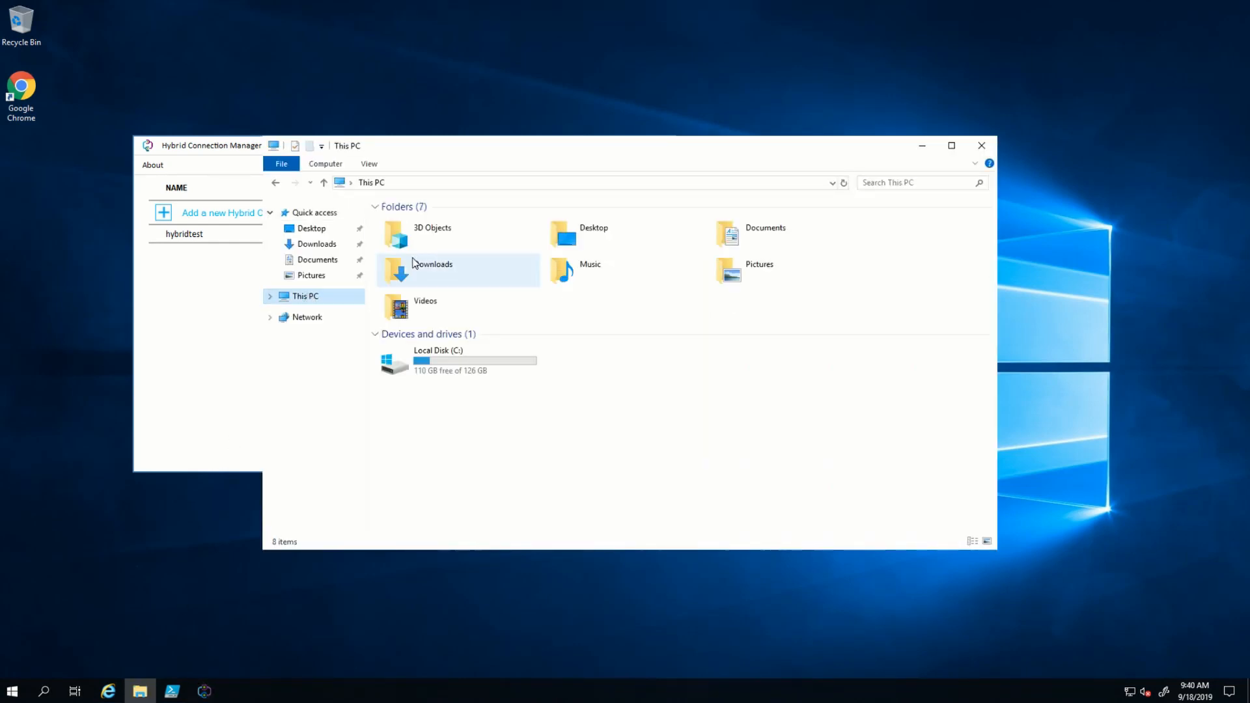
pyautogui.doubleClick(469, 360)
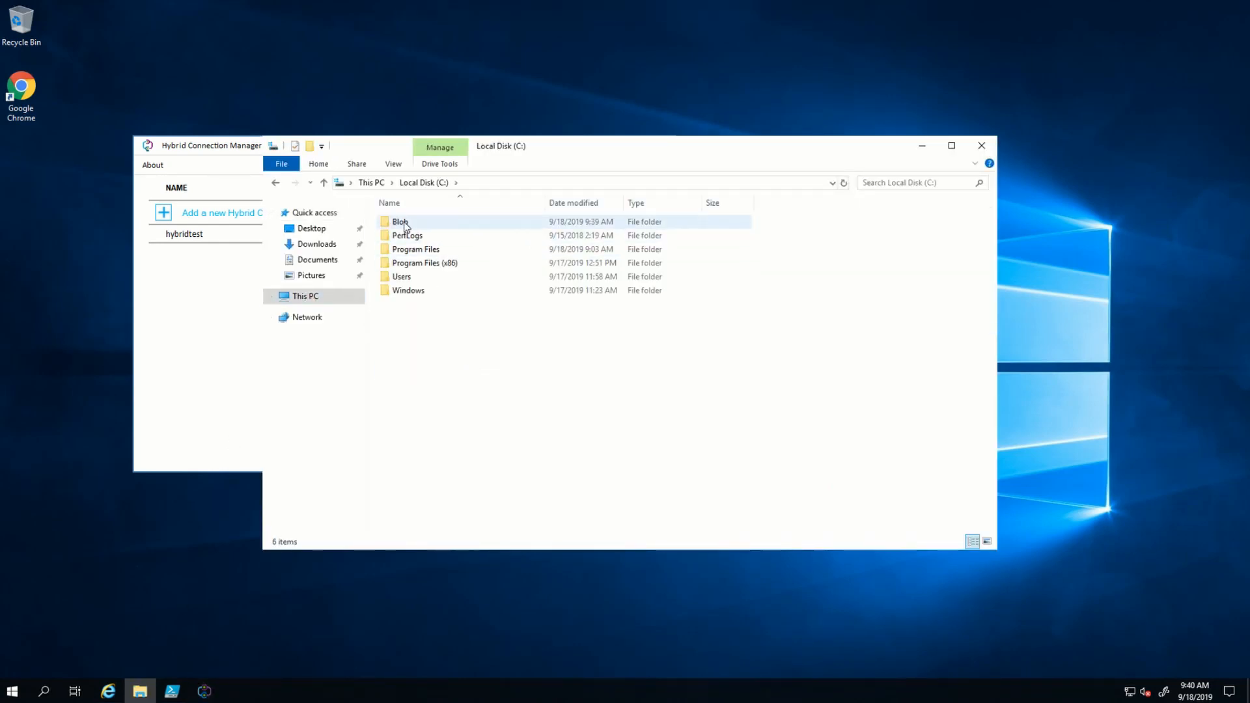
pyautogui.doubleClick(402, 223)
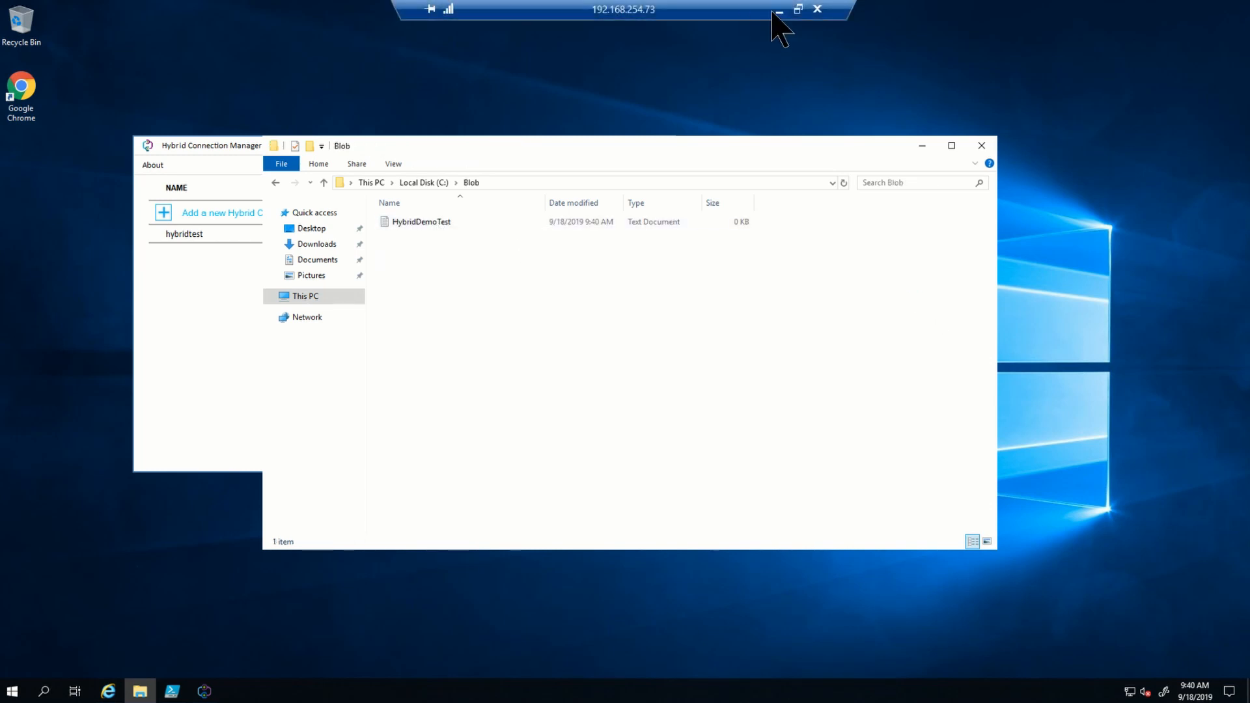
pyautogui.click(777, 11)
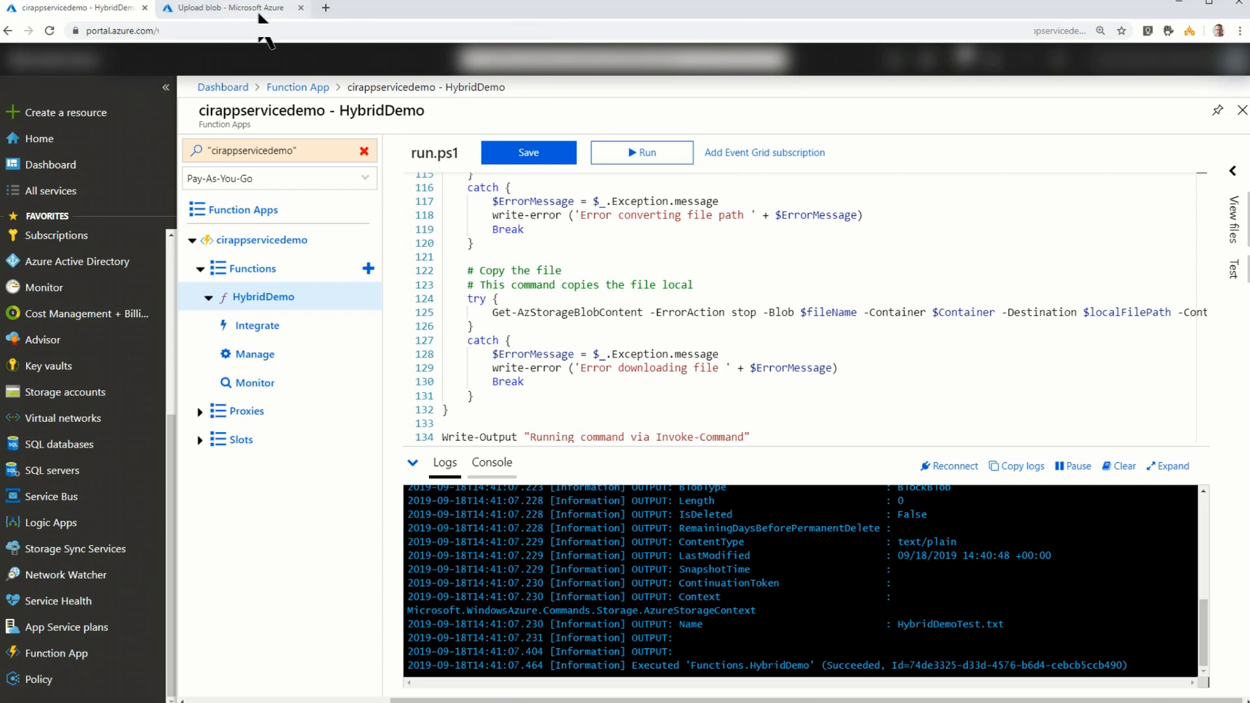
# - Create a virtual directory named TestFolder in the blobfunctiontest container
pyautogui.click(228, 8)
pyautogui.click(1239, 91)
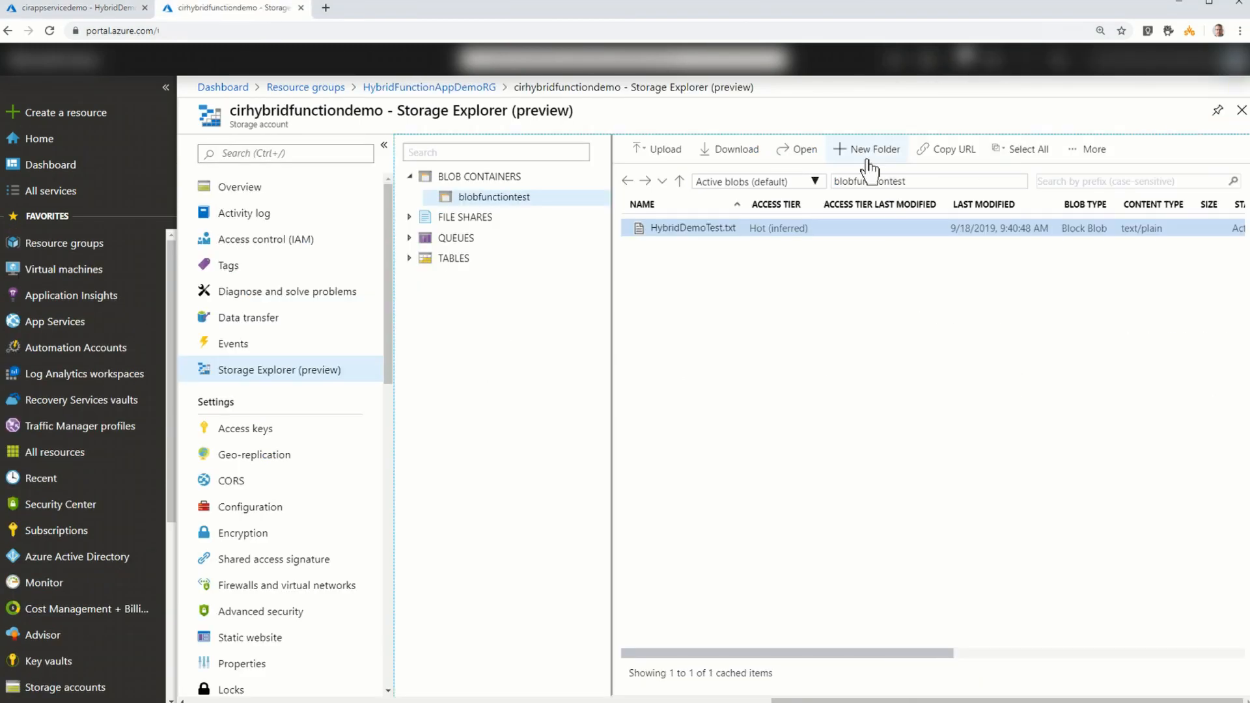
pyautogui.click(867, 163)
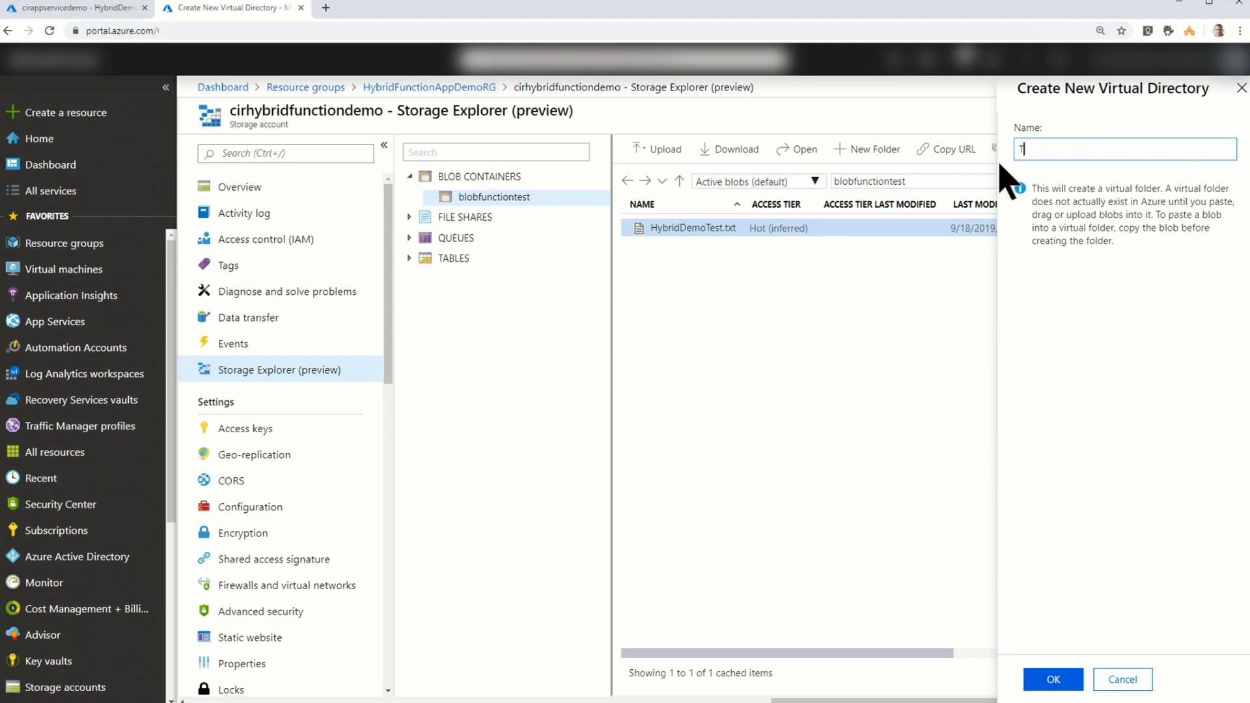
pyautogui.write('TestFolder')
pyautogui.click(1050, 679)
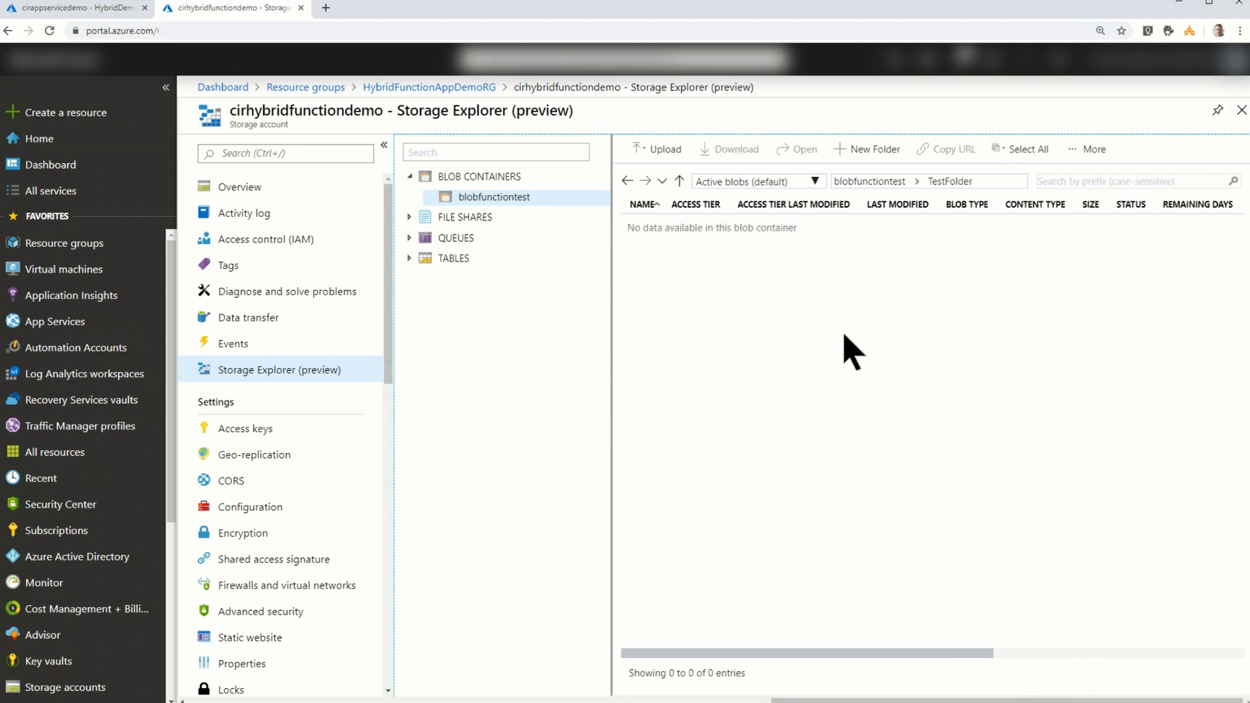
# - Upload HybridDemoTest.txt from the desktop into blobfunctiontest/TestFolder
pyautogui.click(659, 149)
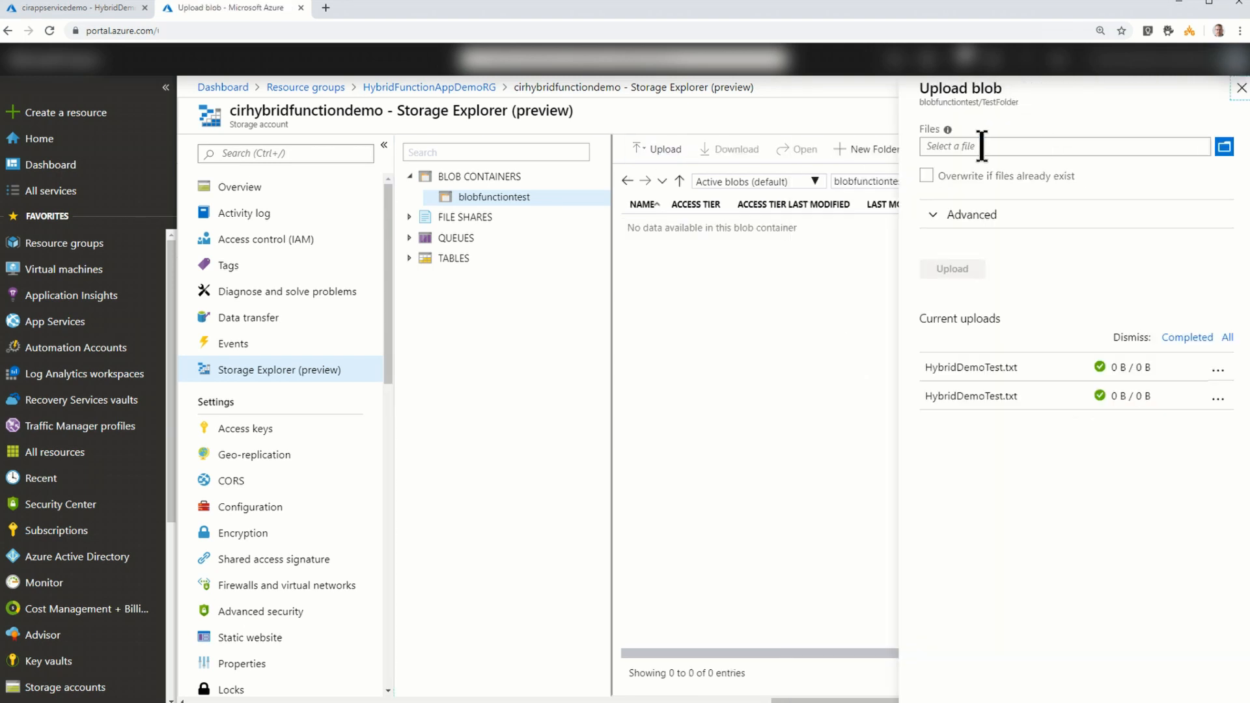
pyautogui.click(1224, 147)
pyautogui.click(171, 90)
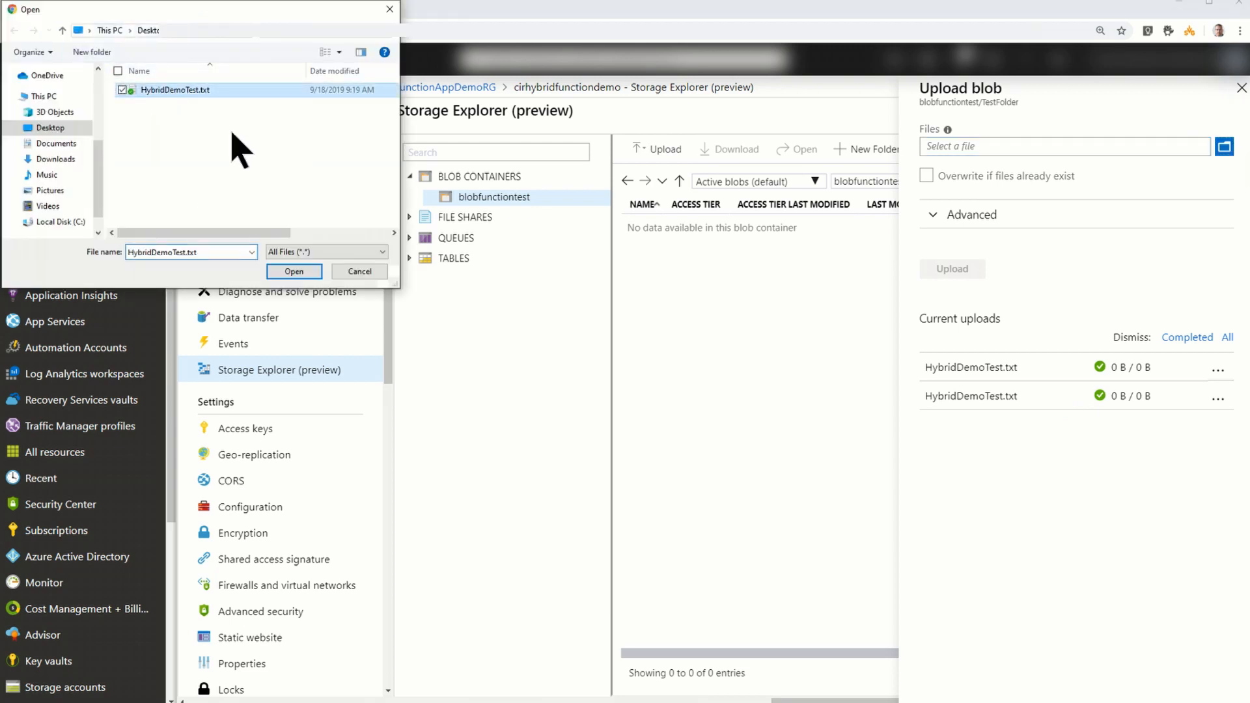
pyautogui.click(293, 271)
pyautogui.click(977, 271)
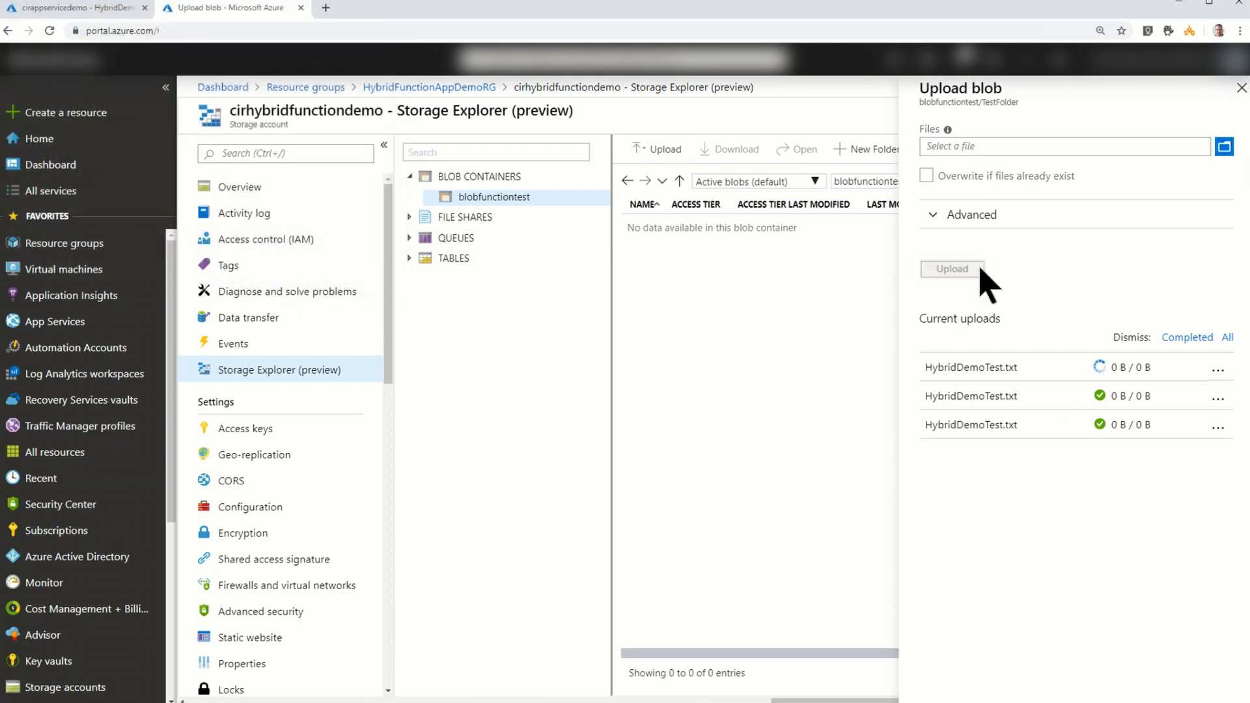
# - Check HybridDemo's logs for the TestFolder upload and look in C:\Blob\TestFolder on the remote server for the copied file
pyautogui.click(60, 6)
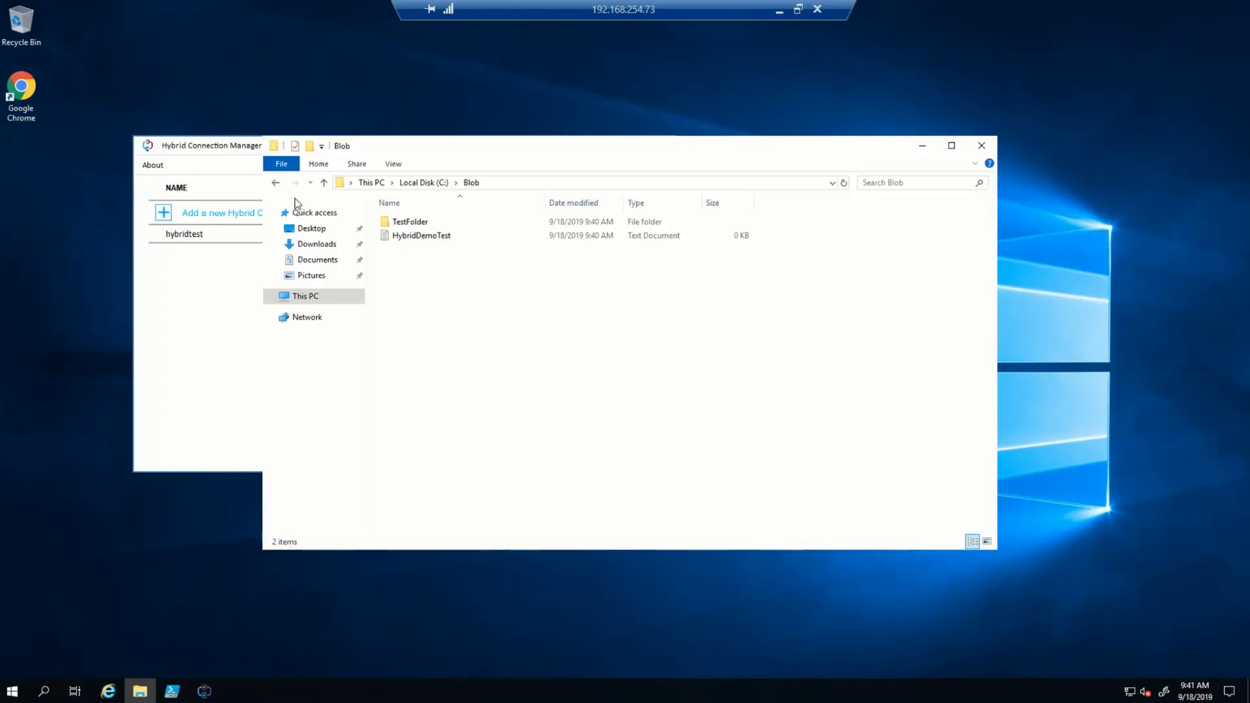
pyautogui.doubleClick(409, 224)
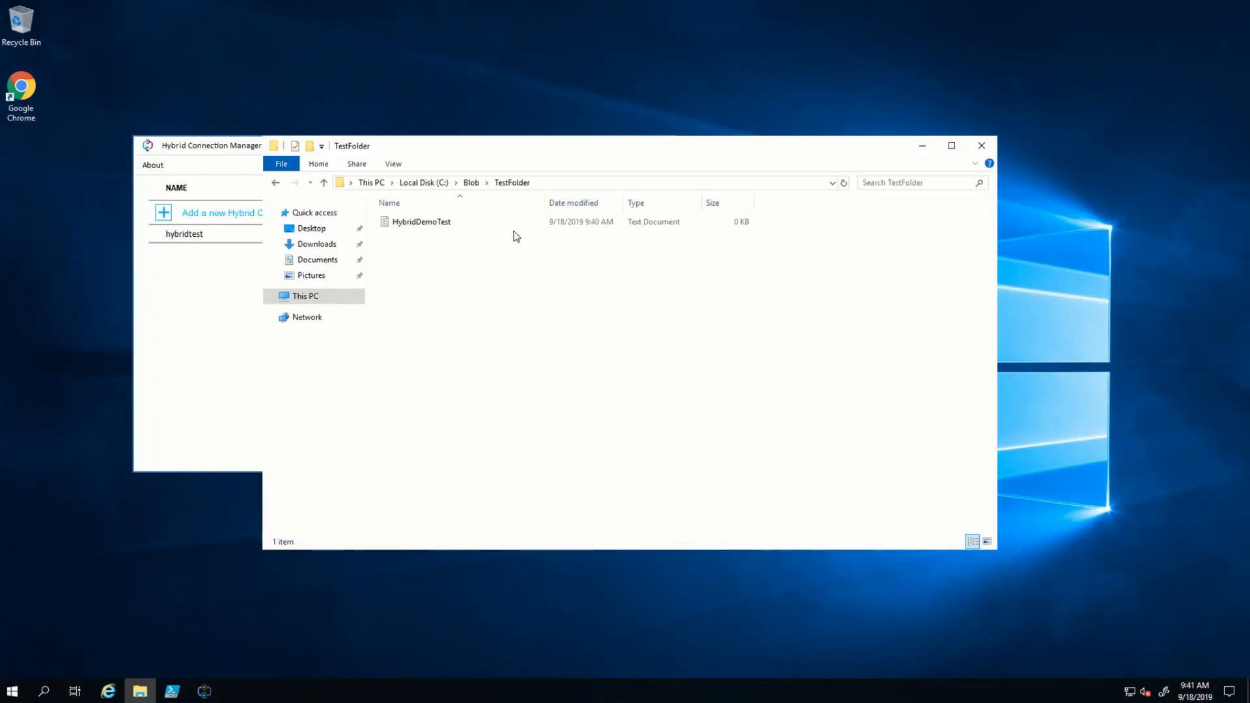
pyautogui.click(789, 16)
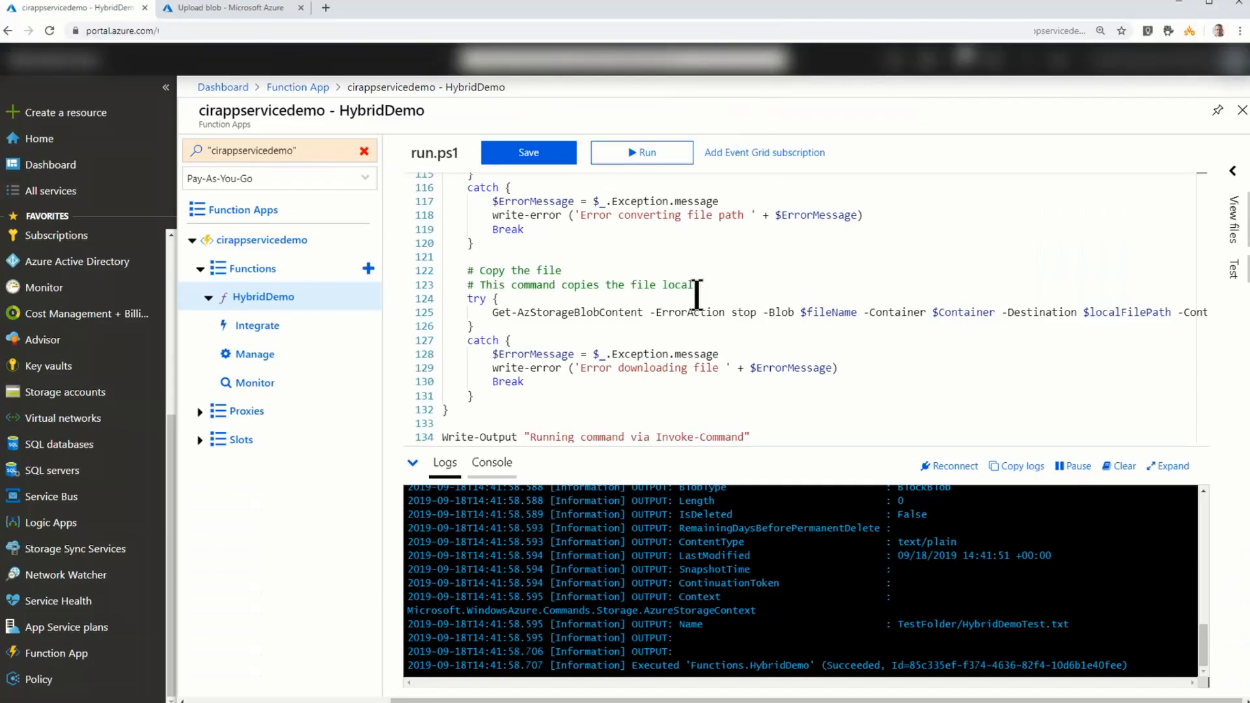